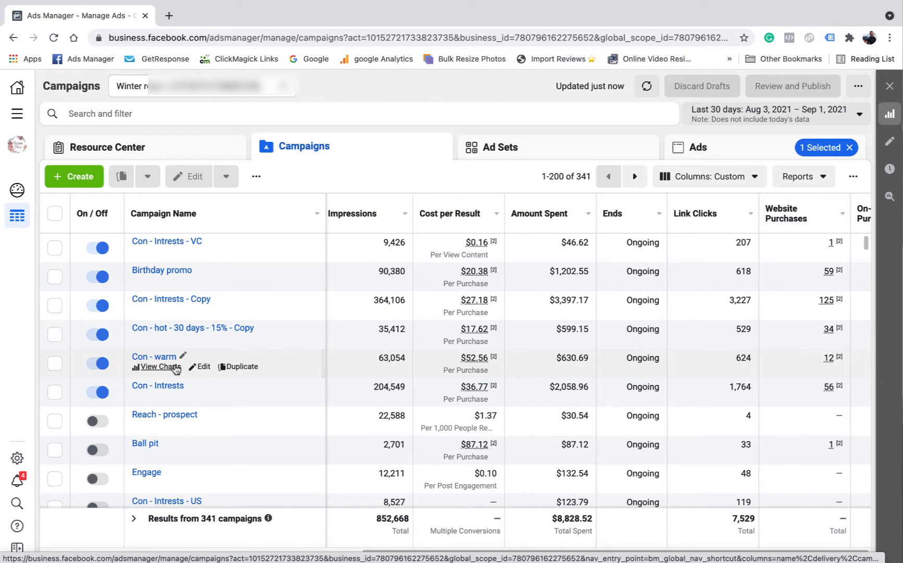
# Open the ad set of the Con - warm campaign, examine its included and excluded custom audiences, and close the editor
pyautogui.click(55, 364)
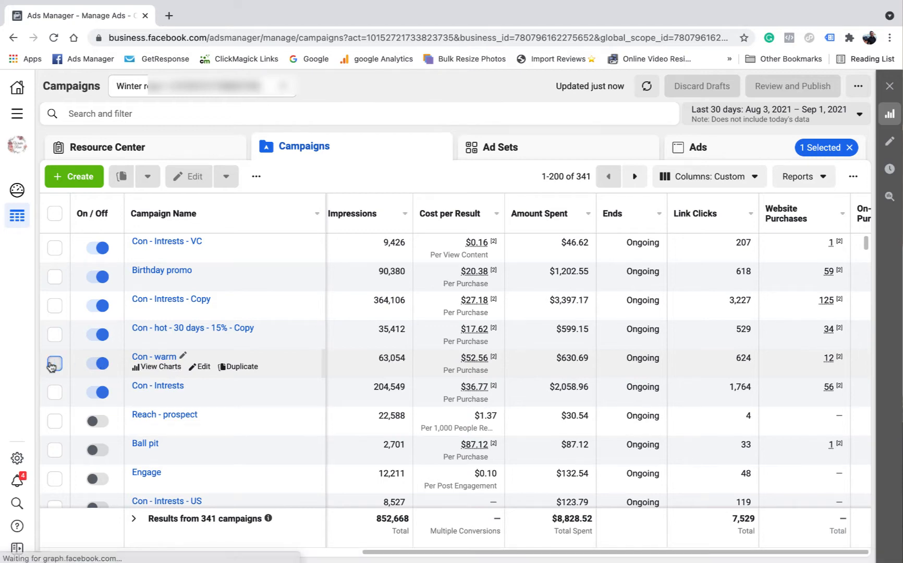
pyautogui.click(535, 146)
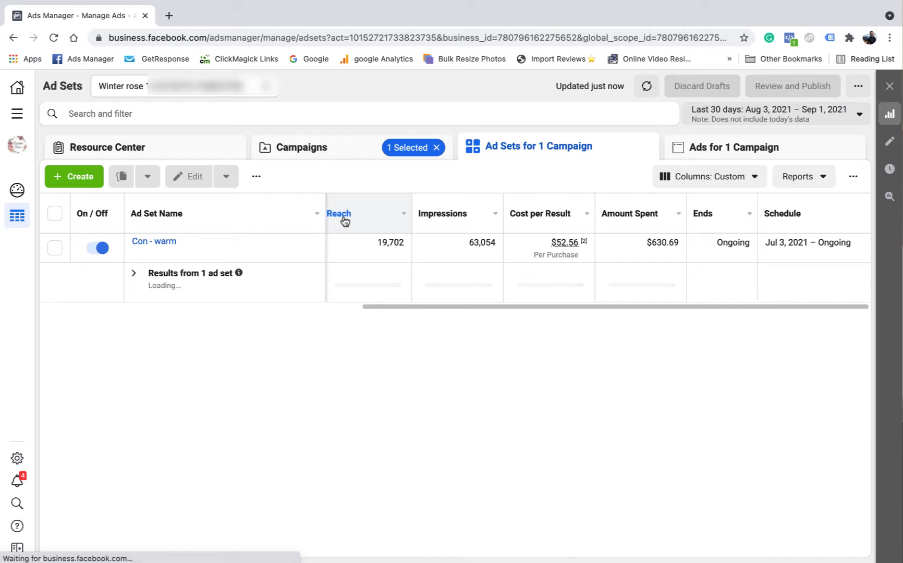
pyautogui.moveTo(212, 253)
pyautogui.click(245, 252)
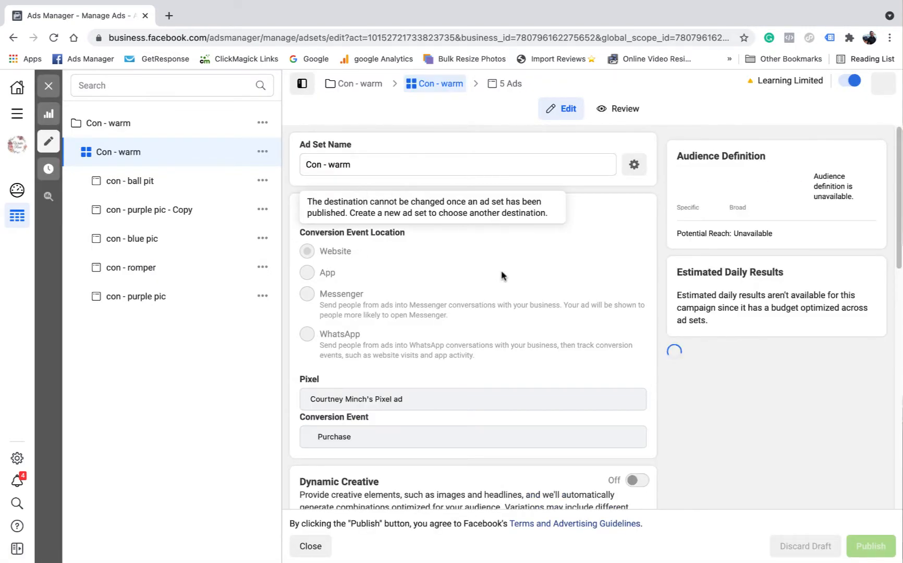
pyautogui.scroll(-8, 545, 282)
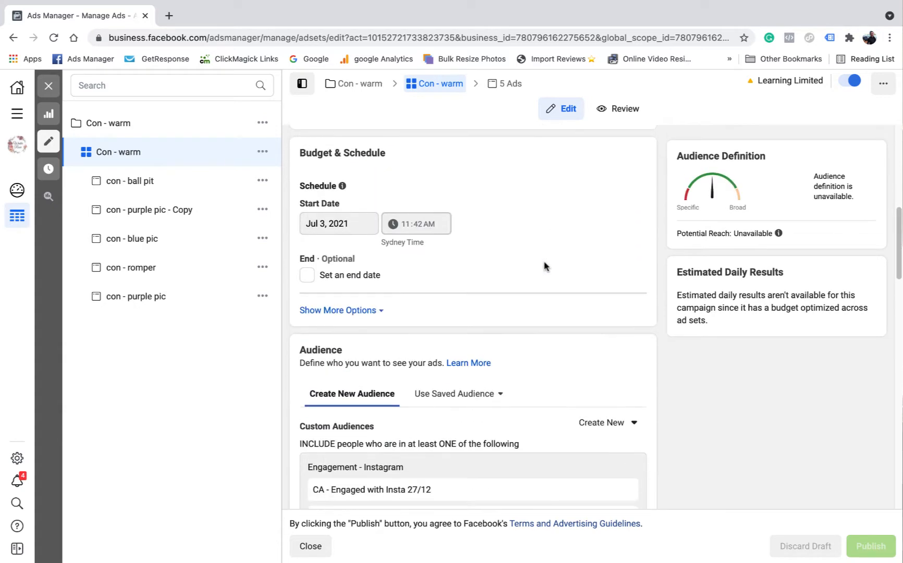
pyautogui.scroll(-4, 544, 267)
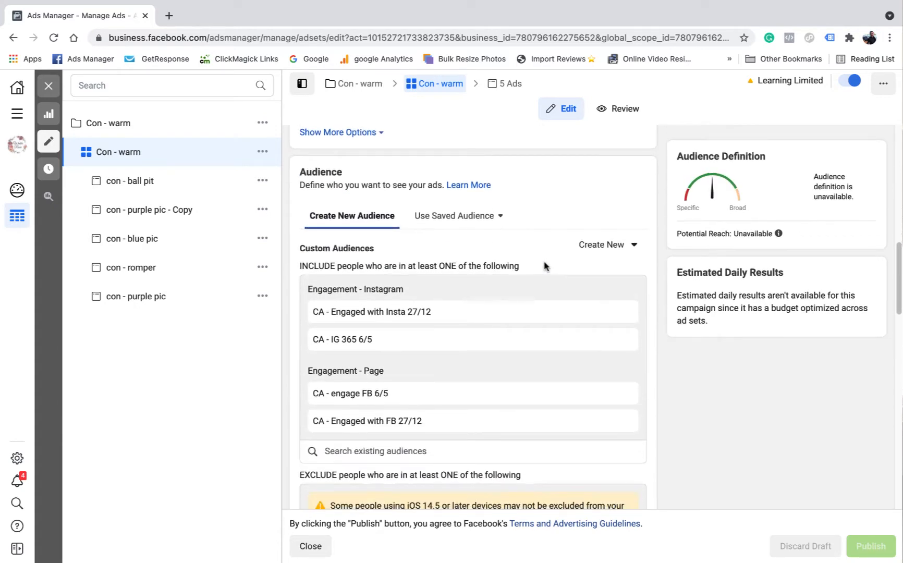
pyautogui.scroll(-3, 545, 265)
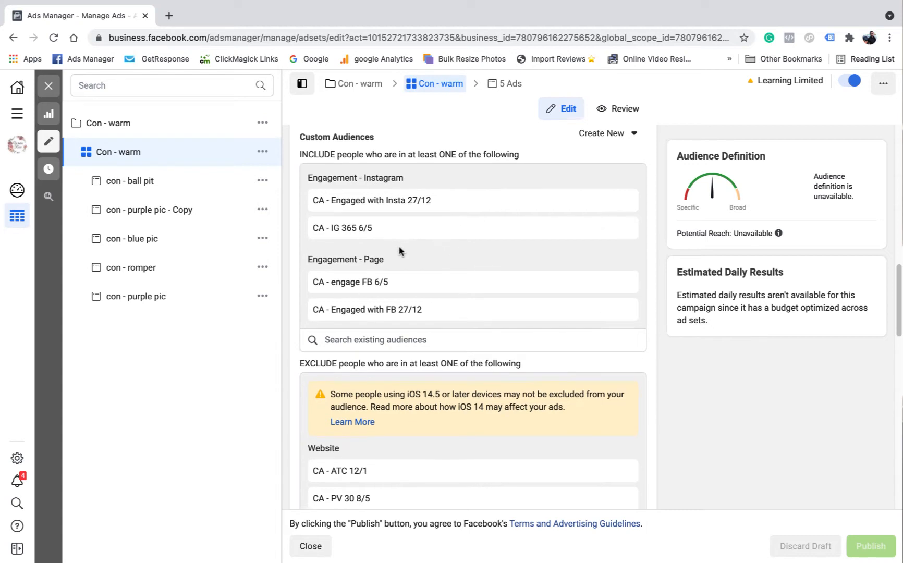
pyautogui.scroll(-3, 403, 255)
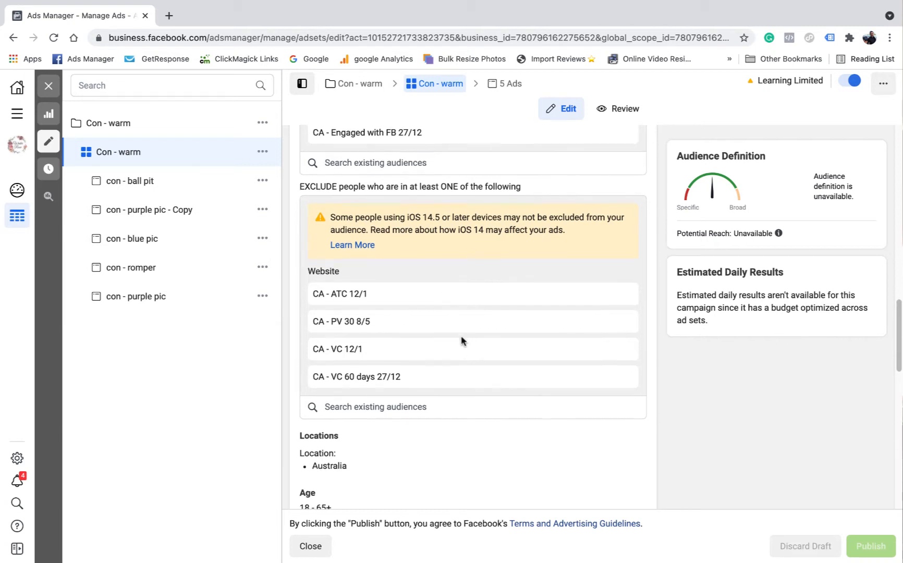
pyautogui.scroll(-1, 460, 340)
pyautogui.scroll(3, 398, 243)
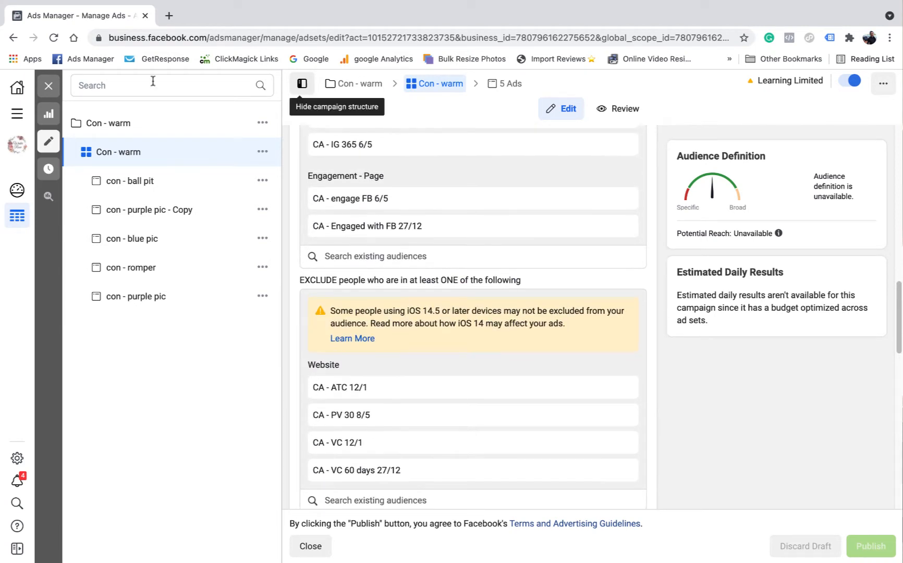
pyautogui.click(48, 85)
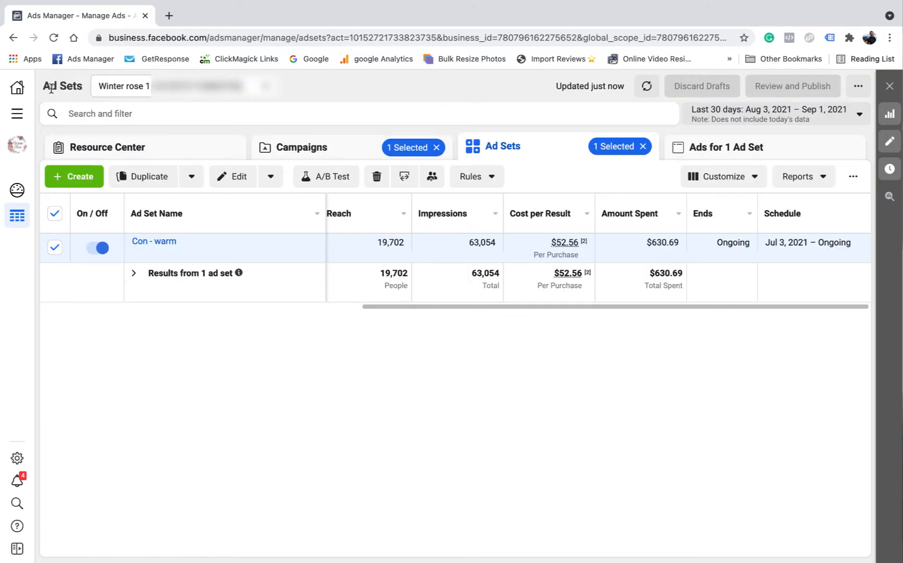
# Return to the campaign list and compare cost per result and purchase ROAS for Con - warm and Con - hot - 30 days - 15% - Copy
pyautogui.click(301, 150)
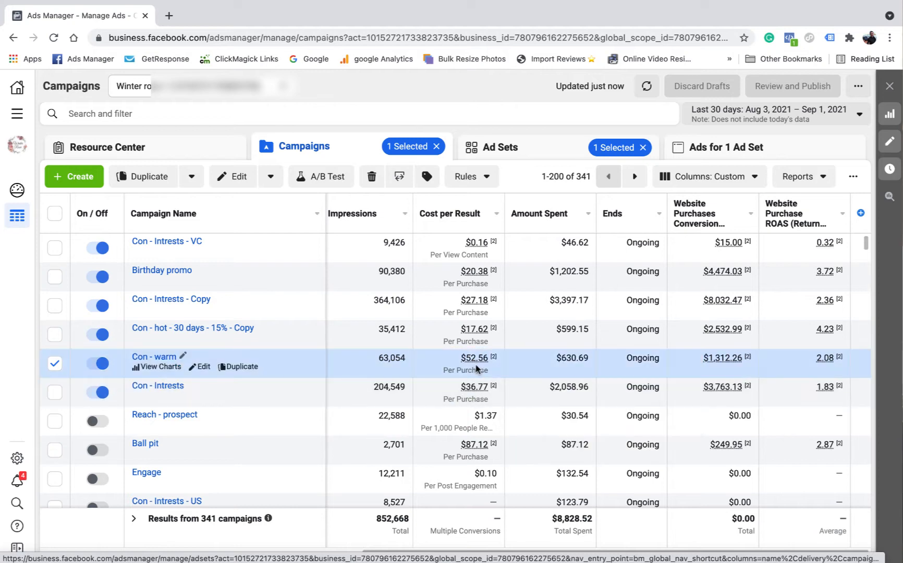
pyautogui.moveTo(482, 360)
pyautogui.moveTo(828, 366)
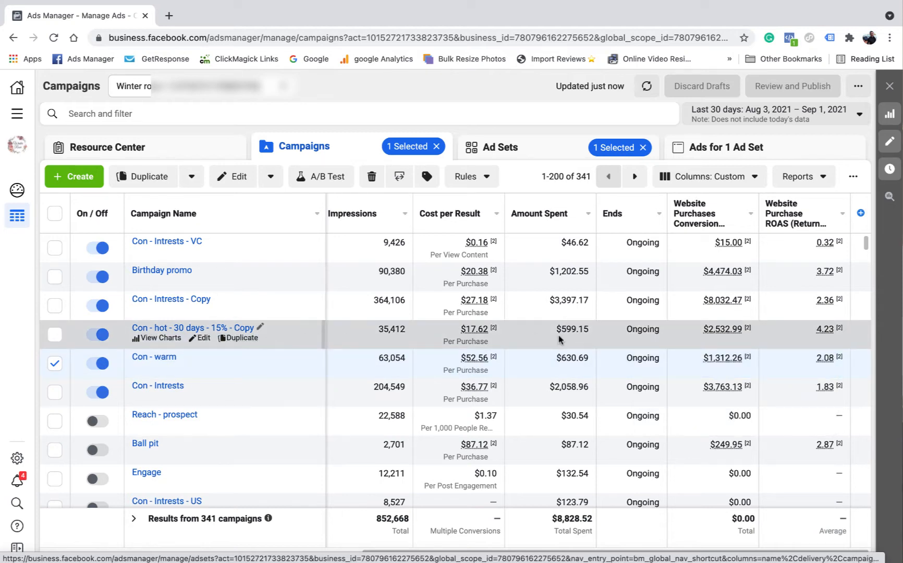
pyautogui.moveTo(480, 330)
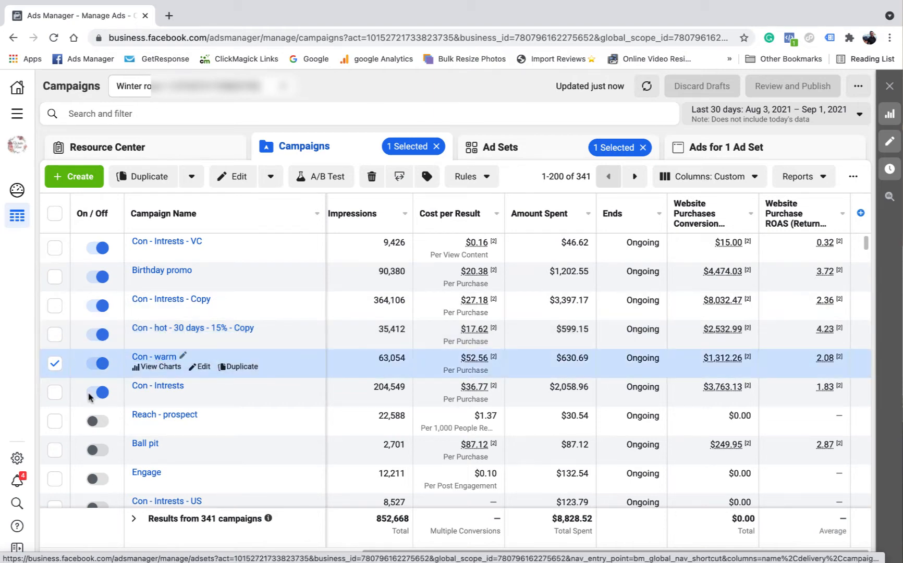
# Reopen the Con - warm ad set and review its conversion event, schedule, audiences, demographics and Detailed Targeting Expansion option
pyautogui.click(509, 152)
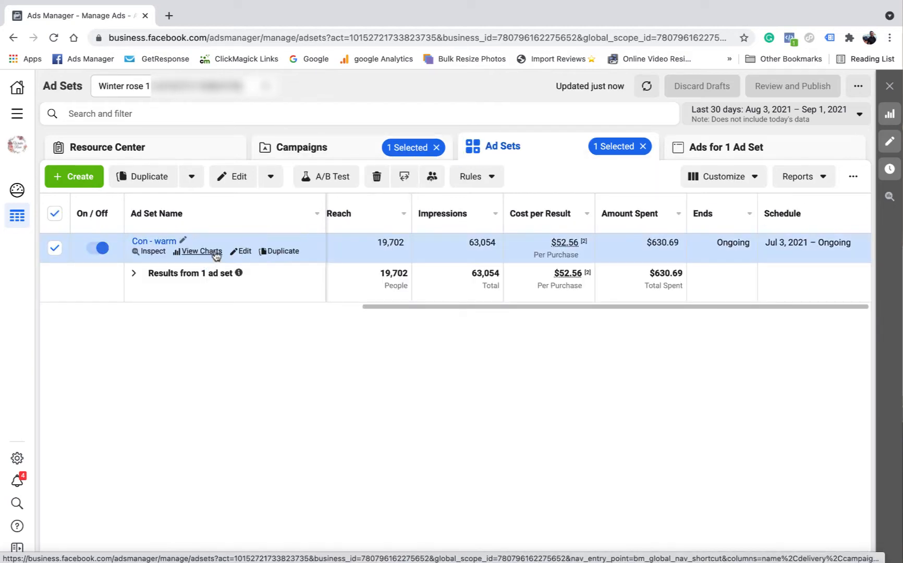
pyautogui.click(241, 253)
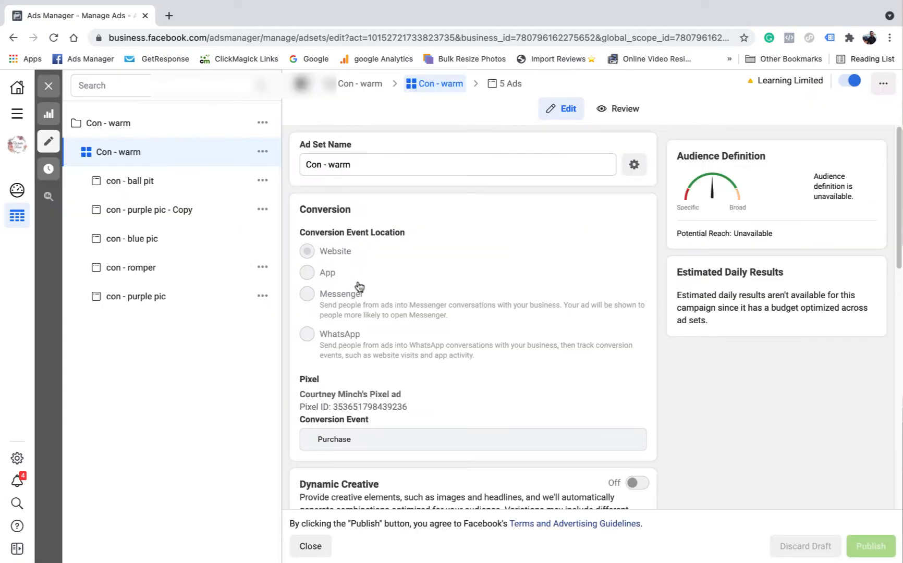
pyautogui.scroll(-4, 488, 257)
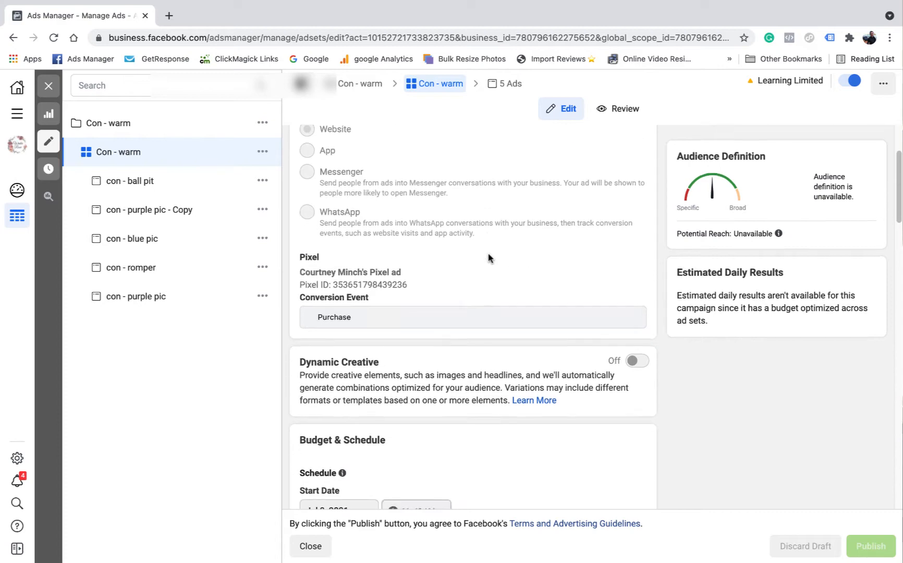
pyautogui.scroll(-6, 511, 281)
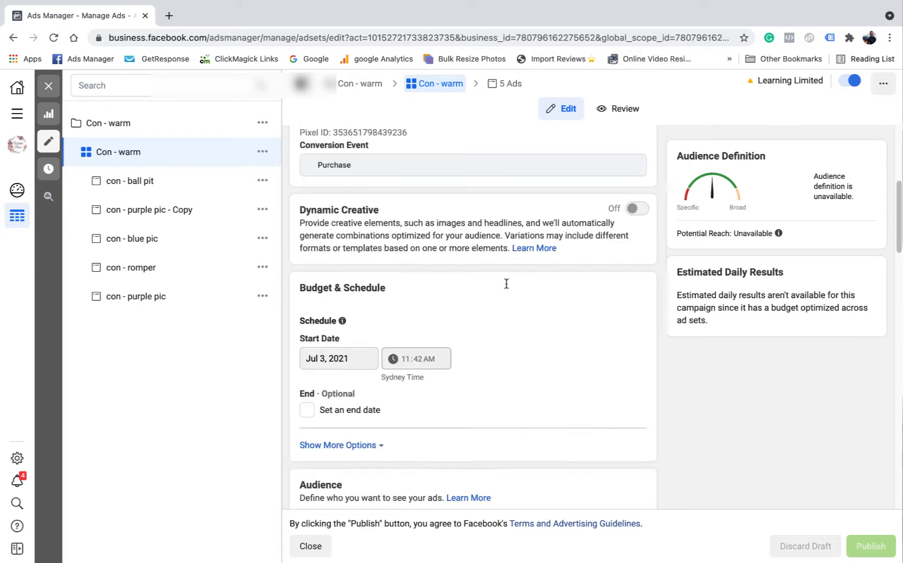
pyautogui.scroll(-1, 496, 302)
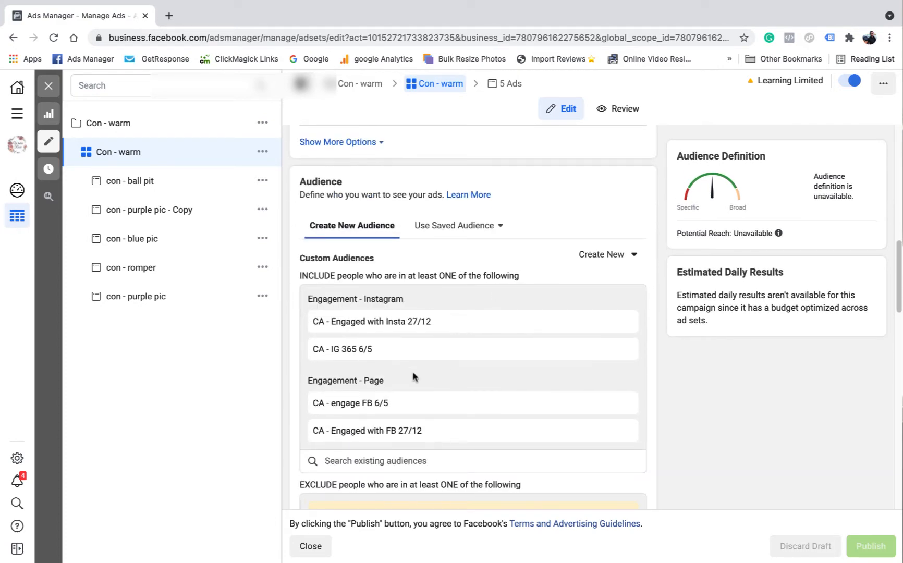
pyautogui.scroll(-1, 510, 319)
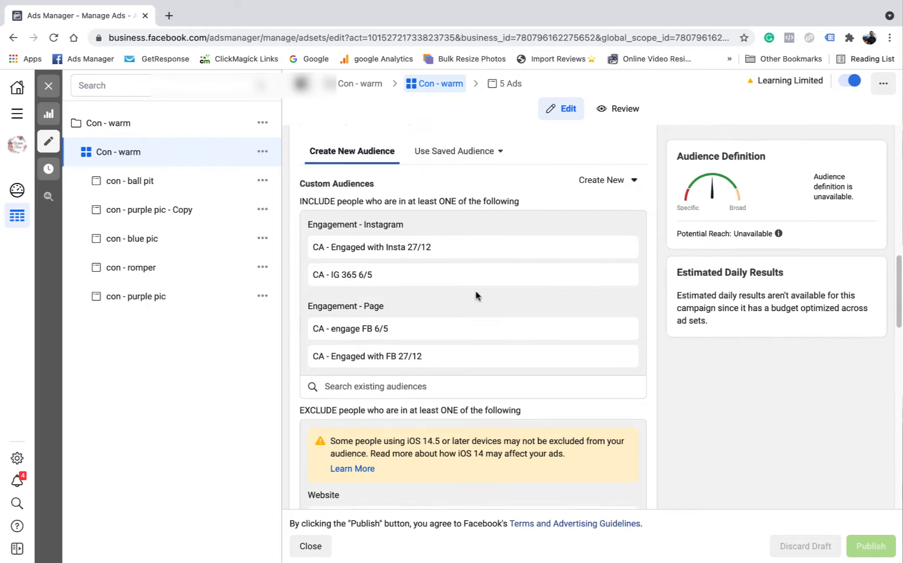
pyautogui.scroll(-3, 506, 270)
pyautogui.scroll(-2, 425, 277)
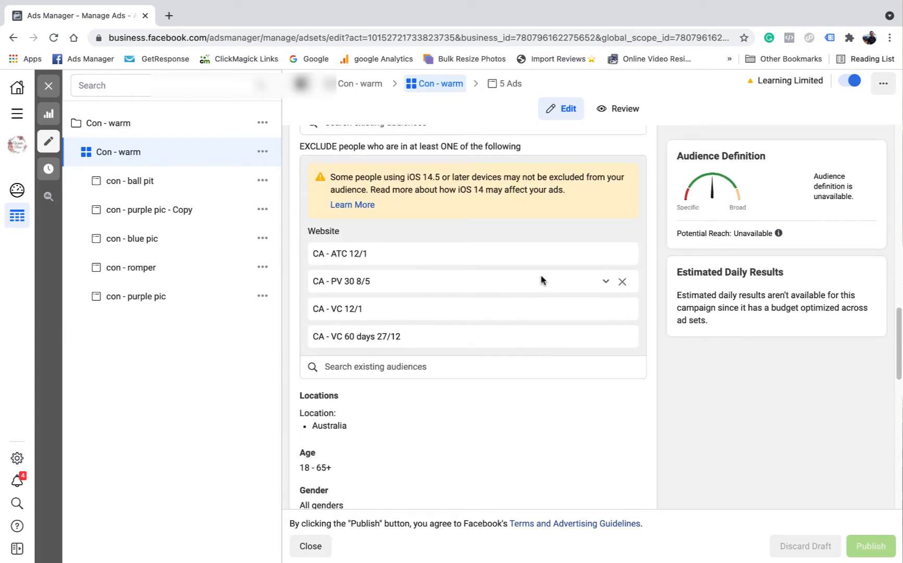
pyautogui.scroll(-3, 411, 290)
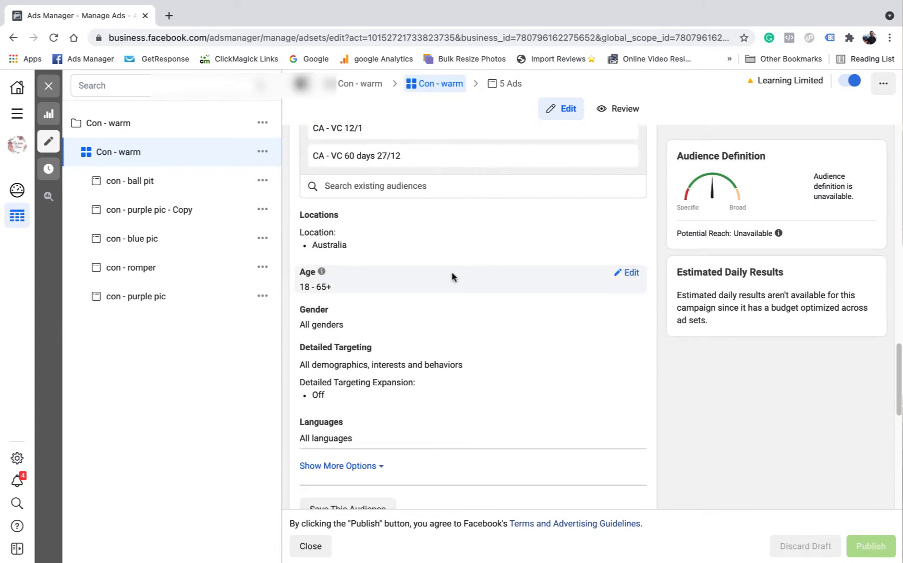
pyautogui.scroll(-1, 417, 292)
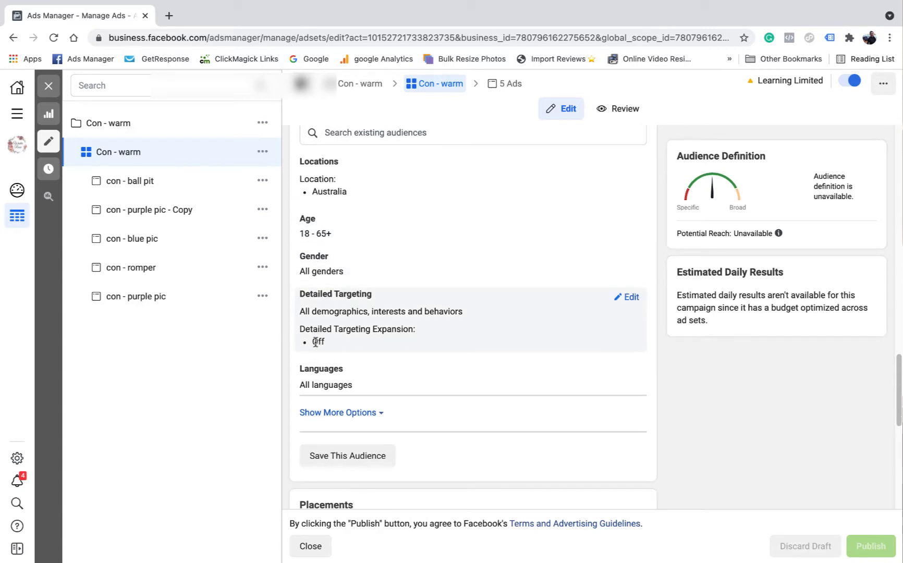
pyautogui.click(632, 297)
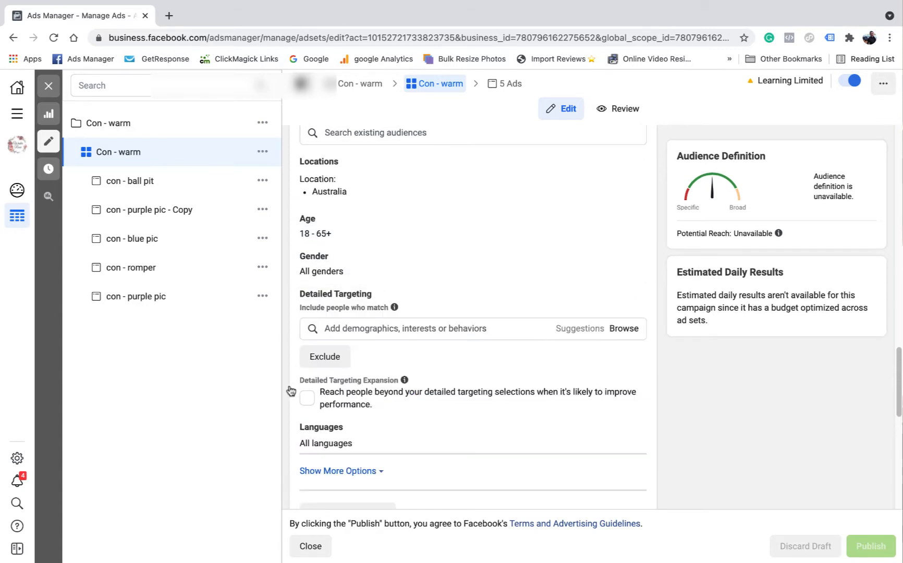
# Check the Con - warm ad set's placements, cost control and attribution setting
pyautogui.scroll(-7, 550, 299)
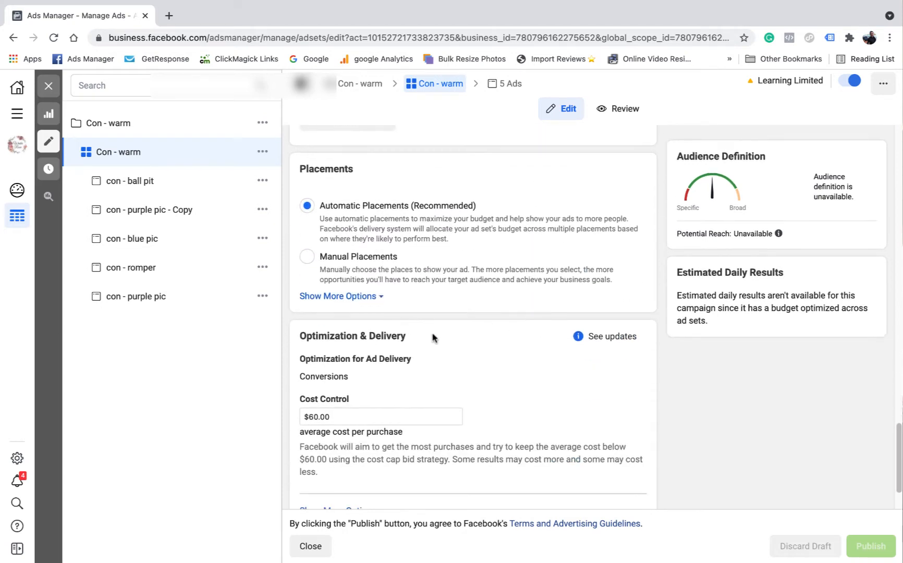
pyautogui.scroll(-2, 365, 367)
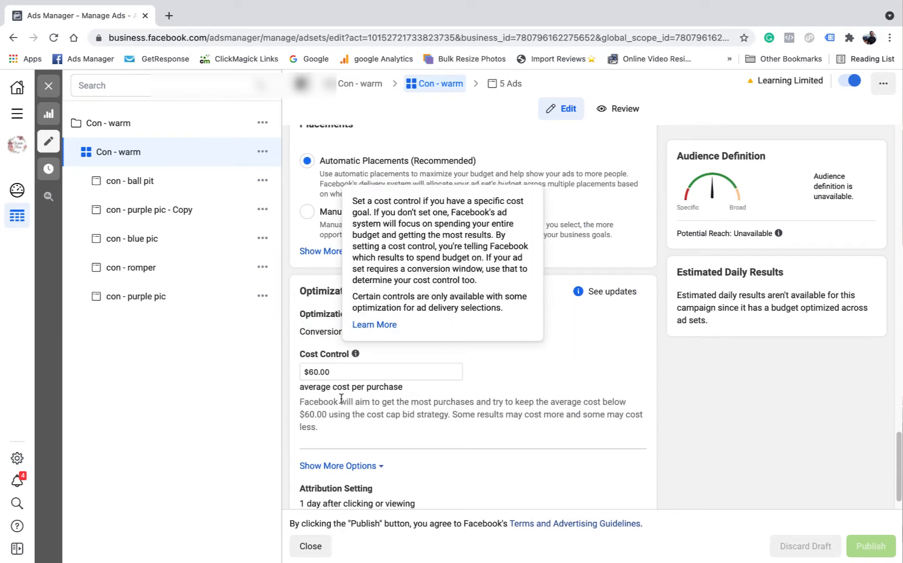
pyautogui.scroll(-1, 342, 339)
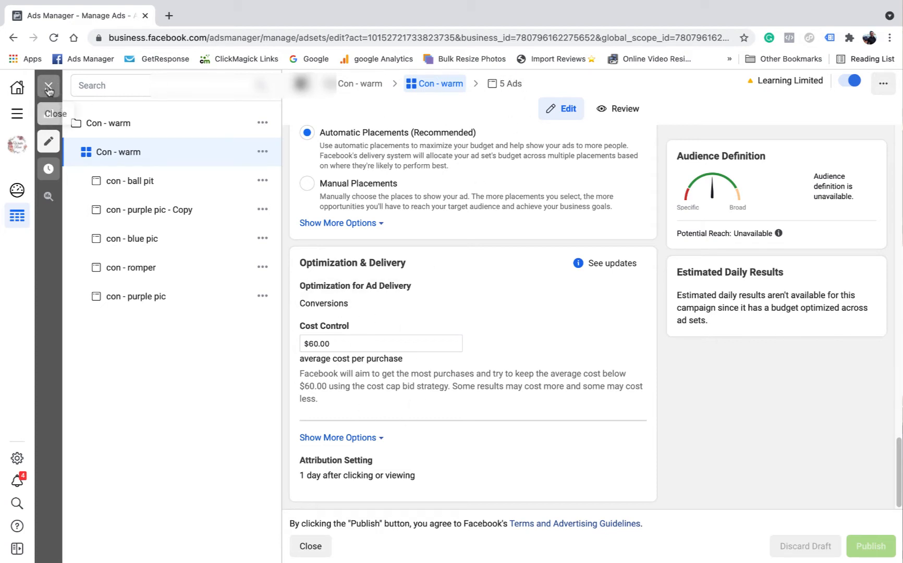
# List the five ads of the Con - warm ad set and compare their cost per result, rankings, amount spent and purchase ROAS
pyautogui.click(502, 84)
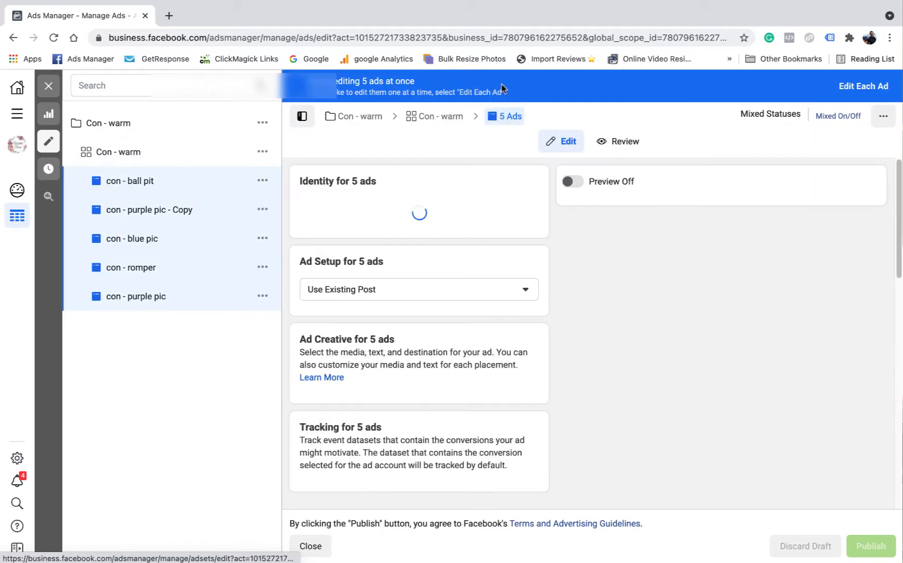
pyautogui.click(56, 82)
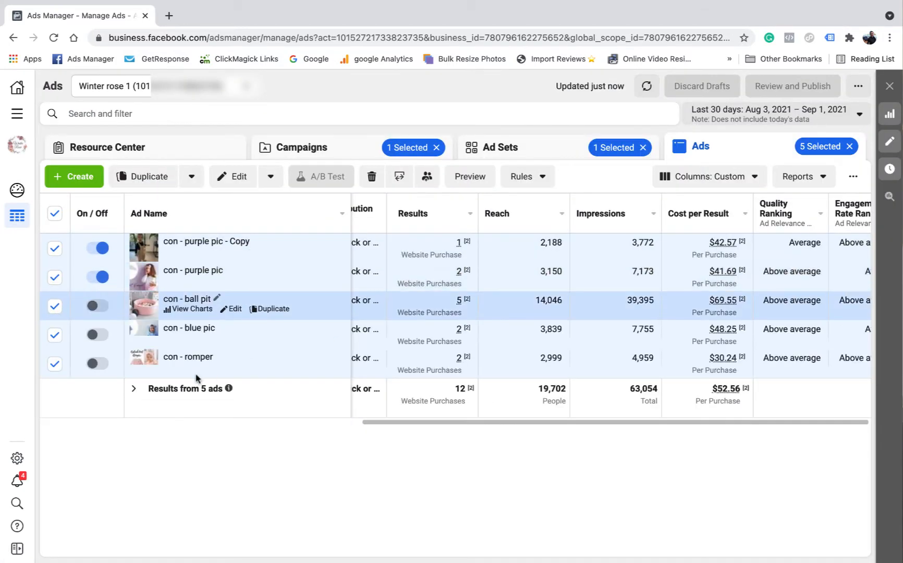
pyautogui.moveTo(507, 421); pyautogui.dragTo(562, 425)
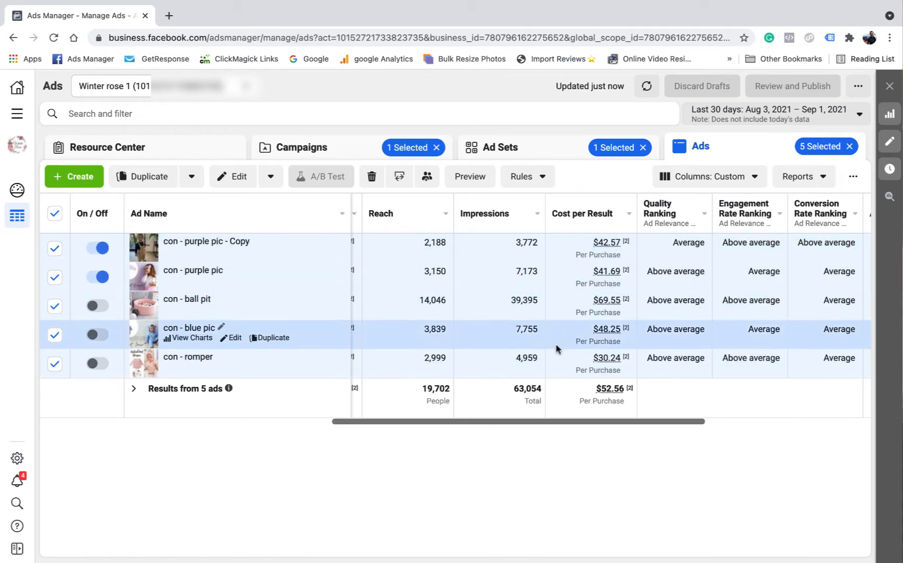
pyautogui.moveTo(569, 422); pyautogui.dragTo(782, 429)
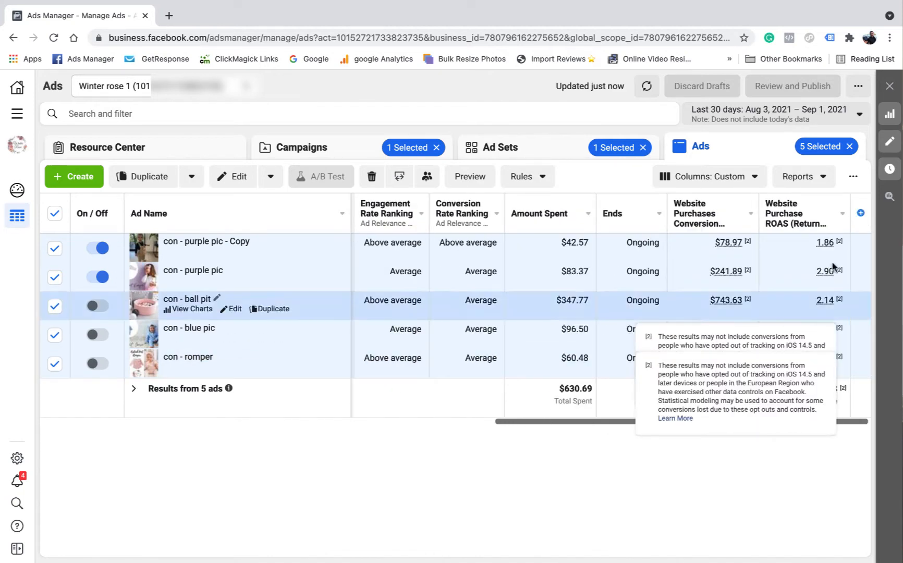
pyautogui.moveTo(831, 272)
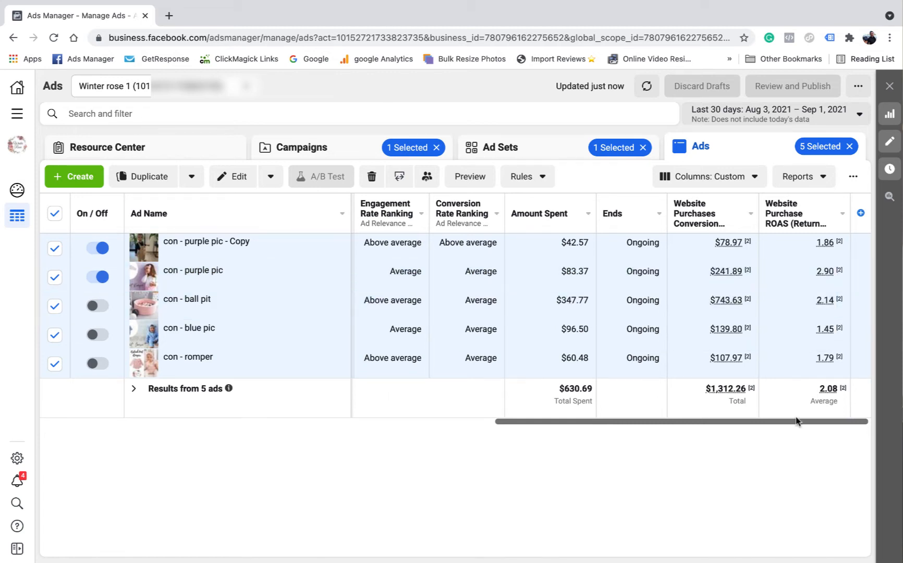
pyautogui.moveTo(793, 423); pyautogui.dragTo(250, 408)
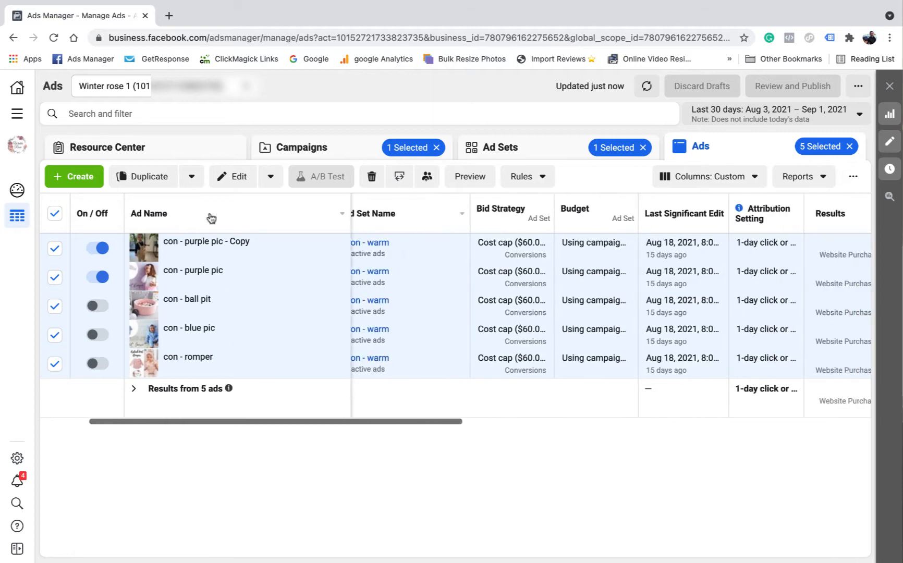
# Turn off the Con - warm campaign in the campaign list and deselect it
pyautogui.click(332, 151)
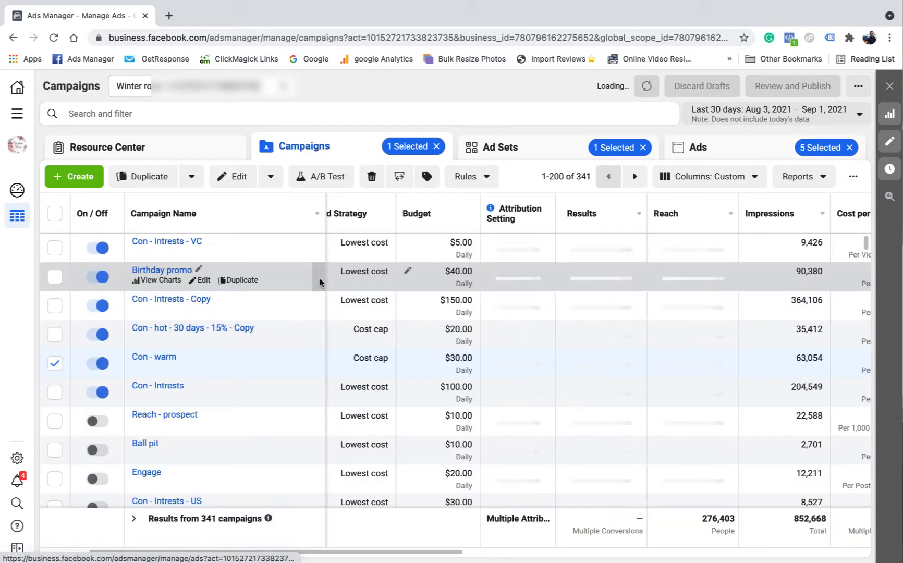
pyautogui.click(97, 364)
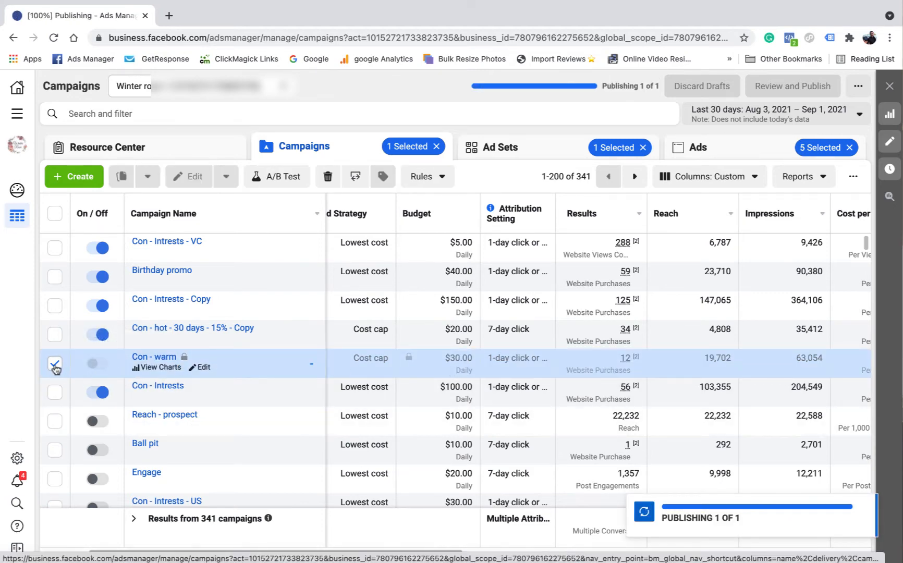
pyautogui.scroll(-2, 54, 469)
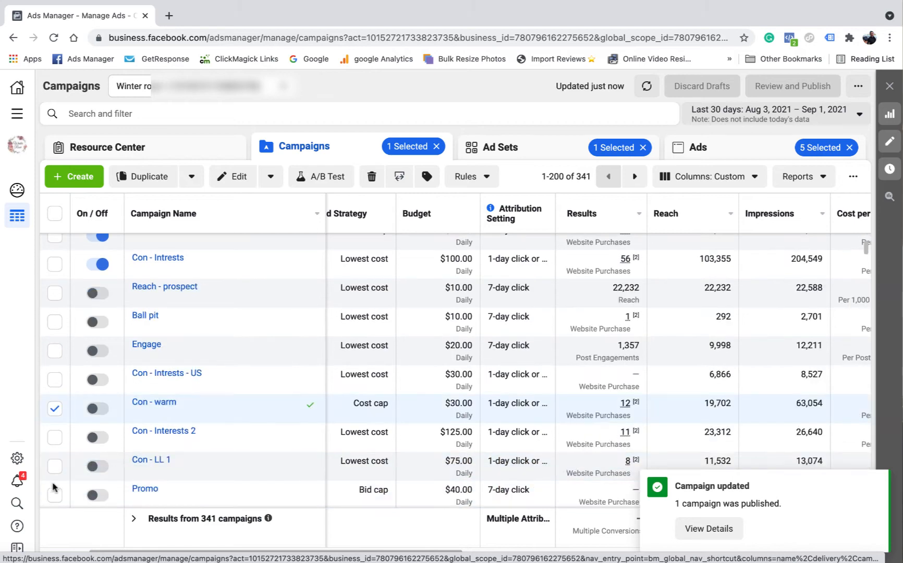
pyautogui.click(54, 408)
pyautogui.scroll(2, 208, 402)
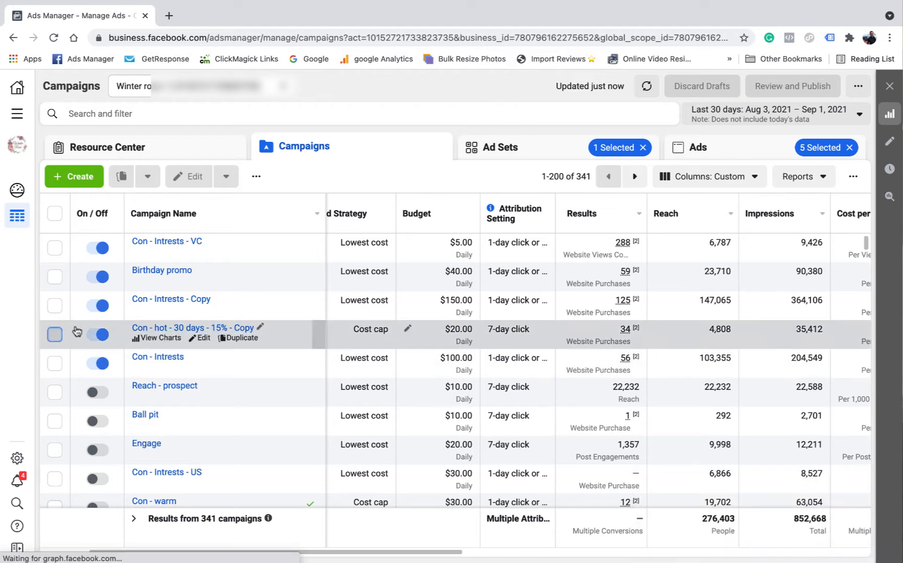
# Open the ad set of the Con - hot - 30 days - 15% - Copy campaign and review its conversion event, Dynamic Creative setting and schedule
pyautogui.click(56, 334)
pyautogui.click(515, 149)
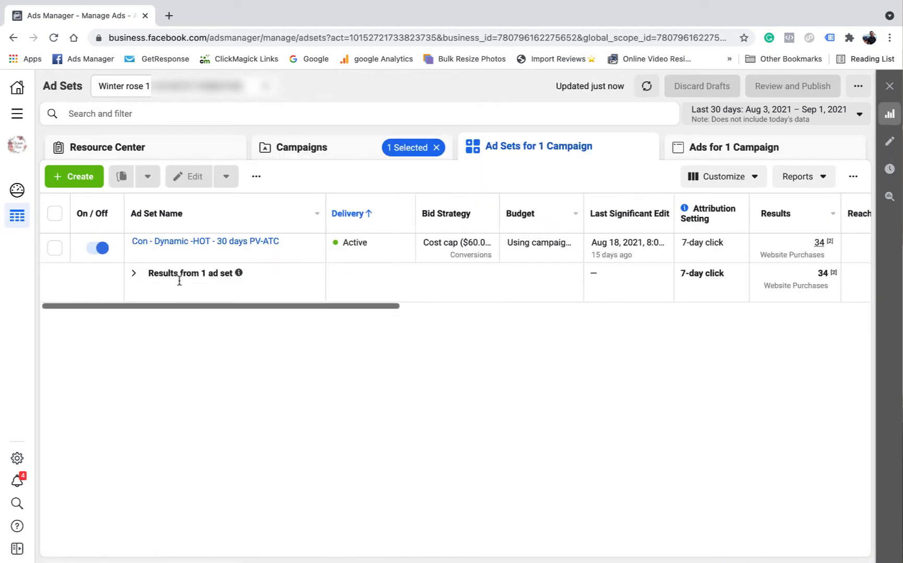
pyautogui.click(205, 252)
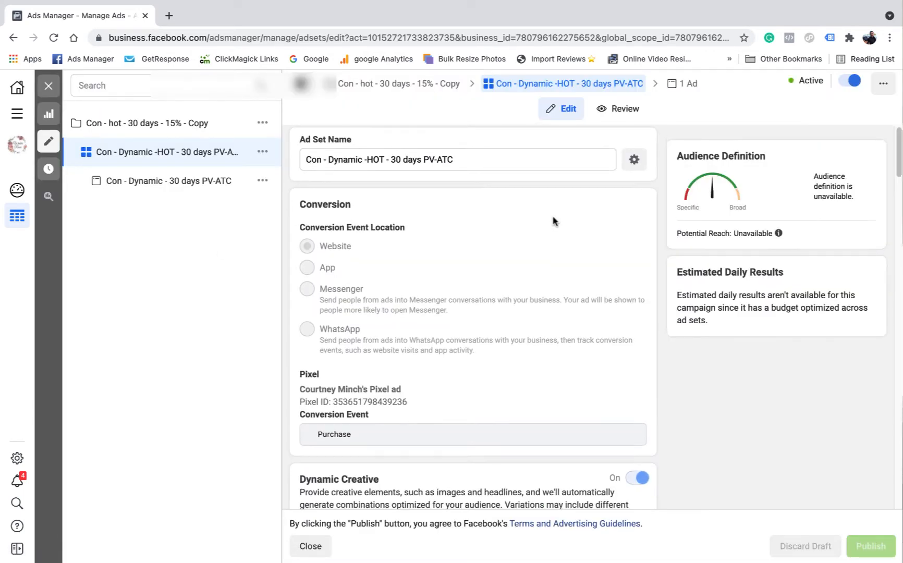
pyautogui.scroll(-2, 552, 219)
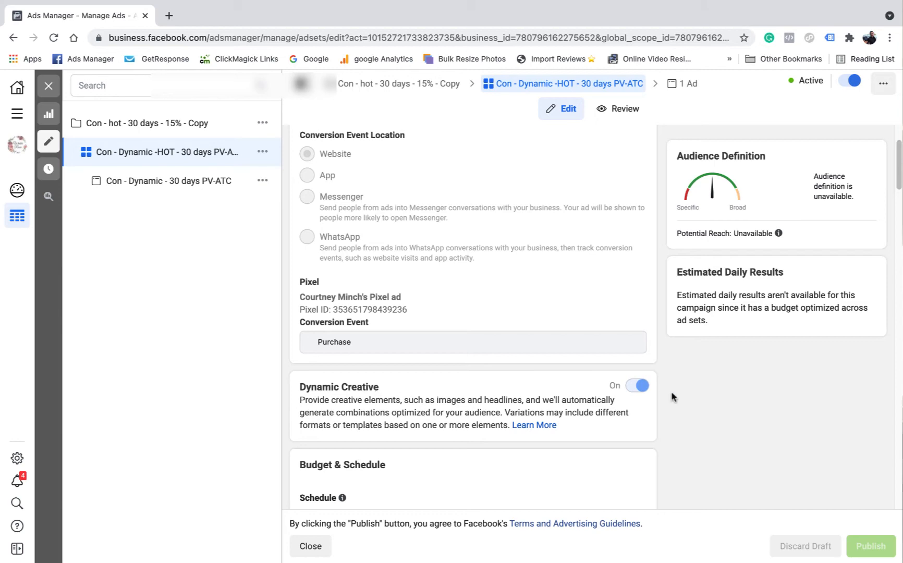
pyautogui.scroll(-2, 536, 282)
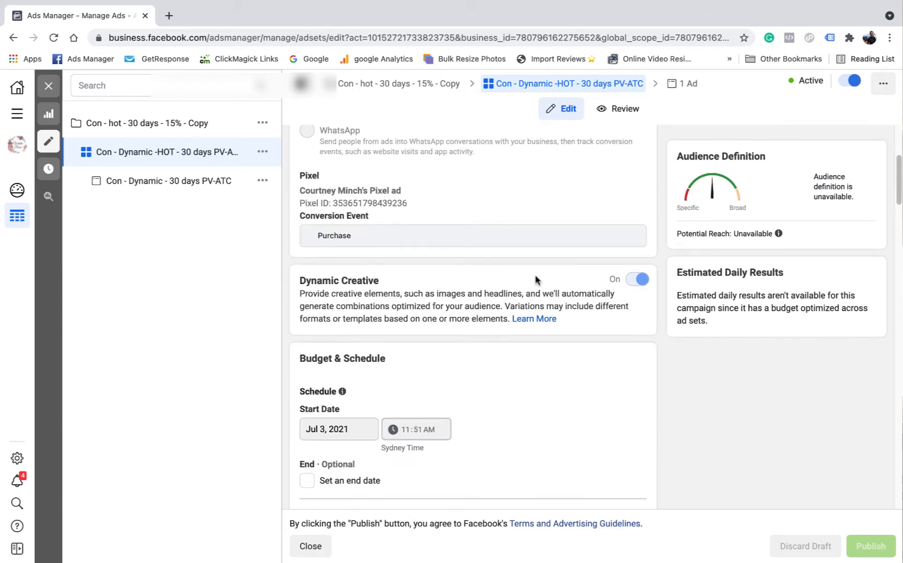
pyautogui.scroll(-7, 536, 281)
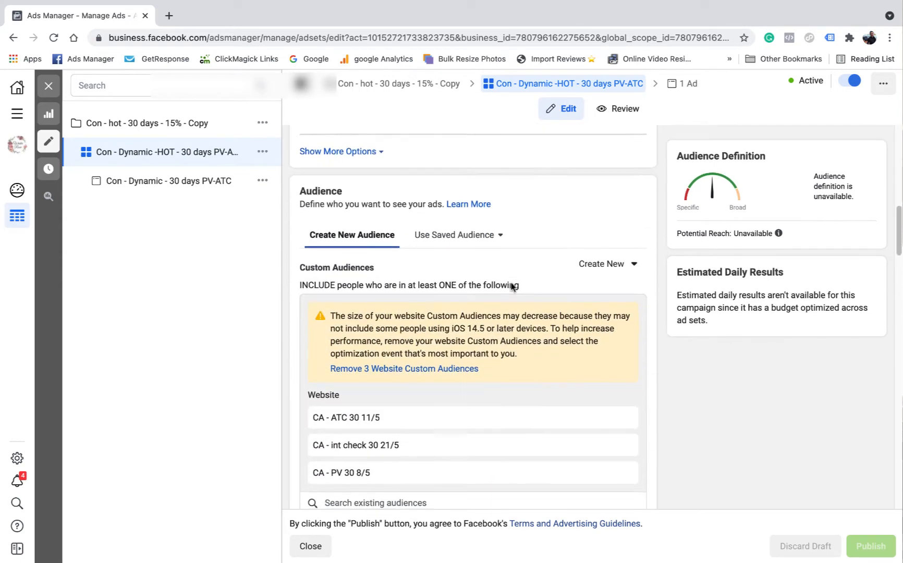
# Review the hot ad set's included and excluded custom audiences, location, age, gender and Detailed Targeting Expansion option
pyautogui.scroll(-3, 512, 286)
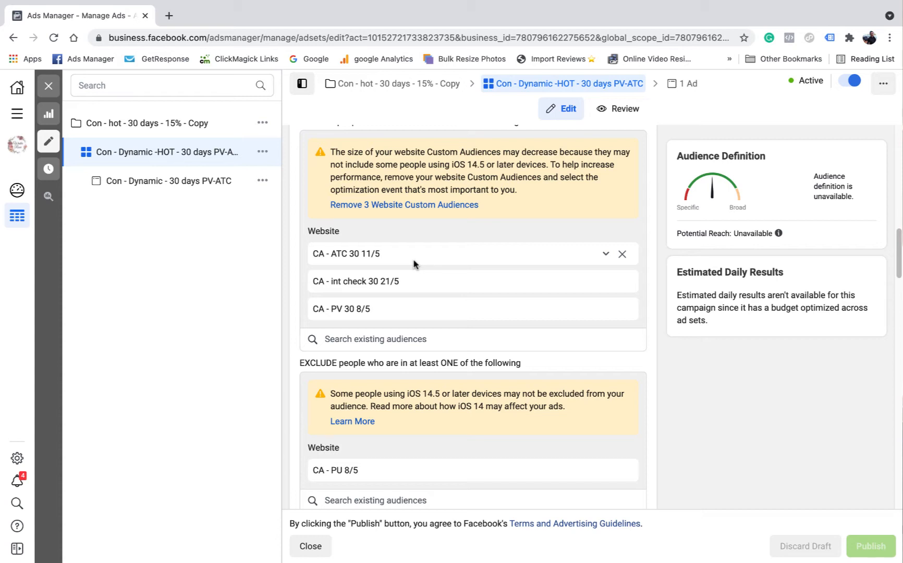
pyautogui.scroll(-1, 358, 250)
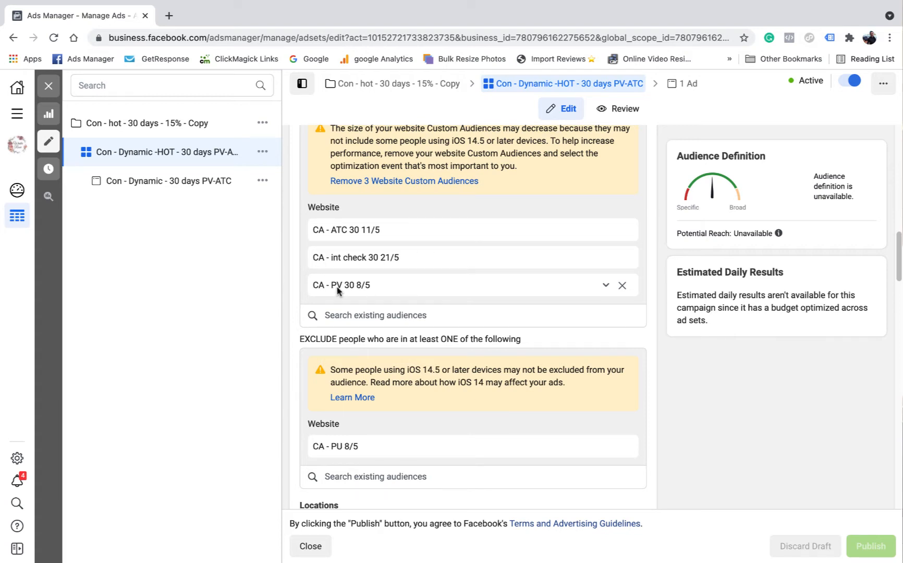
pyautogui.scroll(-1, 391, 396)
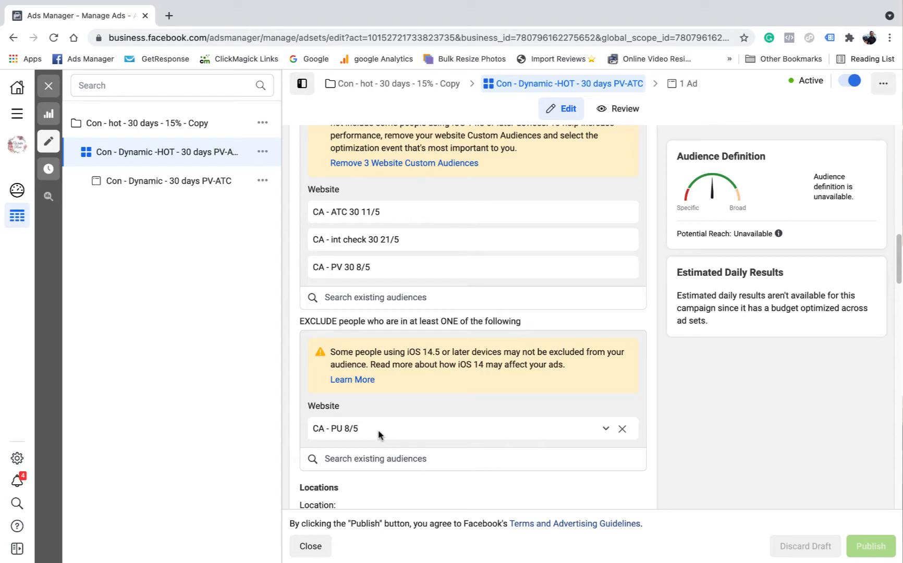
pyautogui.scroll(-2, 412, 422)
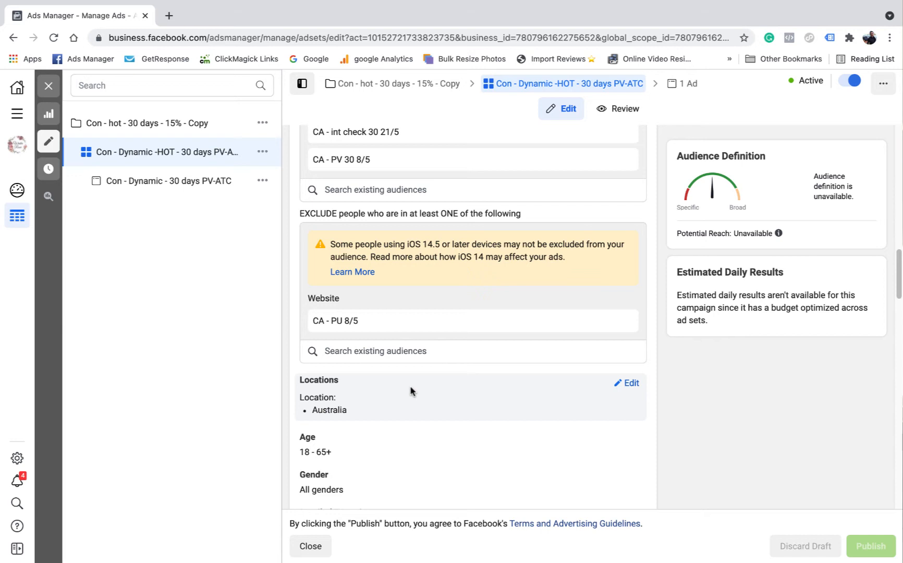
pyautogui.scroll(-2, 411, 390)
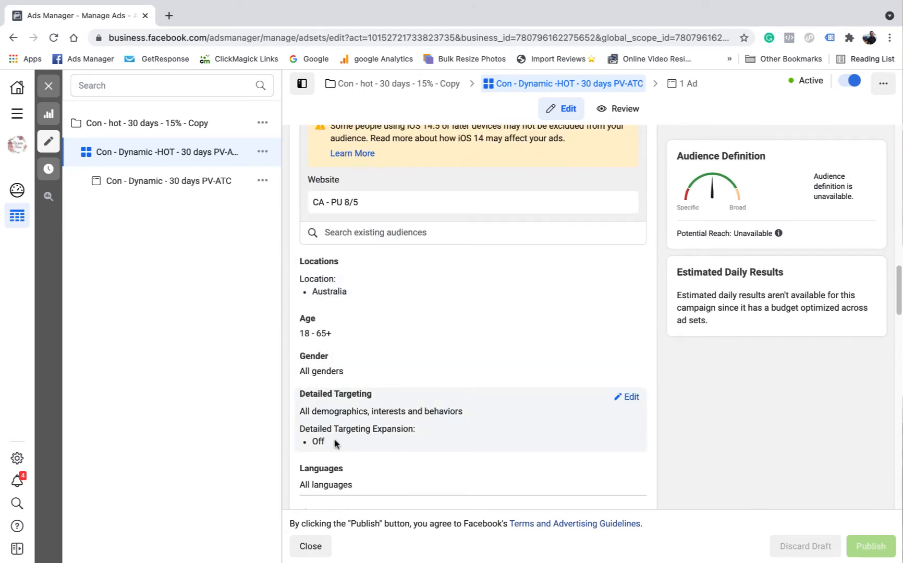
pyautogui.scroll(-6, 387, 409)
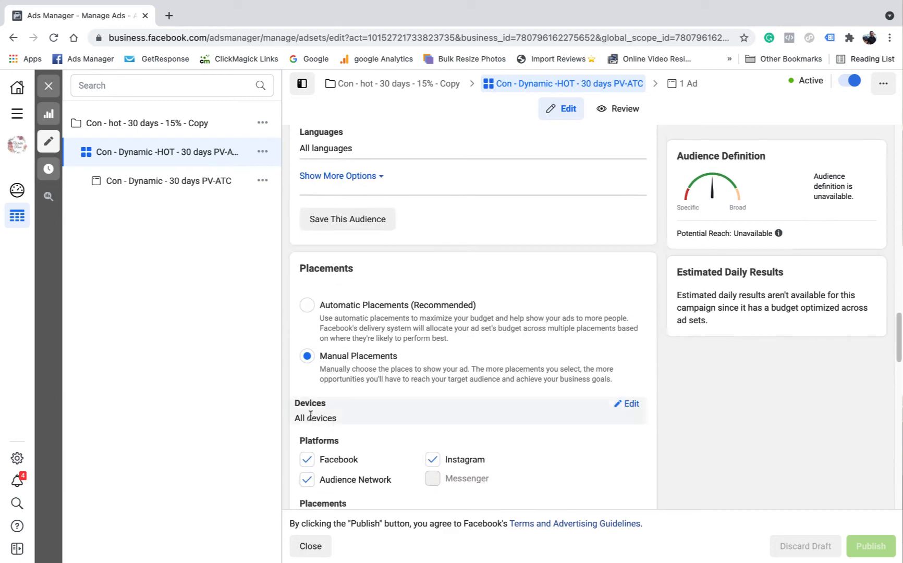
# Check the hot ad set's manual placements and its cost control under Optimization & Delivery
pyautogui.scroll(-2, 378, 374)
pyautogui.scroll(-8, 461, 345)
pyautogui.scroll(-4, 468, 389)
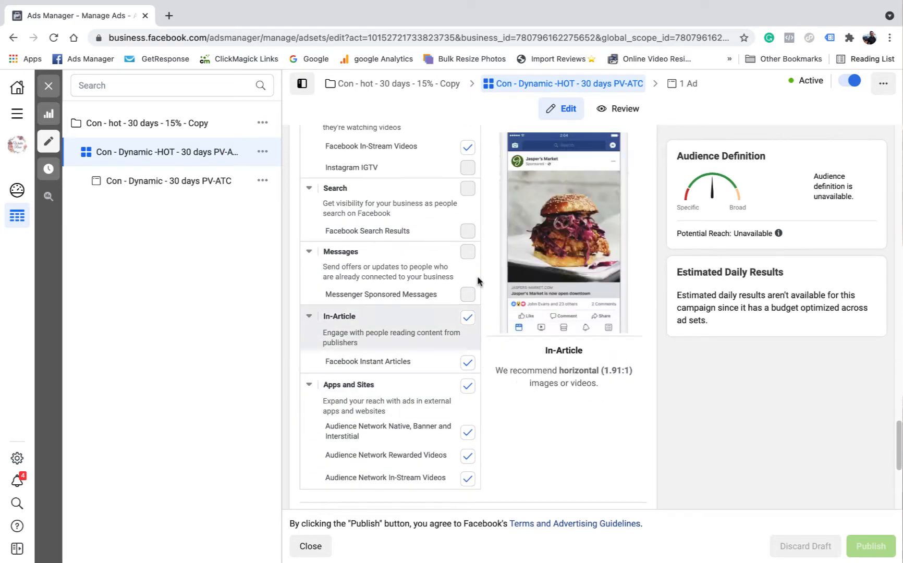
pyautogui.scroll(-3, 468, 292)
pyautogui.scroll(-2, 467, 294)
pyautogui.scroll(15, 427, 259)
pyautogui.scroll(3, 417, 276)
pyautogui.scroll(-17, 410, 294)
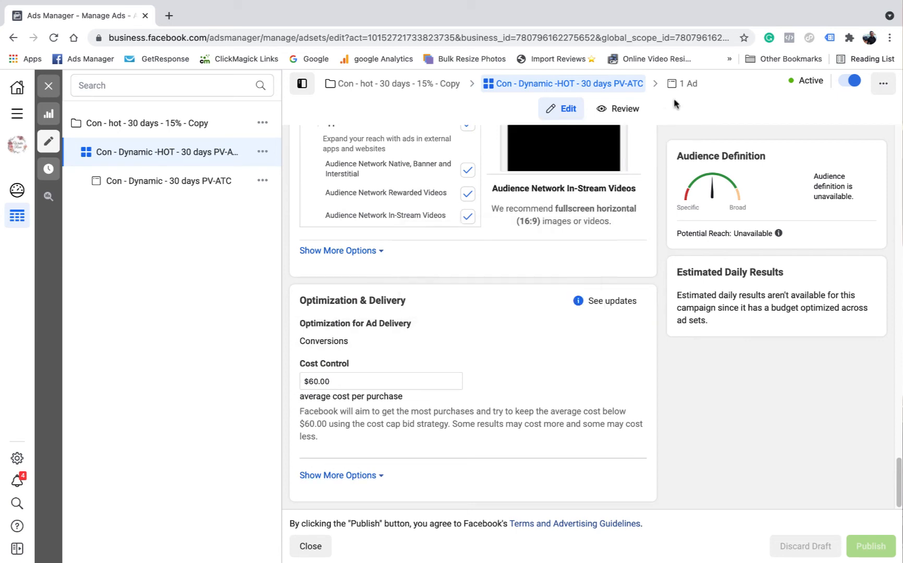
# Open the Con - Dynamic - 30 days PV-ATC ad, dismiss the automatic placements recommendation and check the ad's identity and format
pyautogui.click(683, 89)
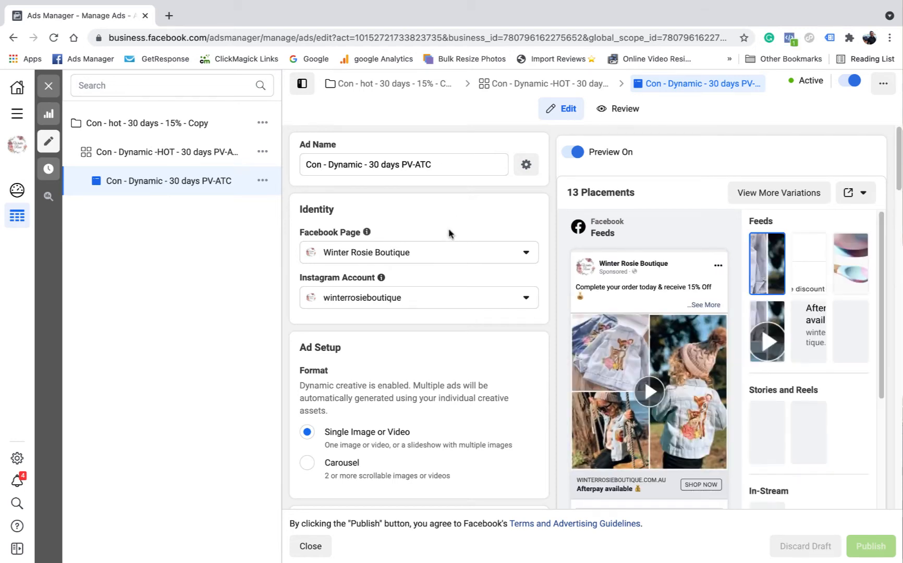
pyautogui.scroll(-6, 454, 239)
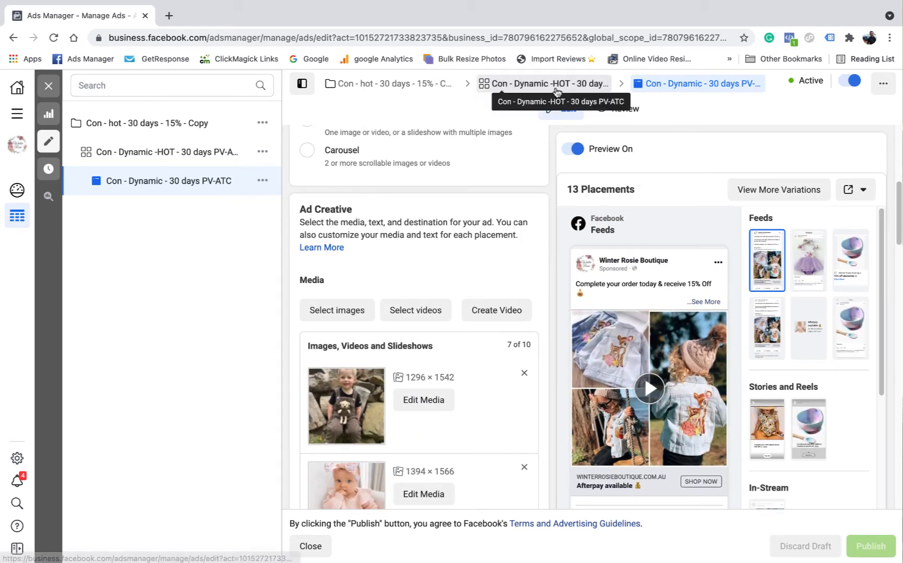
pyautogui.click(550, 85)
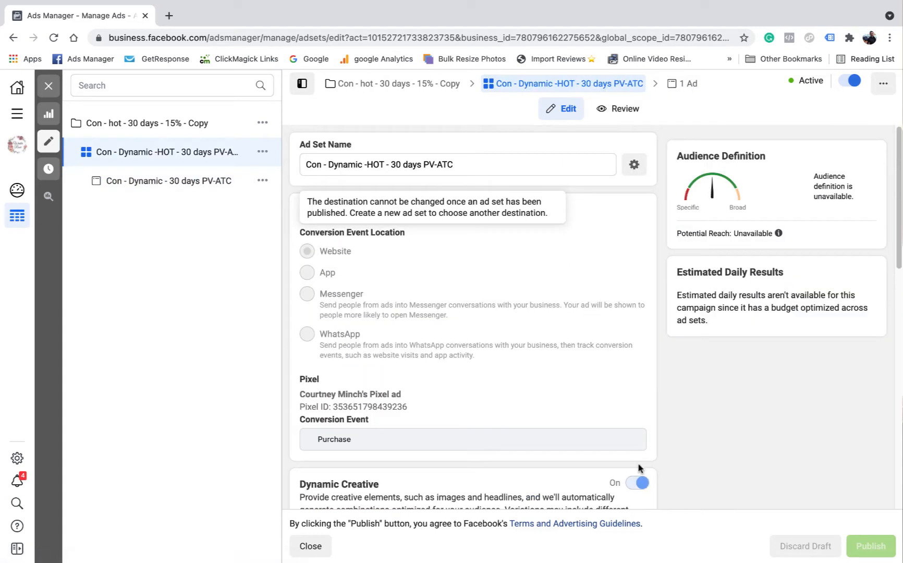
pyautogui.click(683, 84)
pyautogui.click(240, 386)
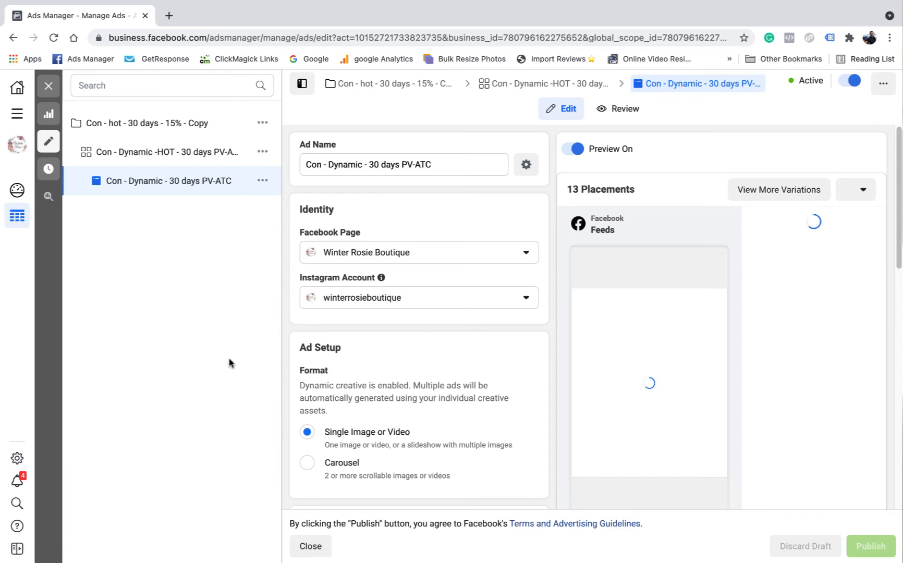
pyautogui.scroll(-2, 467, 320)
pyautogui.scroll(-5, 453, 313)
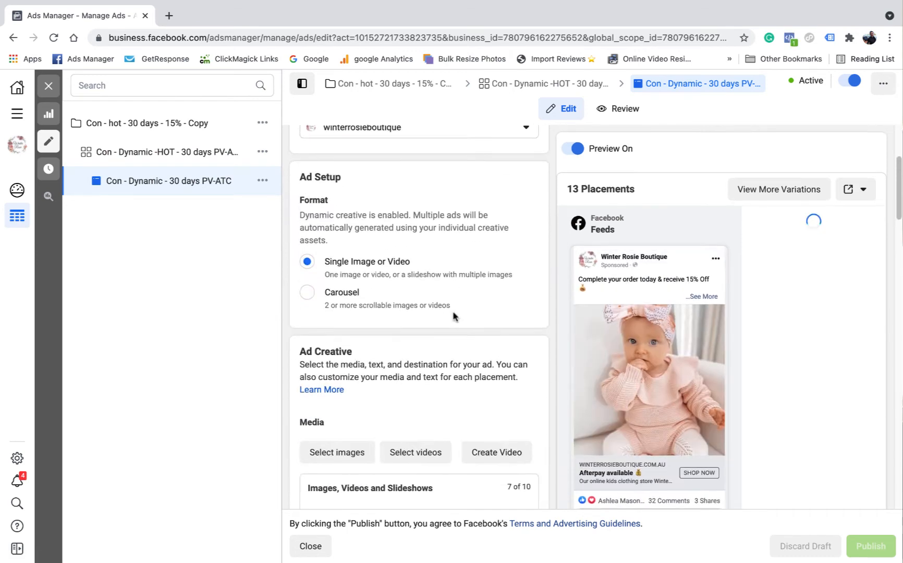
# Look through the images in the dynamic ad's creative media list
pyautogui.scroll(-2, 452, 312)
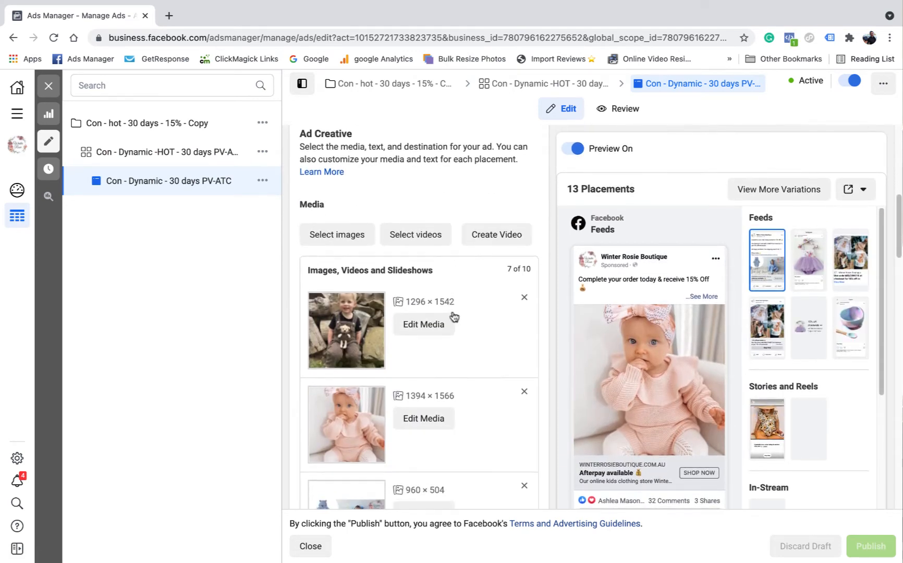
pyautogui.scroll(-1, 454, 311)
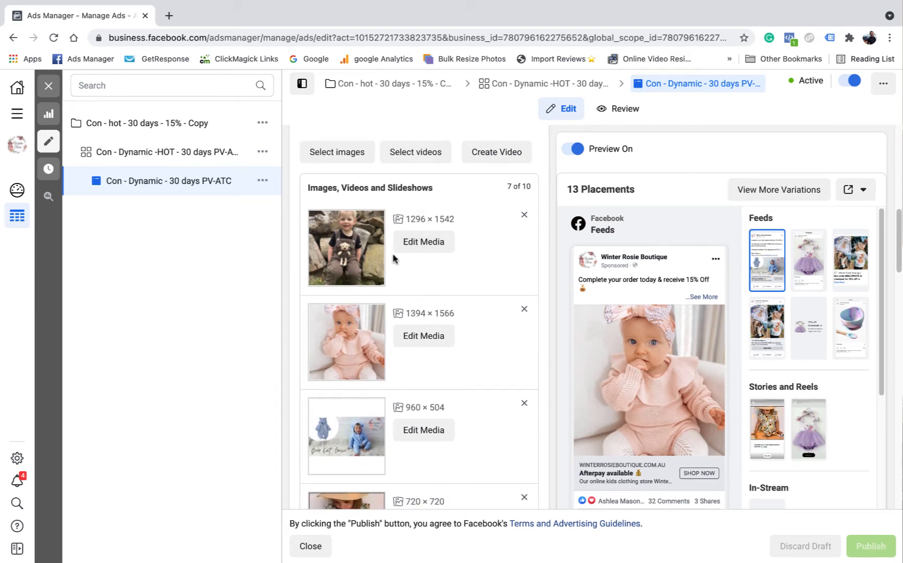
pyautogui.scroll(-1, 425, 280)
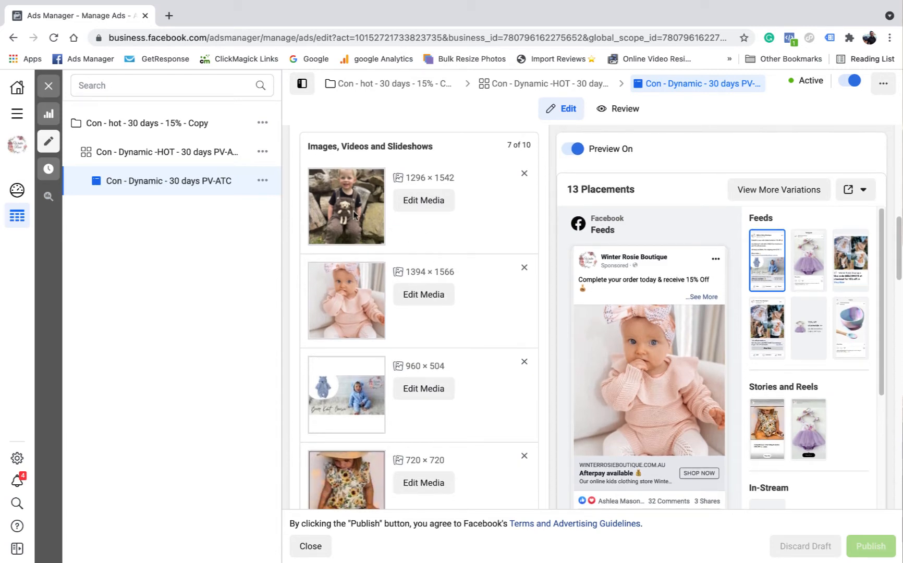
pyautogui.scroll(-2, 354, 212)
pyautogui.scroll(2, 368, 254)
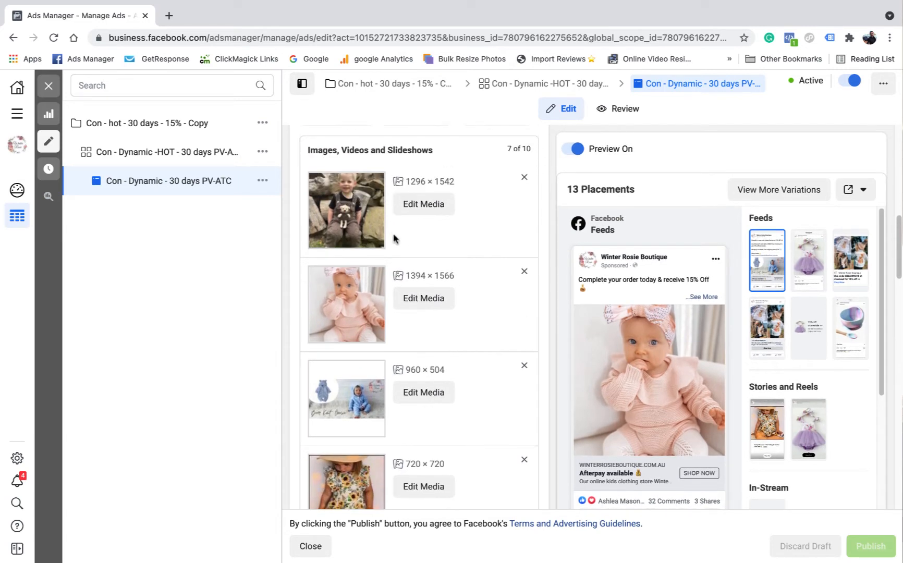
pyautogui.scroll(-5, 358, 225)
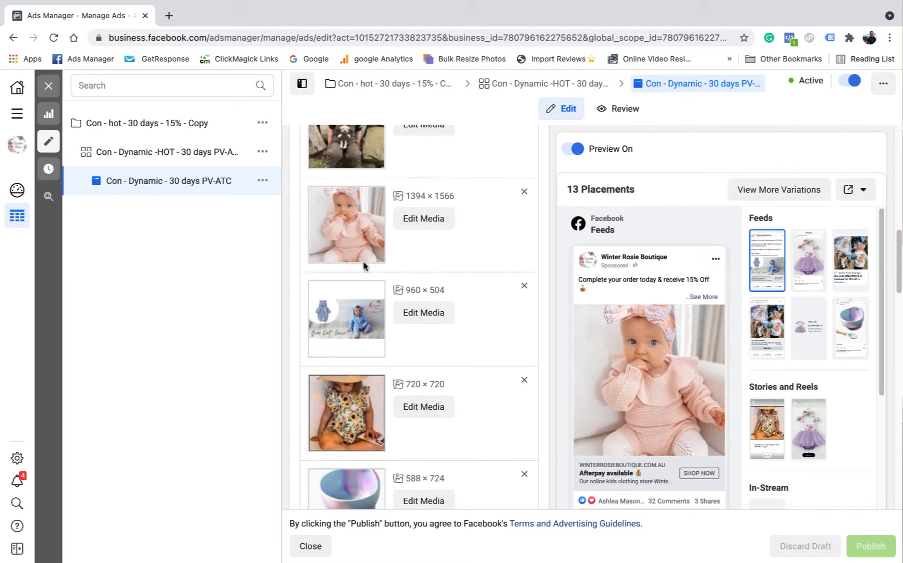
pyautogui.scroll(-7, 364, 266)
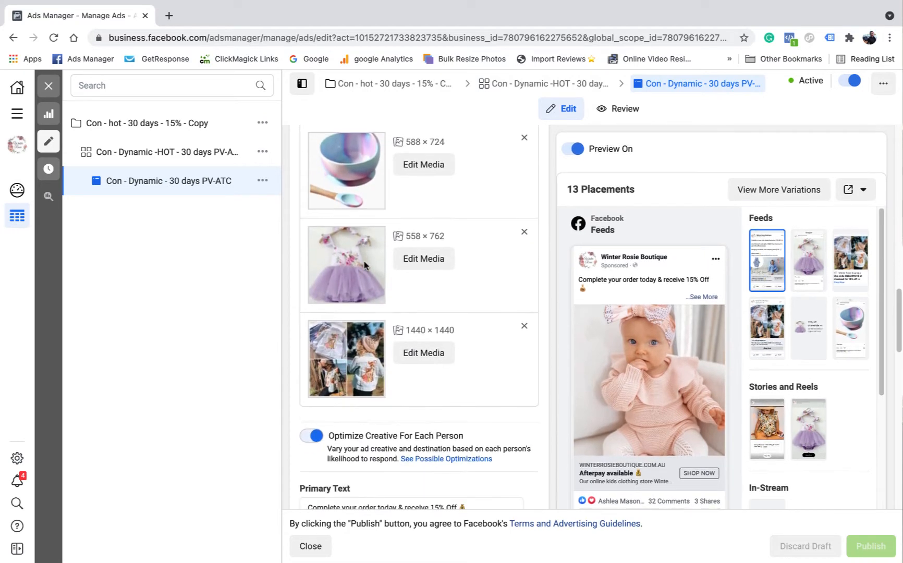
# Expand and read both primary text variations of the dynamic ad
pyautogui.scroll(-2, 379, 243)
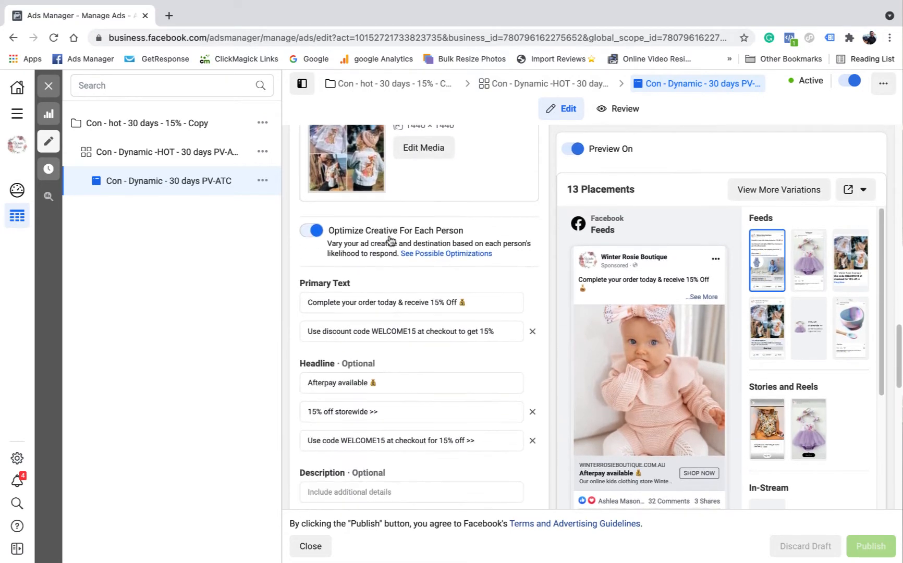
pyautogui.click(475, 300)
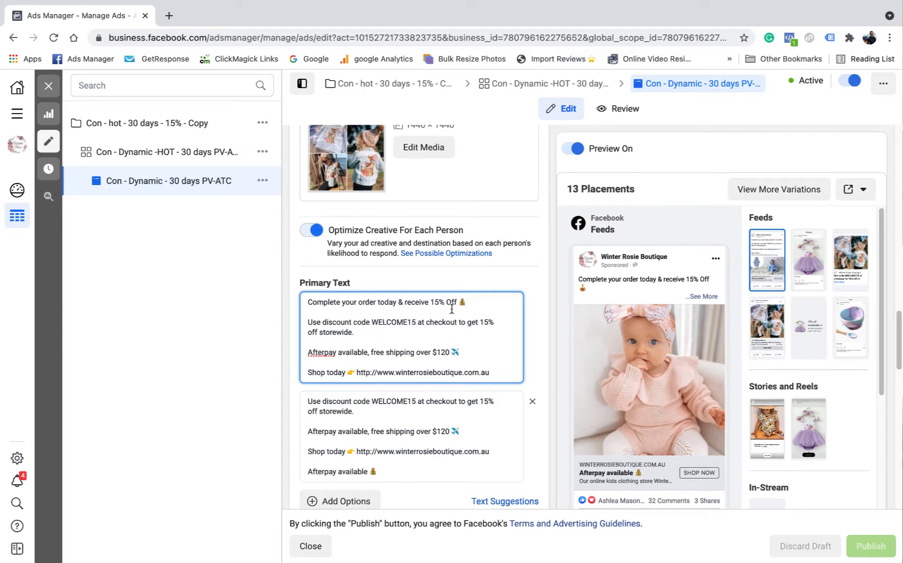
pyautogui.scroll(-1, 346, 292)
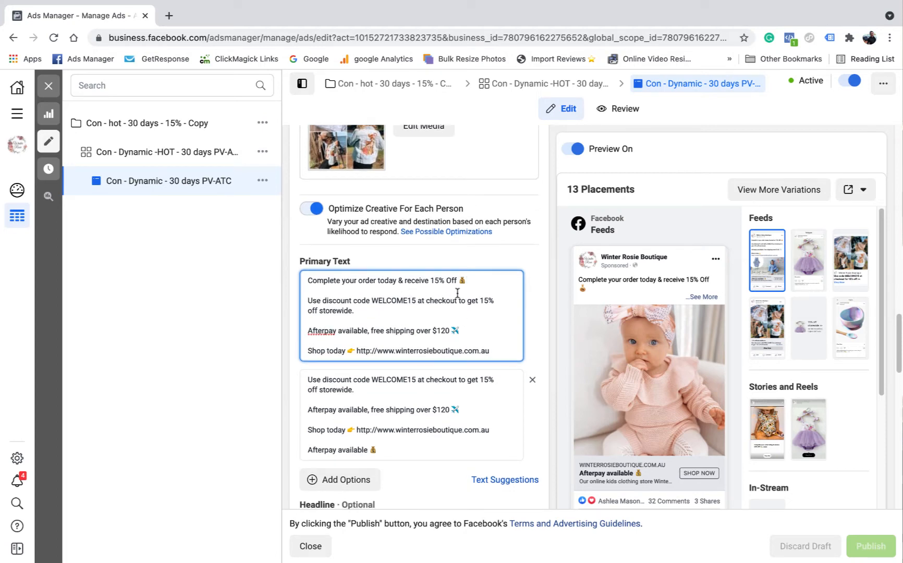
pyautogui.click(471, 394)
pyautogui.scroll(-2, 474, 399)
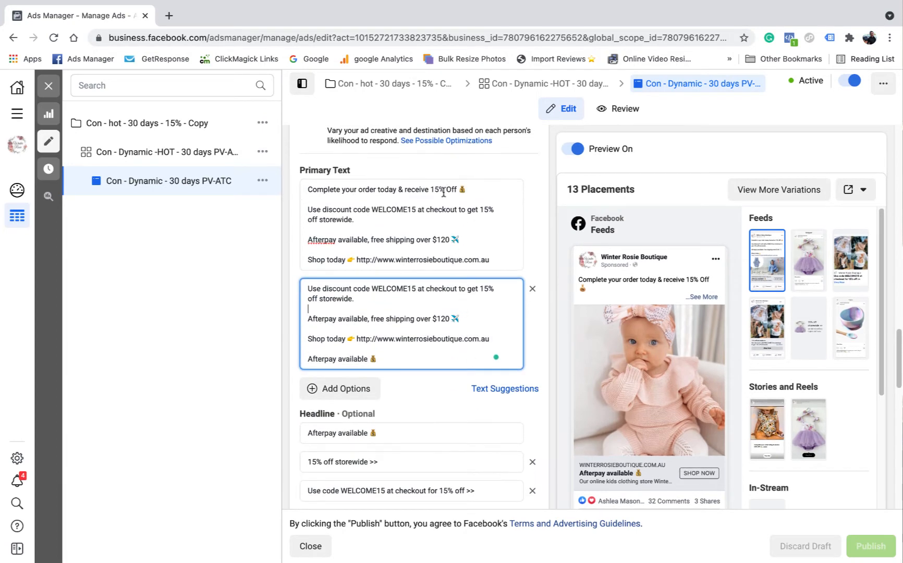
# Add two blank primary text options to the dynamic ad
pyautogui.click(351, 390)
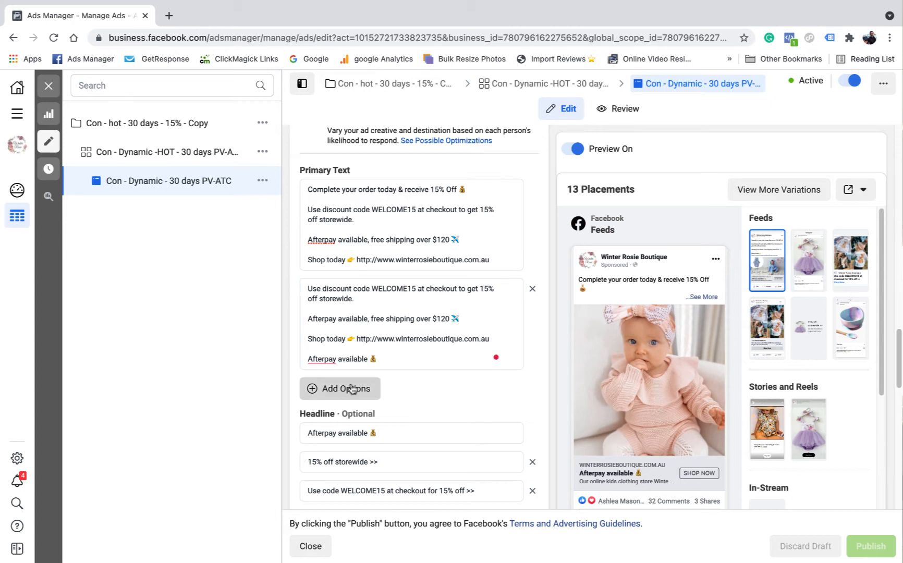
pyautogui.scroll(-1, 365, 386)
pyautogui.click(342, 397)
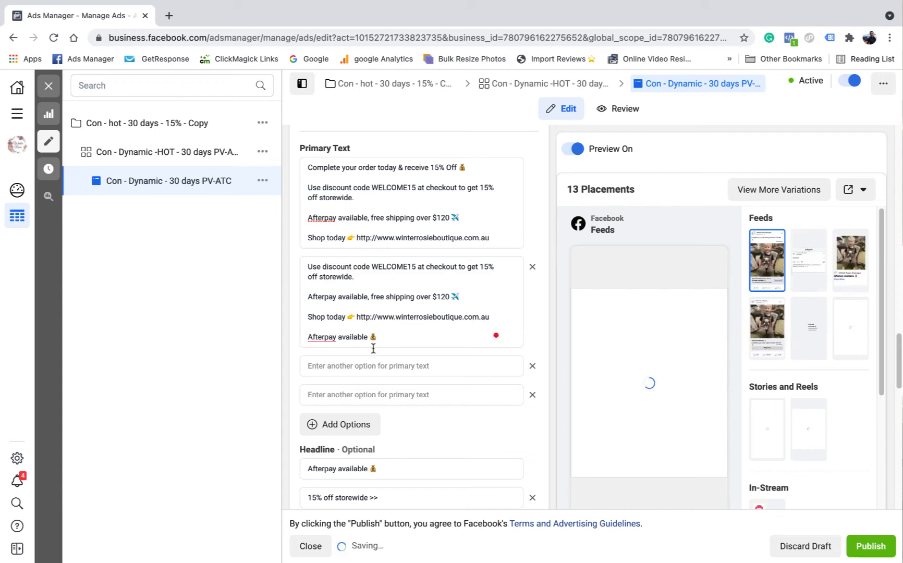
# Review the dynamic ad's headlines, website URL, call to action, tracking settings and URL parameters
pyautogui.scroll(-5, 418, 326)
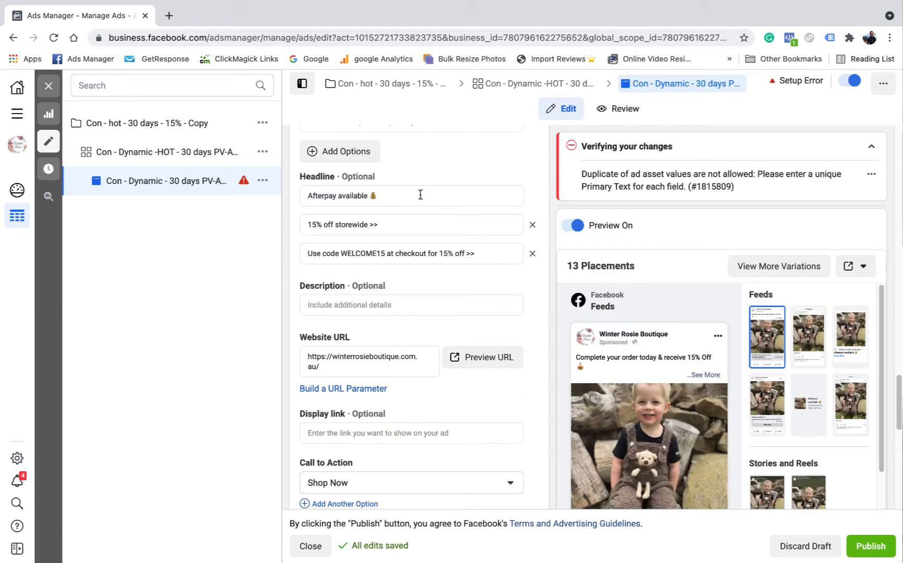
pyautogui.click(420, 194)
pyautogui.scroll(-6, 637, 420)
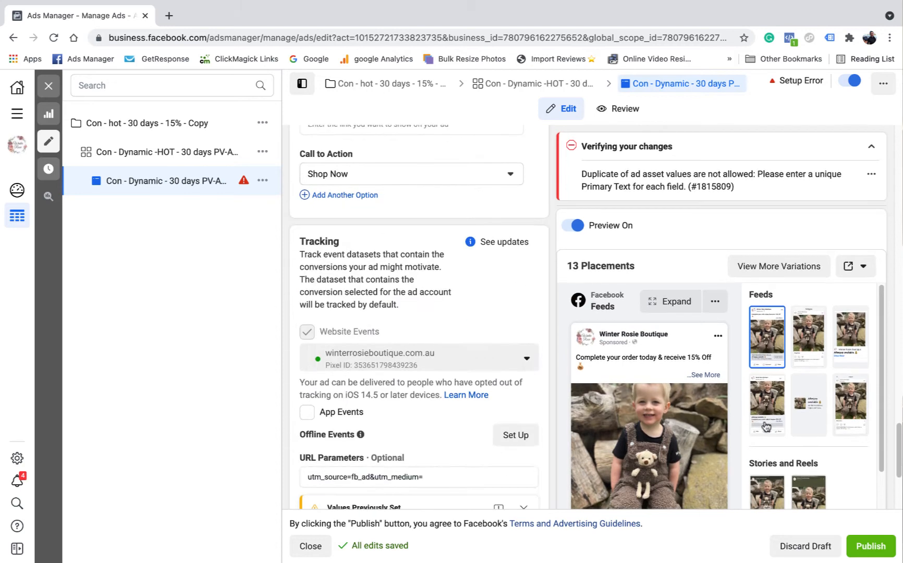
pyautogui.scroll(-5, 765, 426)
pyautogui.scroll(-4, 577, 432)
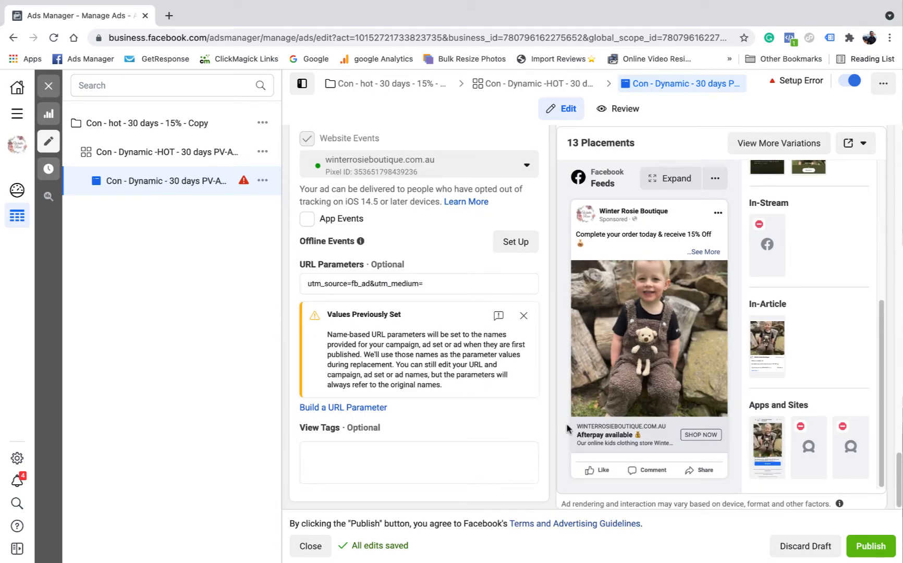
pyautogui.scroll(3, 447, 334)
pyautogui.scroll(10, 445, 329)
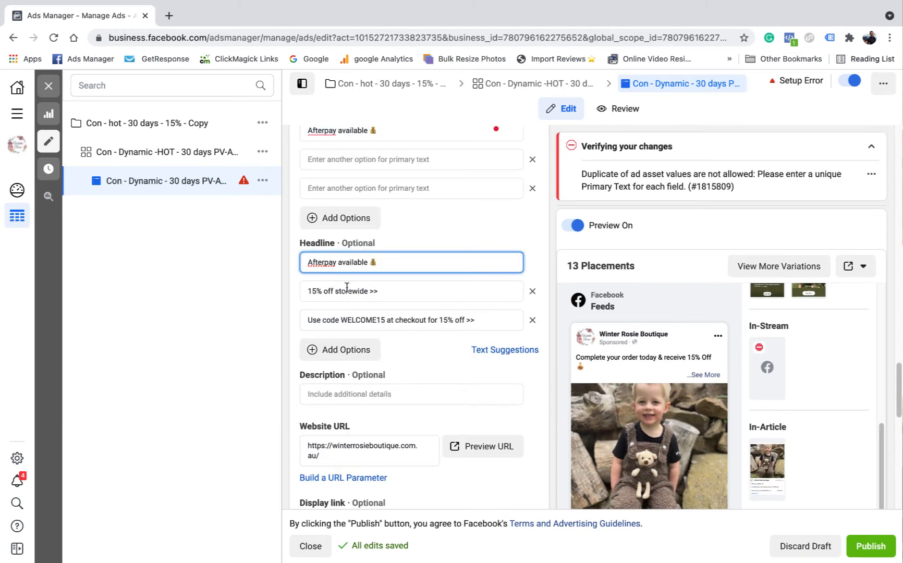
pyautogui.scroll(-10, 520, 374)
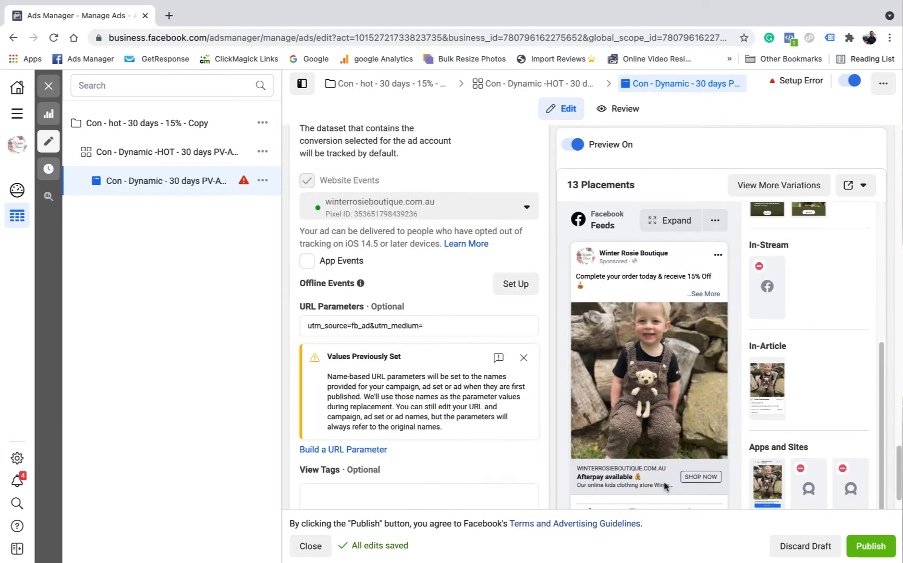
# Remove the two blank primary text options from the dynamic ad
pyautogui.scroll(10, 461, 237)
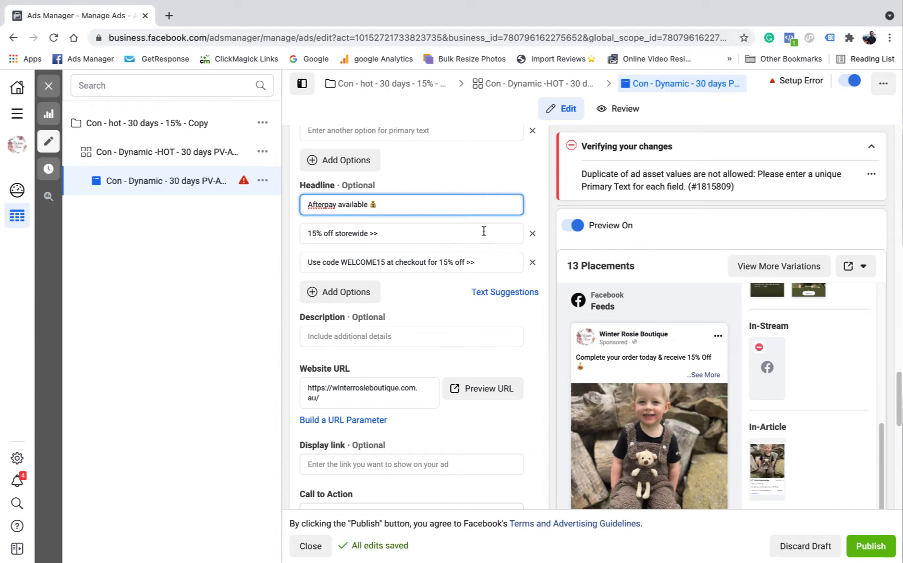
pyautogui.scroll(2, 510, 236)
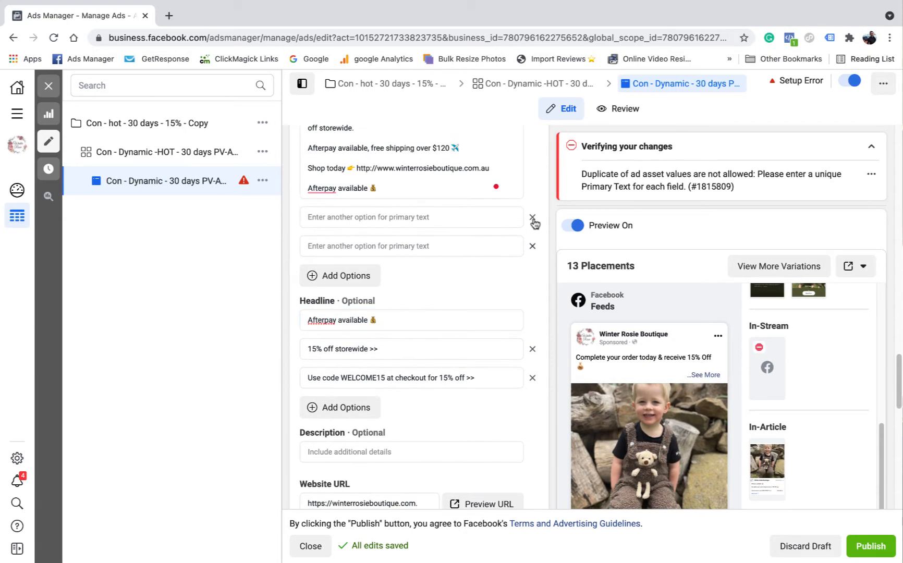
pyautogui.click(533, 218)
pyautogui.click(532, 218)
# Review the dynamic ad's creative images, primary texts, headlines, website URL and call to action once more
pyautogui.scroll(5, 495, 277)
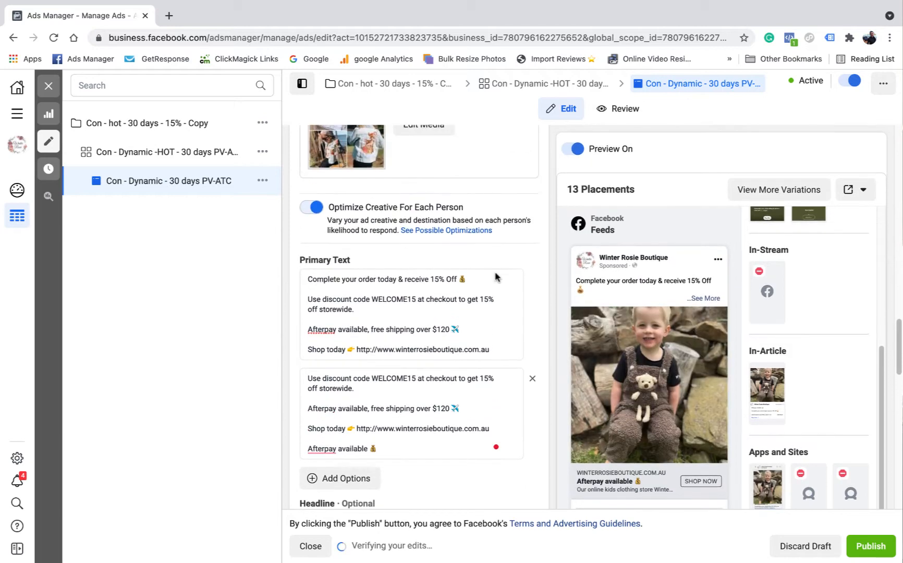
pyautogui.scroll(2, 470, 255)
pyautogui.scroll(-8, 449, 298)
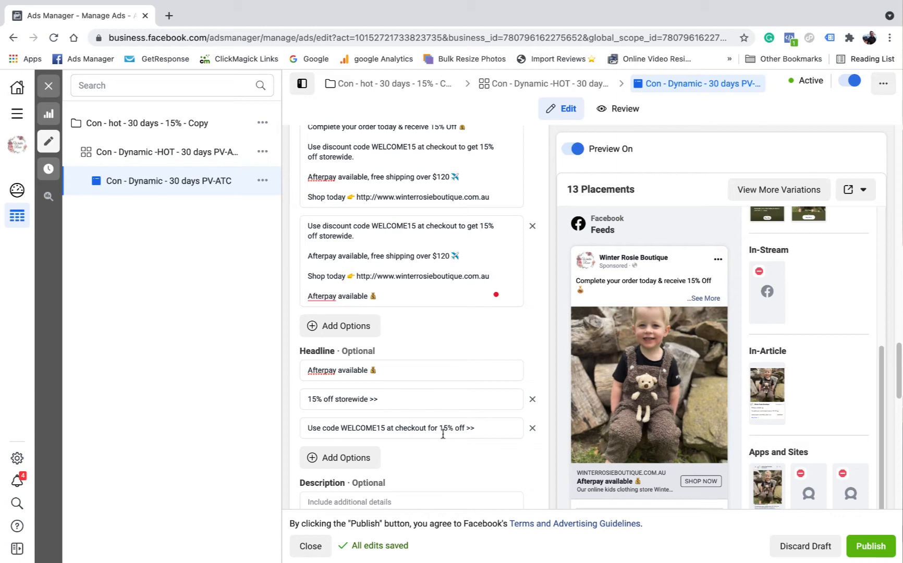
pyautogui.scroll(10, 495, 395)
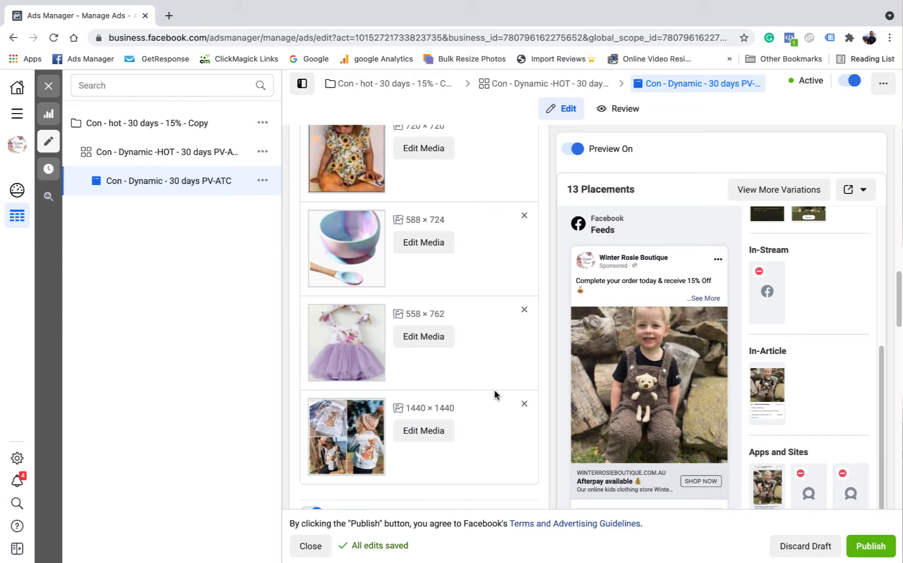
pyautogui.scroll(2, 478, 396)
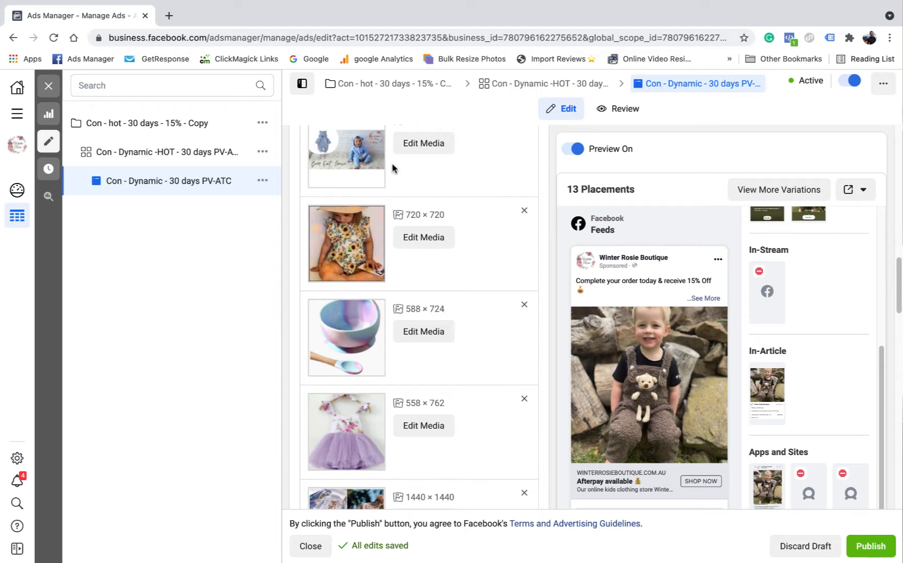
pyautogui.scroll(2, 417, 313)
pyautogui.scroll(-2, 427, 295)
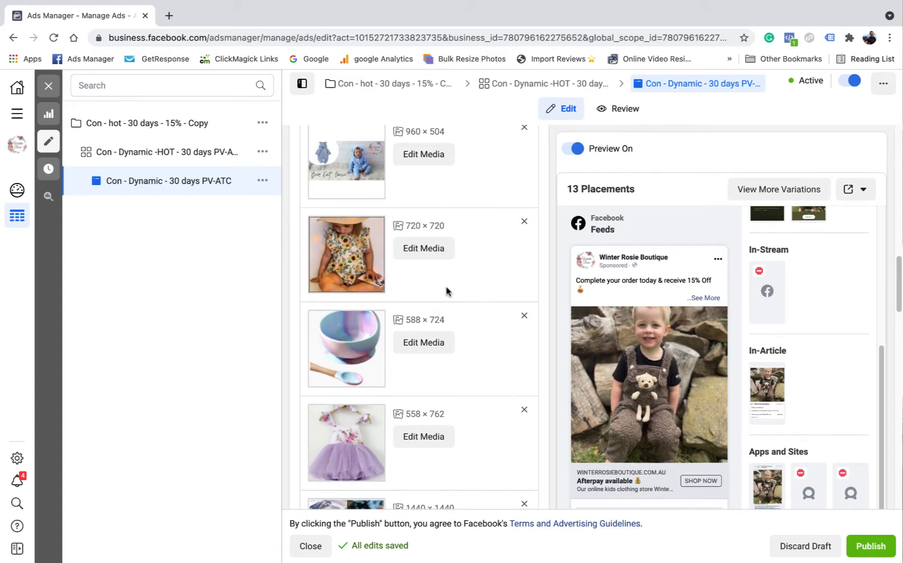
pyautogui.scroll(-6, 445, 291)
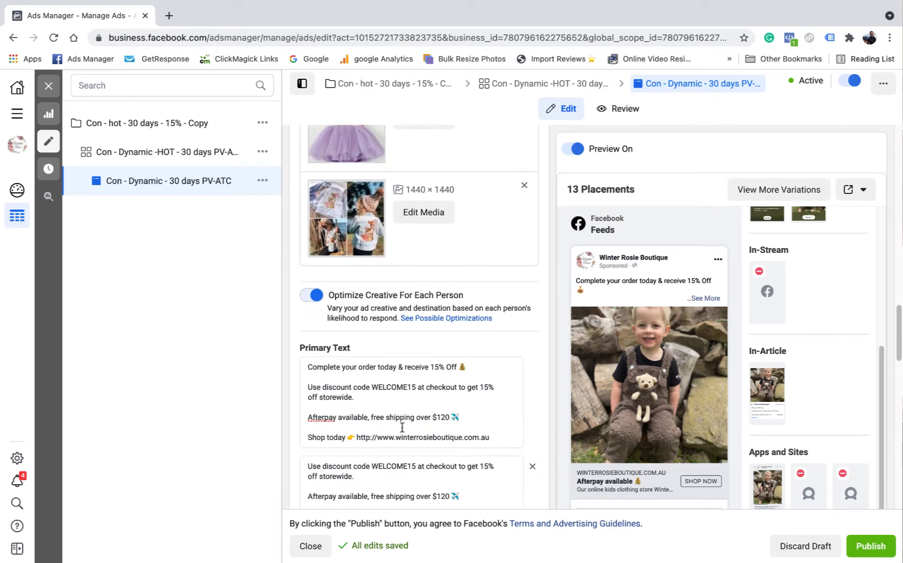
pyautogui.scroll(-4, 362, 433)
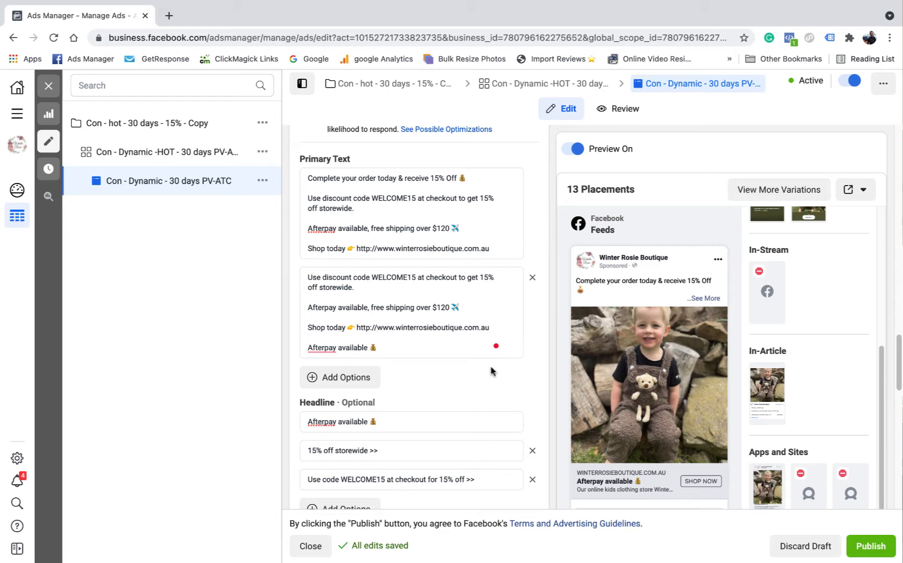
pyautogui.scroll(-4, 457, 295)
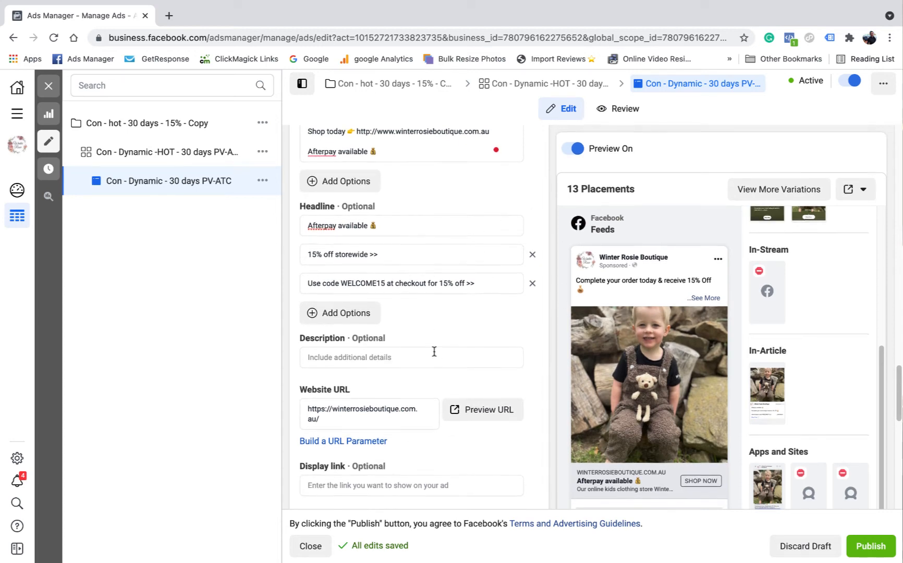
pyautogui.scroll(-1, 444, 338)
pyautogui.scroll(-4, 467, 308)
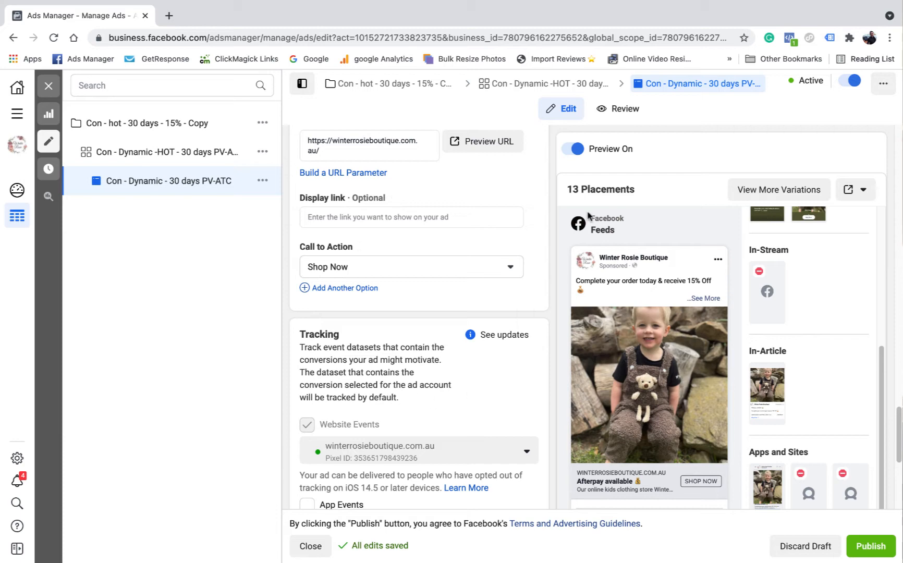
# Examine the website custom audiences included in the Con - Dynamic -HOT - 30 days PV-ATC ad set
pyautogui.click(513, 86)
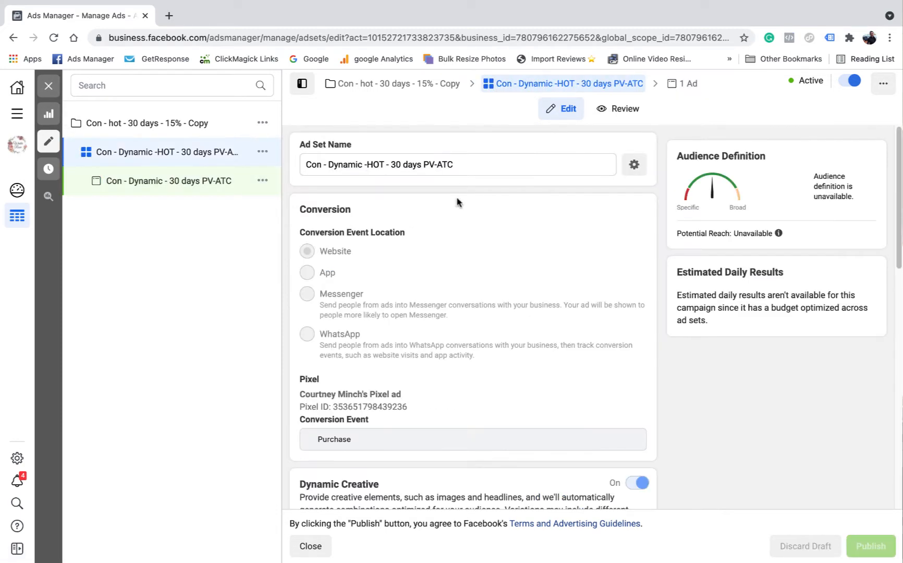
pyautogui.scroll(-2, 490, 213)
pyautogui.scroll(-8, 487, 219)
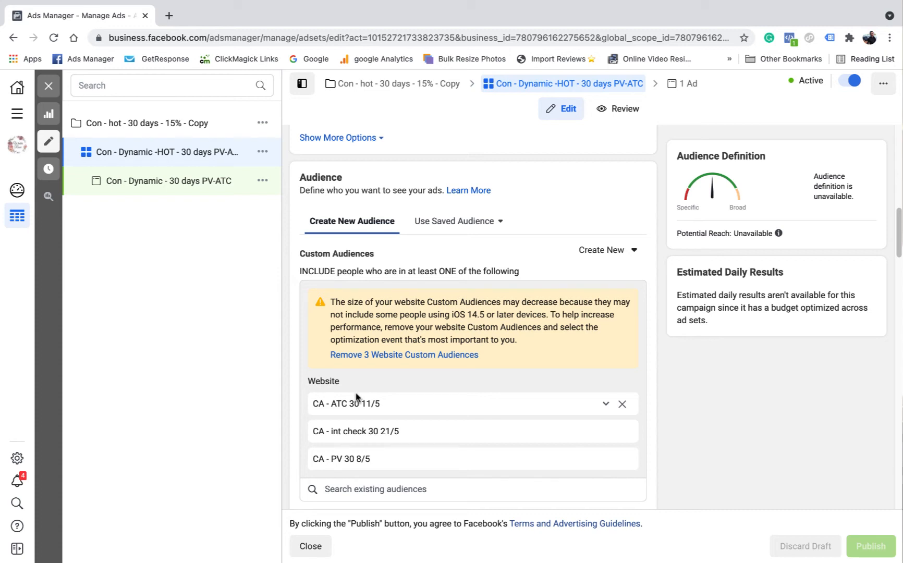
# Leave the ad editor without publishing the draft edits and return to the campaigns list
pyautogui.click(691, 85)
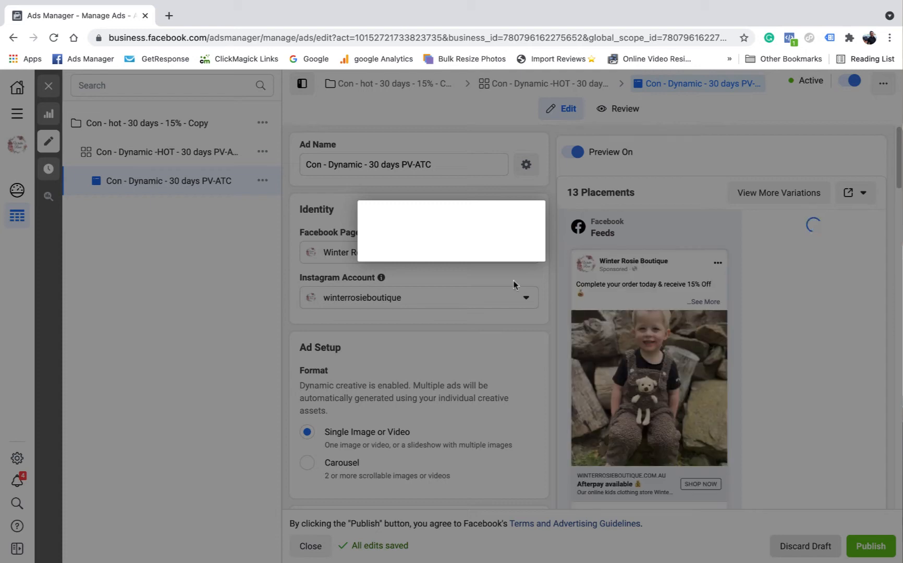
pyautogui.click(557, 270)
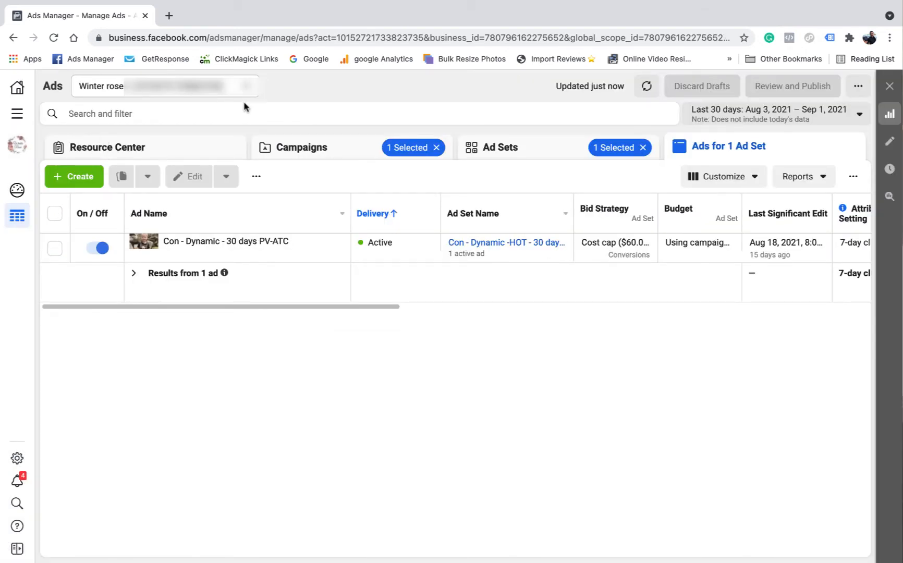
pyautogui.click(335, 147)
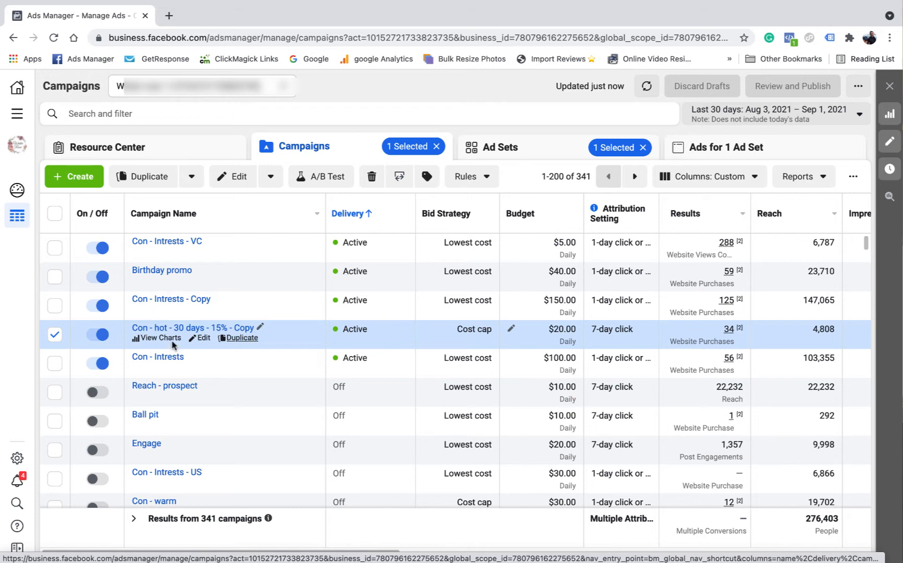
# Go to the account's audiences and start a new custom audience with the Instagram account as its source
pyautogui.click(18, 115)
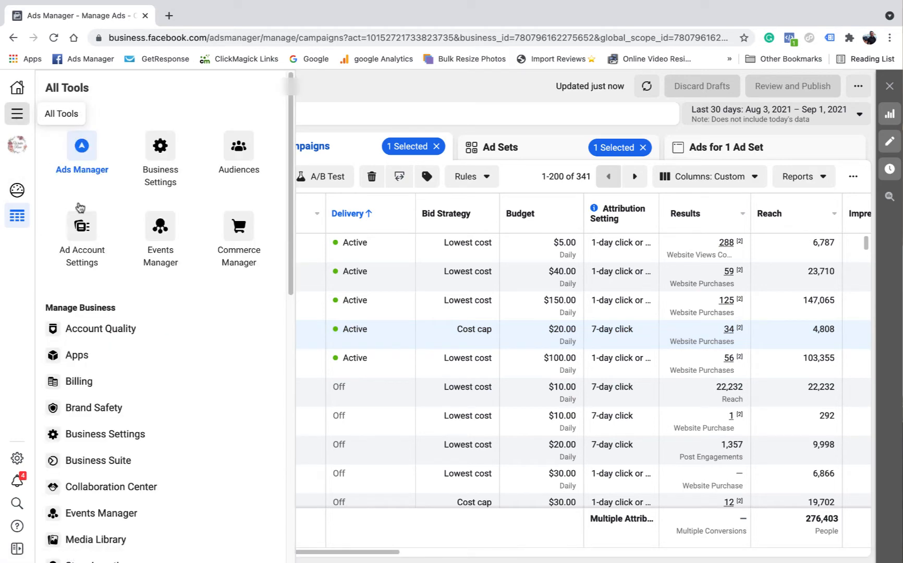
pyautogui.click(227, 152)
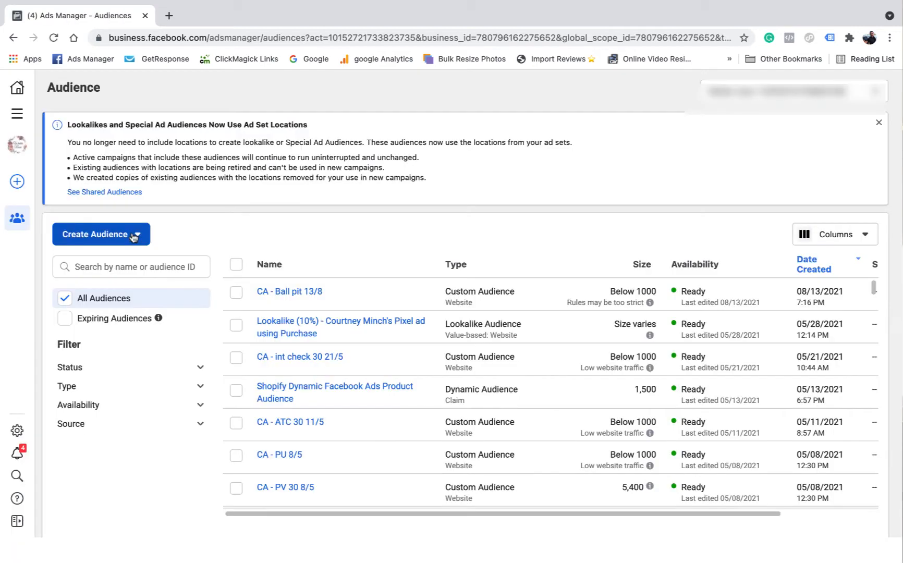
pyautogui.click(133, 234)
pyautogui.click(121, 271)
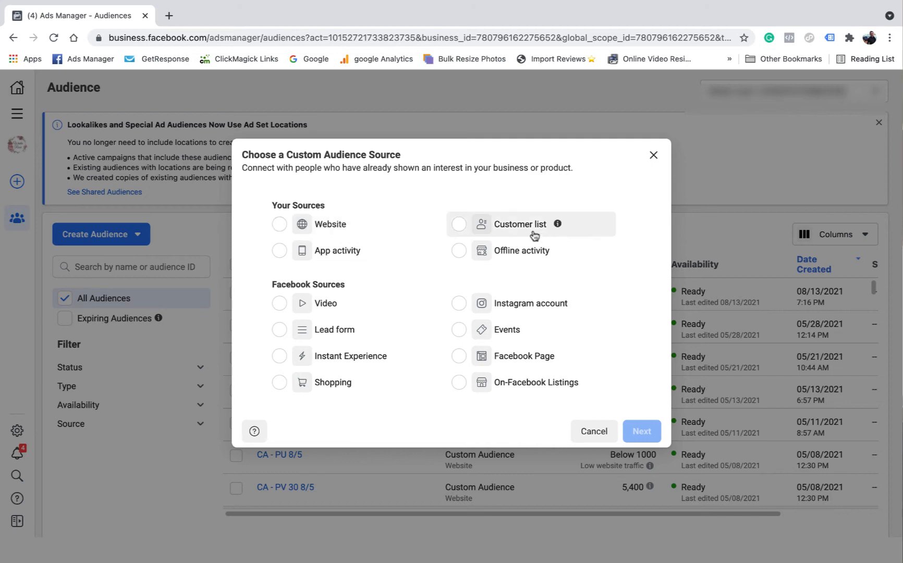
pyautogui.click(460, 304)
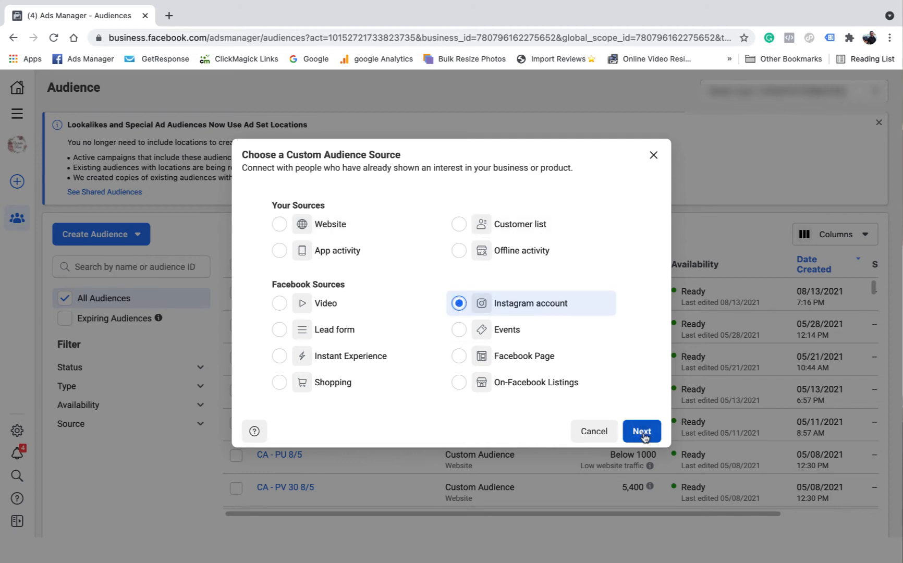
pyautogui.click(642, 432)
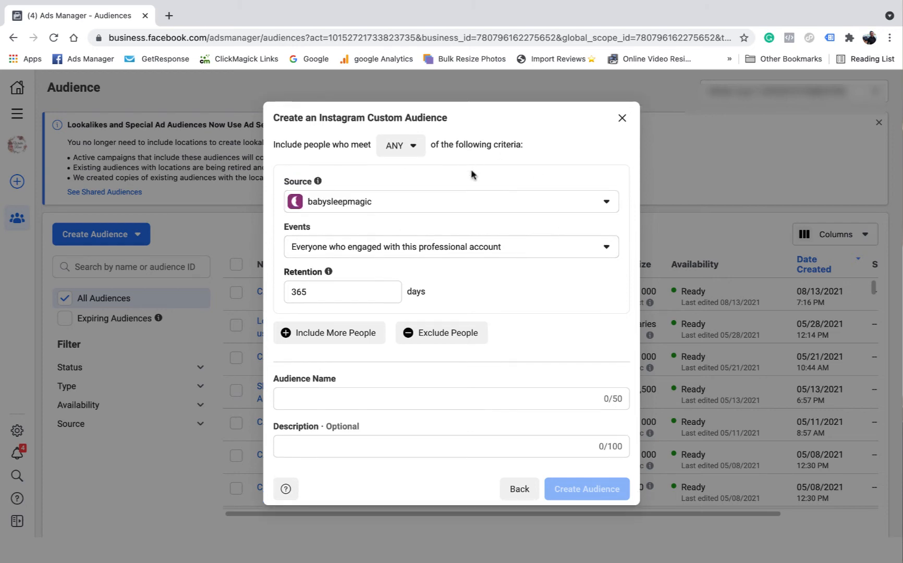
# Set the Instagram audience's source account to winterrosieboutique and its retention to 30 days
pyautogui.click(578, 203)
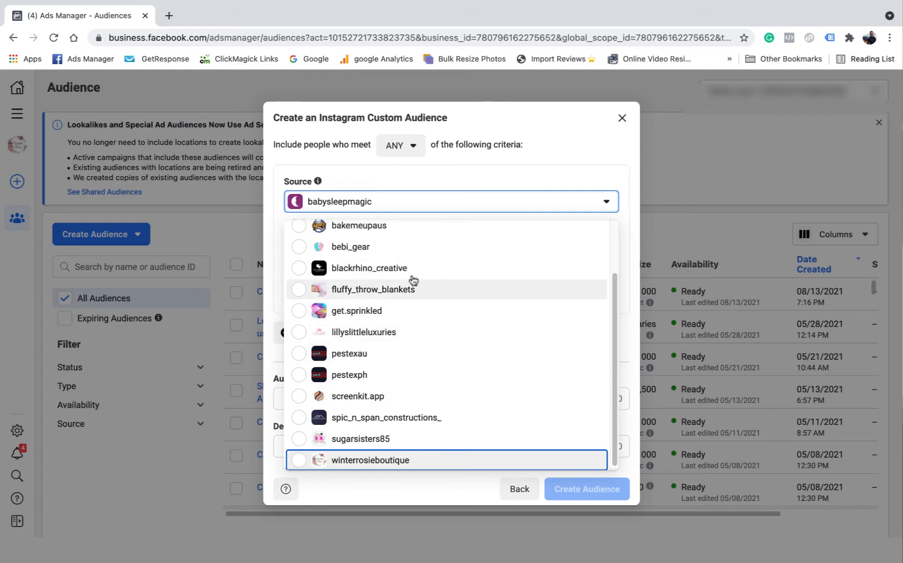
pyautogui.scroll(-1, 472, 305)
pyautogui.click(360, 459)
pyautogui.click(322, 292)
pyautogui.write('30')
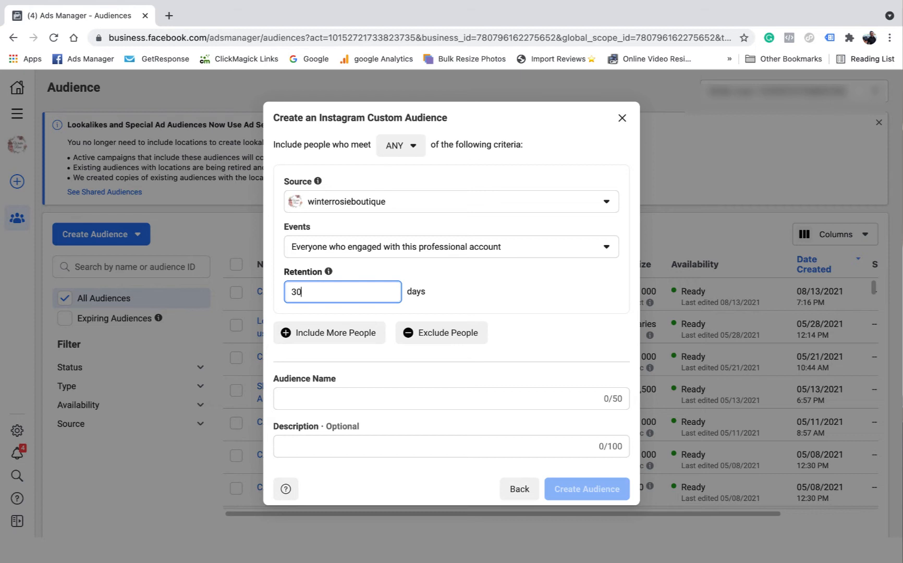
# Name the Instagram audience CA - 30 days IG 2/9, create it and finish the setup
pyautogui.click(303, 398)
pyautogui.write('C')
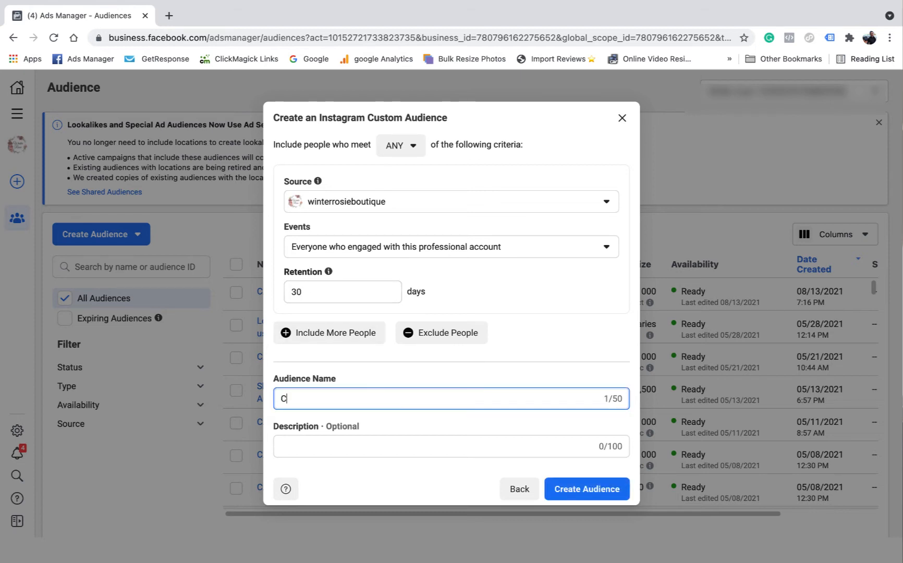
pyautogui.write('A - 30 days IG 2/9')
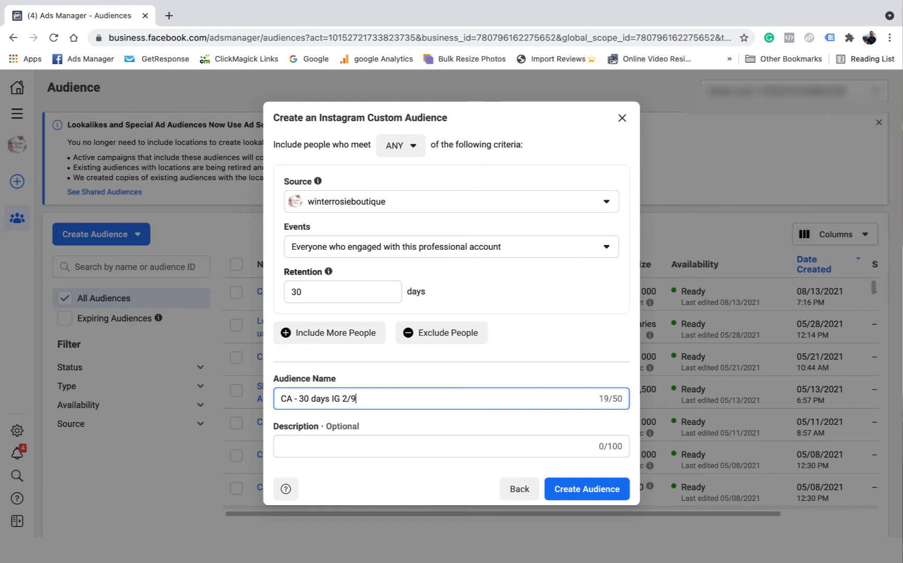
pyautogui.click(585, 489)
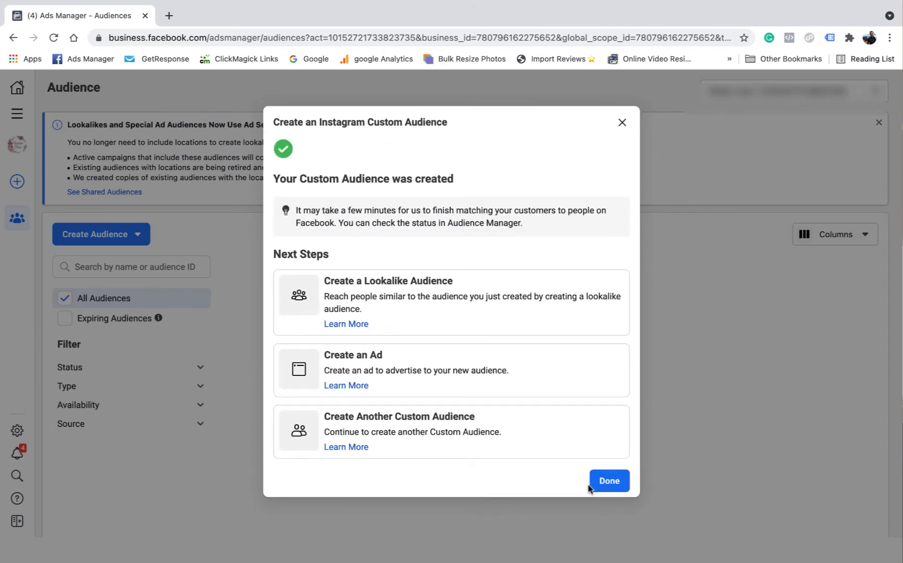
pyautogui.click(608, 483)
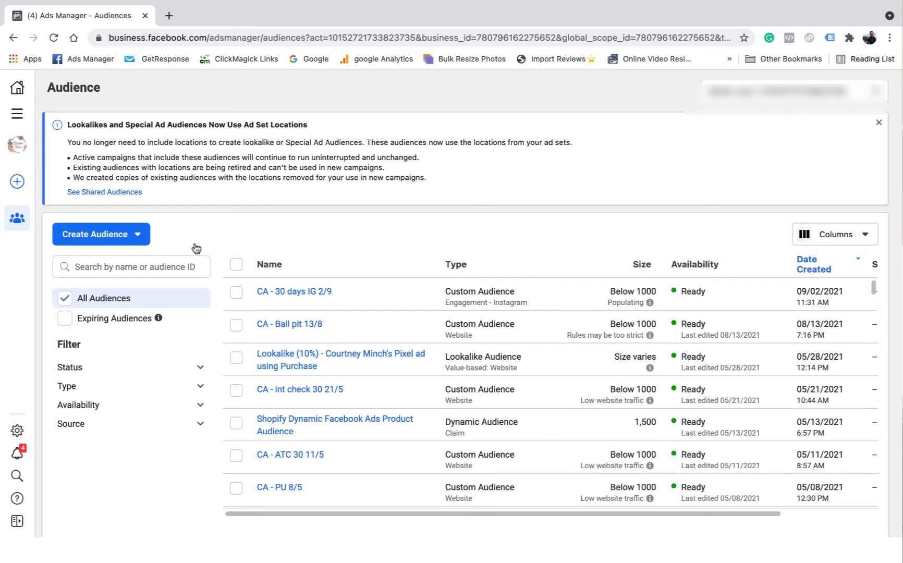
# Start another custom audience with the Facebook Page as its source
pyautogui.click(113, 236)
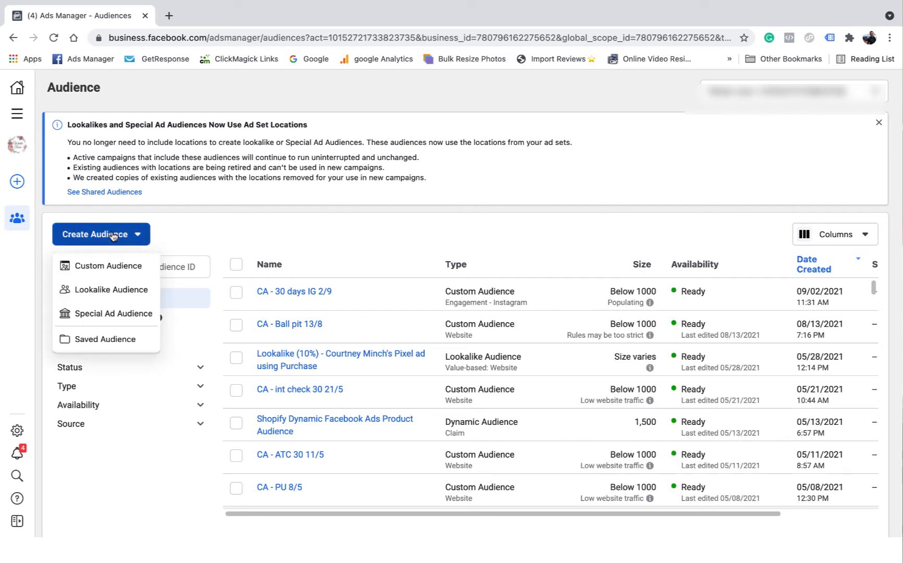
pyautogui.click(109, 263)
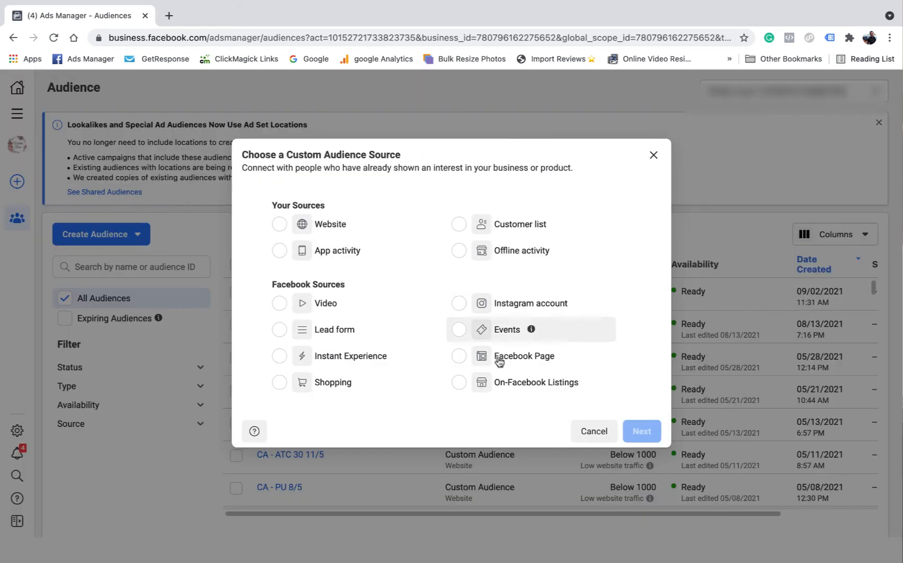
pyautogui.click(458, 356)
pyautogui.click(641, 432)
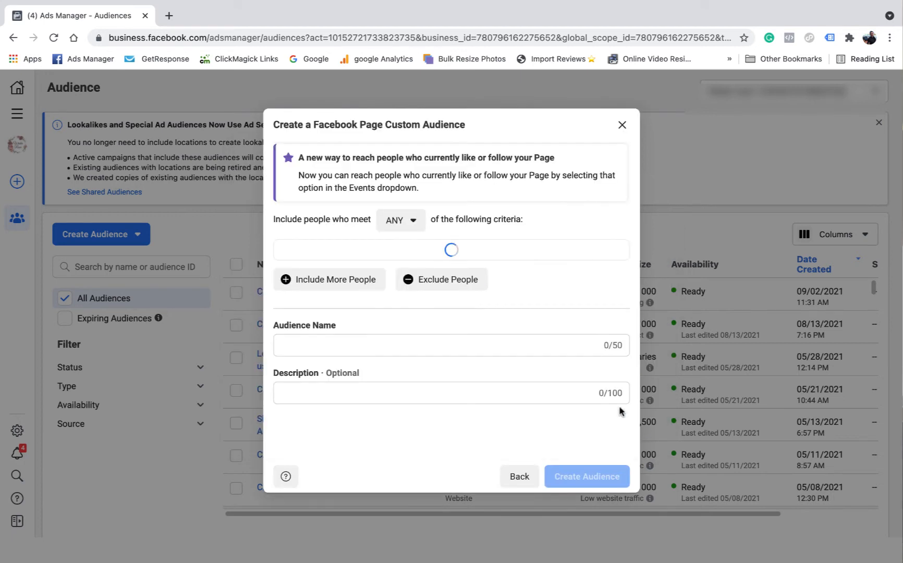
# Set the Facebook Page audience's retention to 30 days, name it CA - 30 days FB 2/9 and create it
pyautogui.click(334, 350)
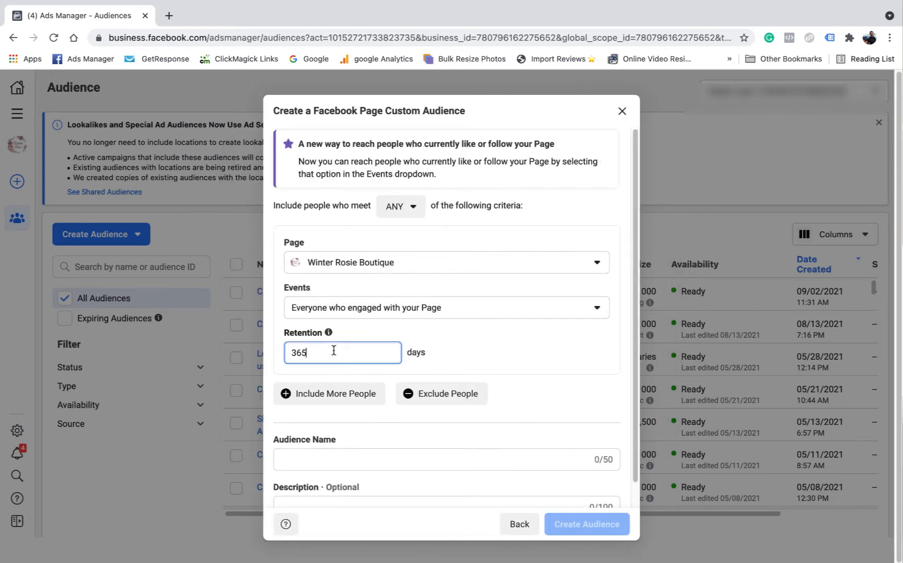
pyautogui.scroll(-1, 309, 446)
pyautogui.click(309, 440)
pyautogui.write('CA -')
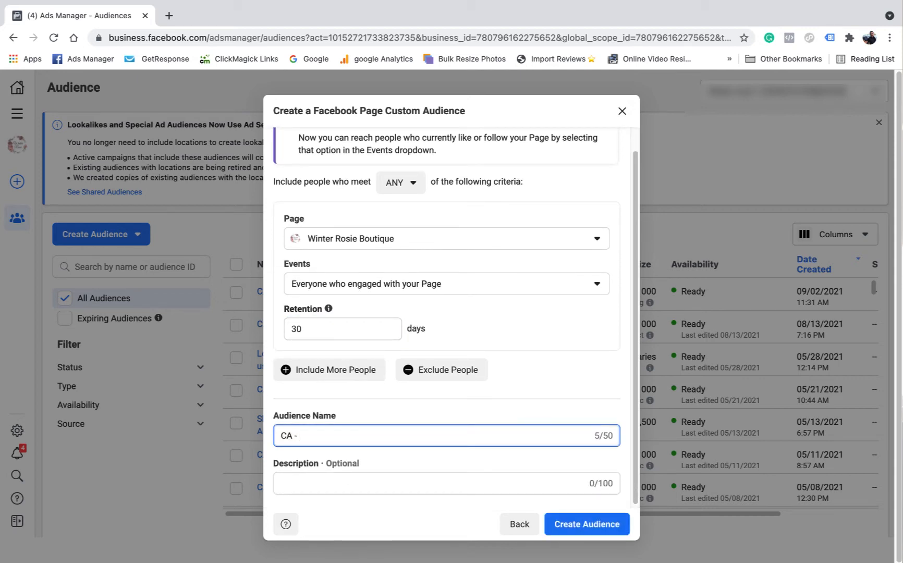
pyautogui.write(' 30 days FB 2/9')
pyautogui.click(544, 377)
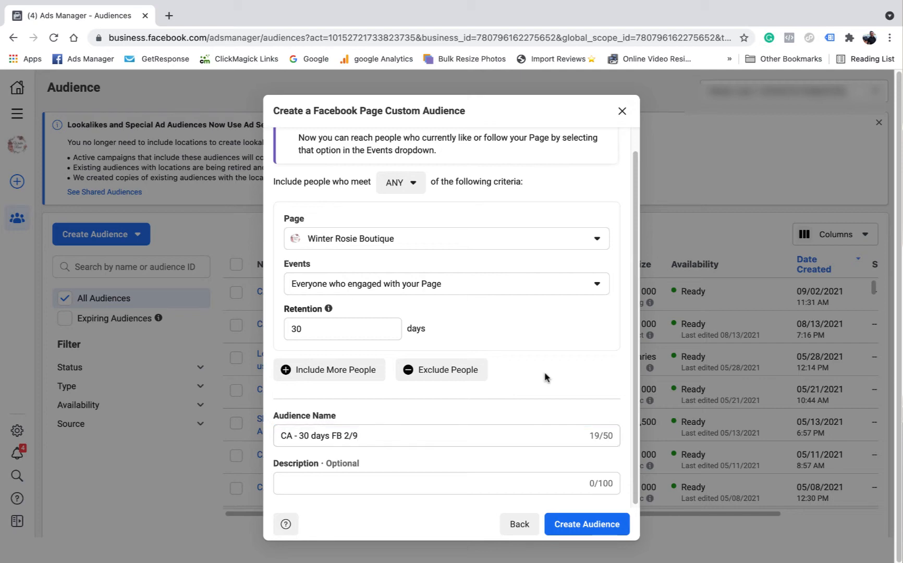
pyautogui.click(573, 524)
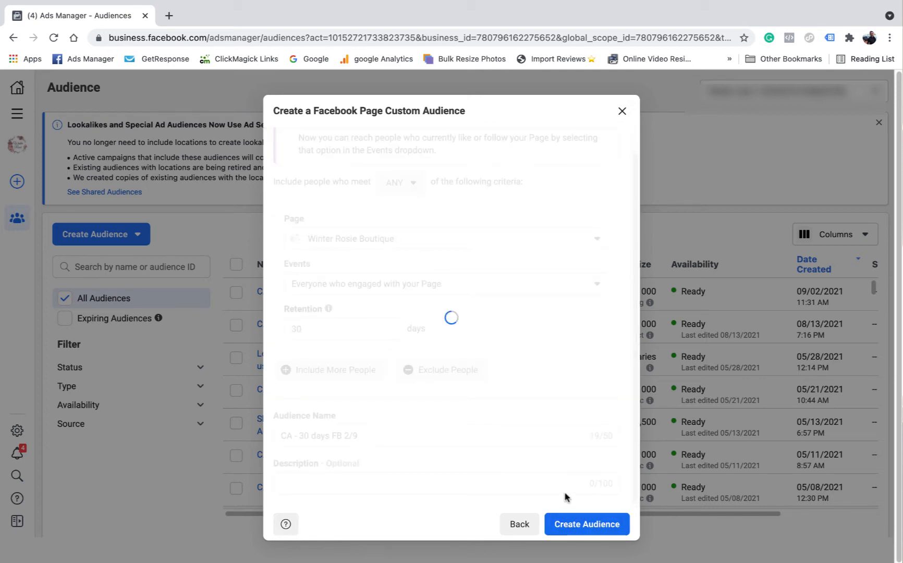
# Finish the Facebook Page audience setup, and make one duplicate of the campaign Con - hot - 30 days - 15% - Copy
pyautogui.click(604, 484)
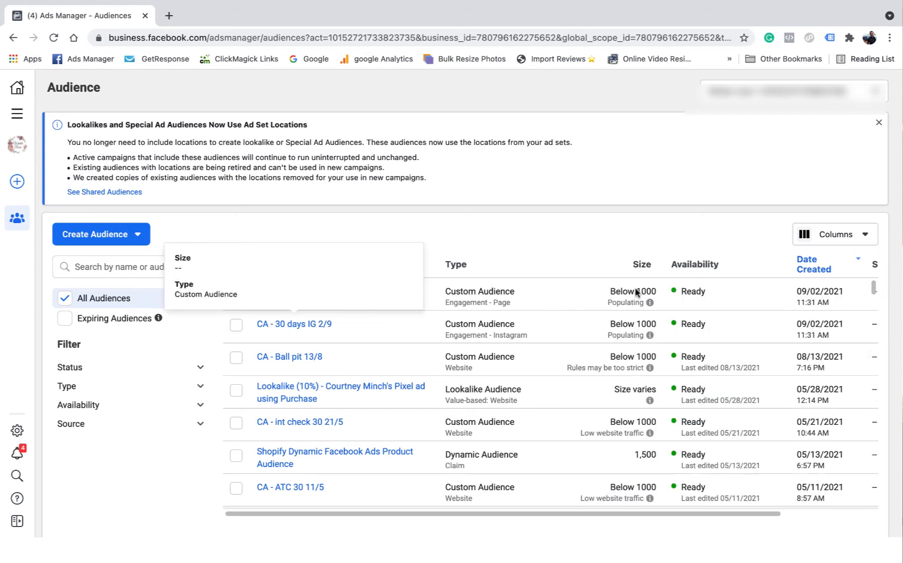
pyautogui.click(13, 38)
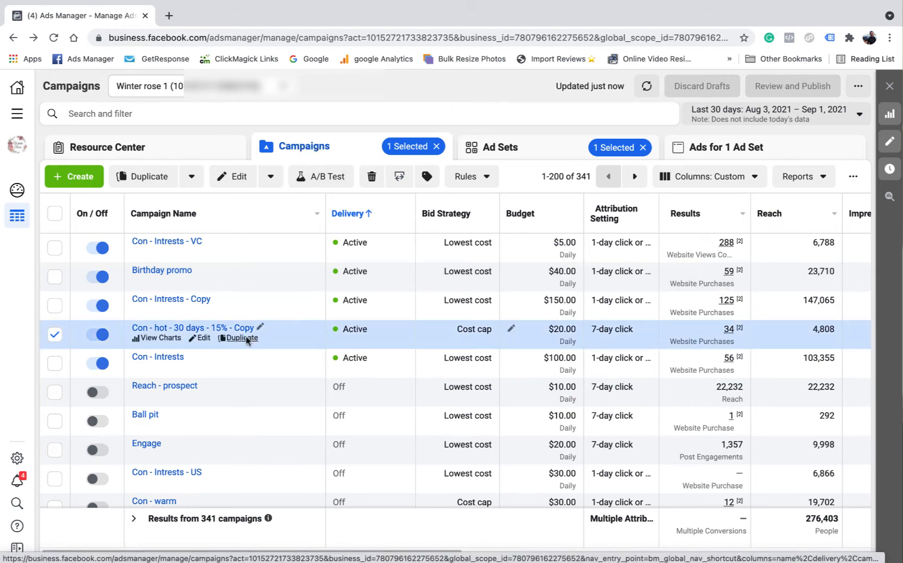
pyautogui.click(242, 338)
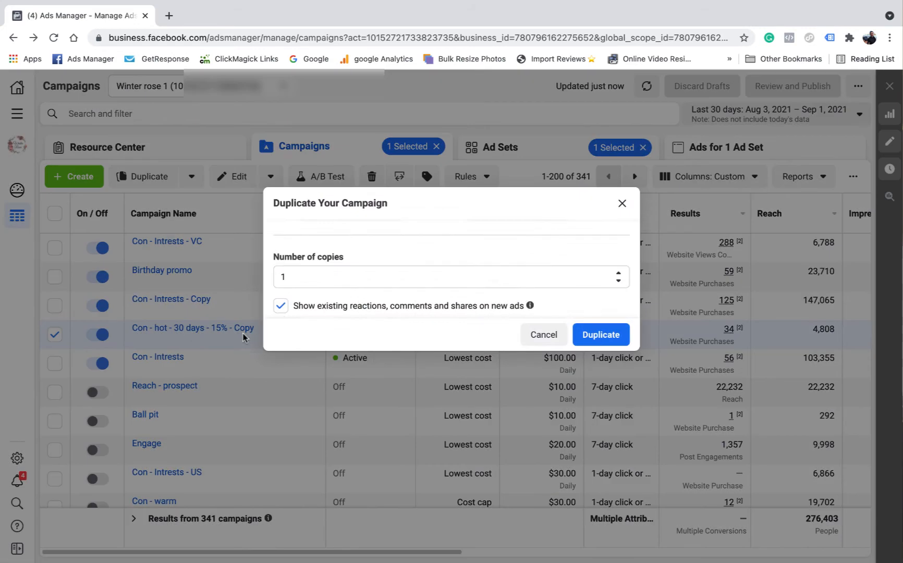
pyautogui.click(601, 379)
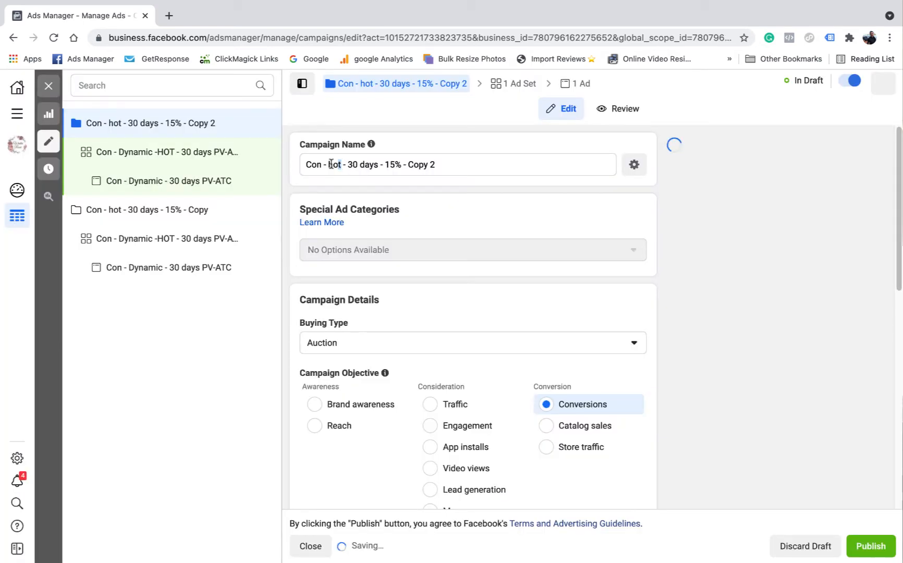
# Rename the duplicated campaign as Con - Warm - 30 days - 15%
pyautogui.doubleClick(331, 164)
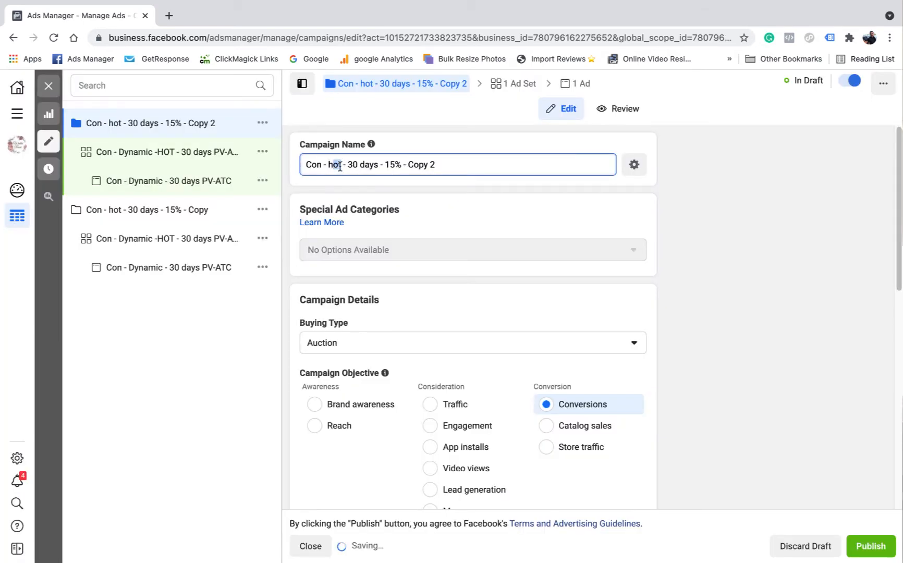
pyautogui.press('BackSpace')
pyautogui.write('Warm')
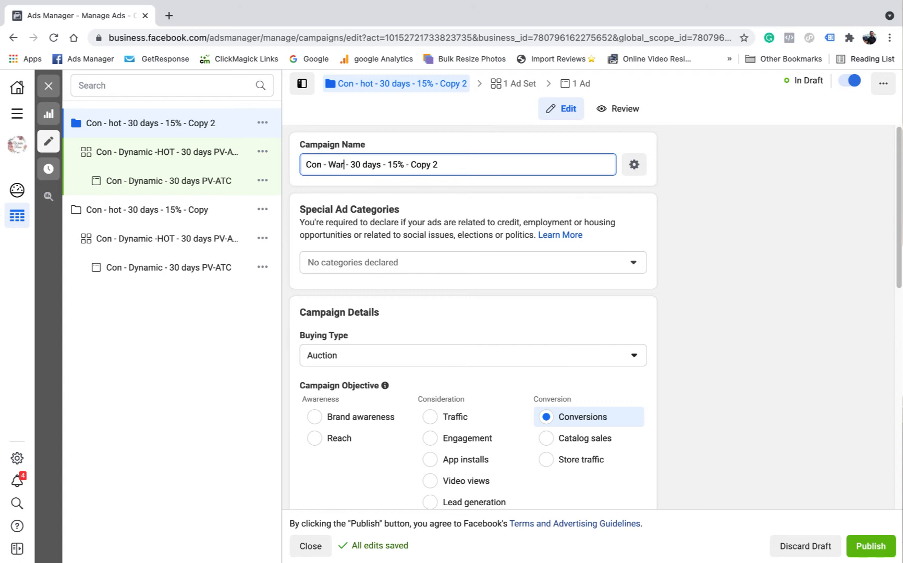
pyautogui.moveTo(455, 164); pyautogui.dragTo(419, 164)
pyautogui.press('BackSpace')
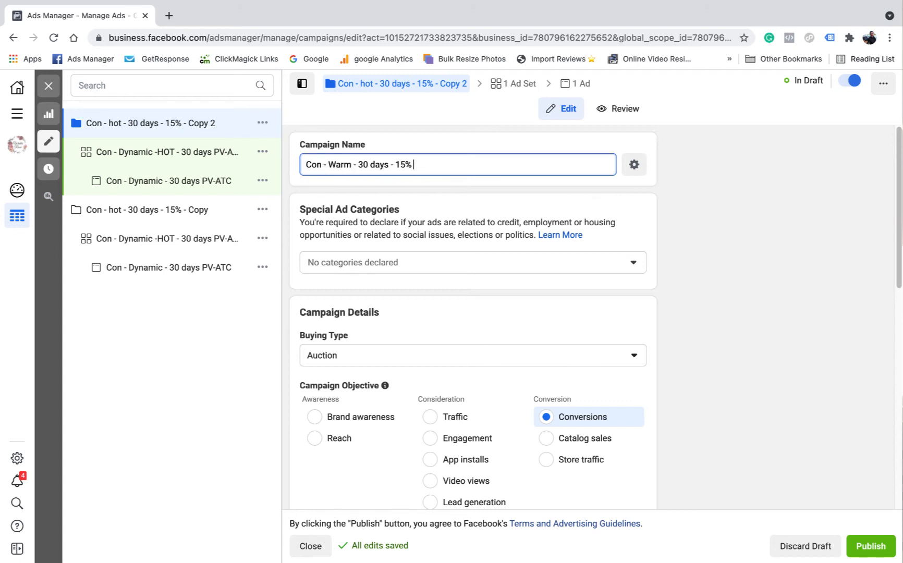
pyautogui.click(587, 310)
# Set the warm campaign's daily budget to $30.00
pyautogui.scroll(-6, 538, 298)
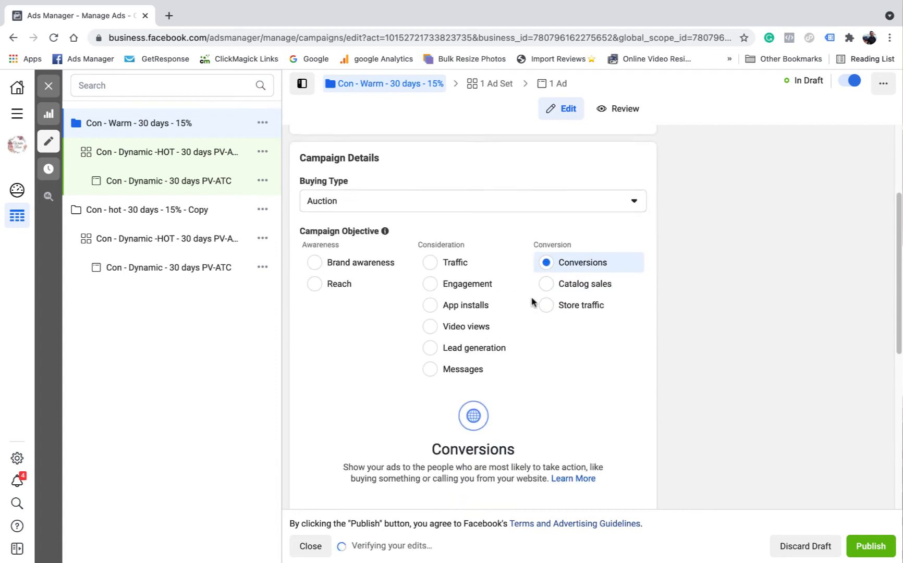
pyautogui.scroll(-5, 522, 316)
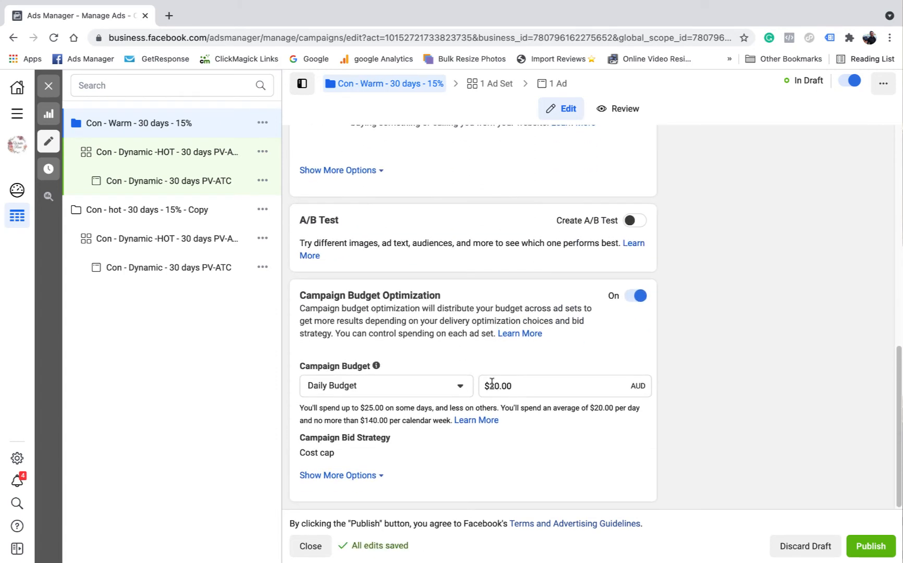
pyautogui.press('BackSpace')
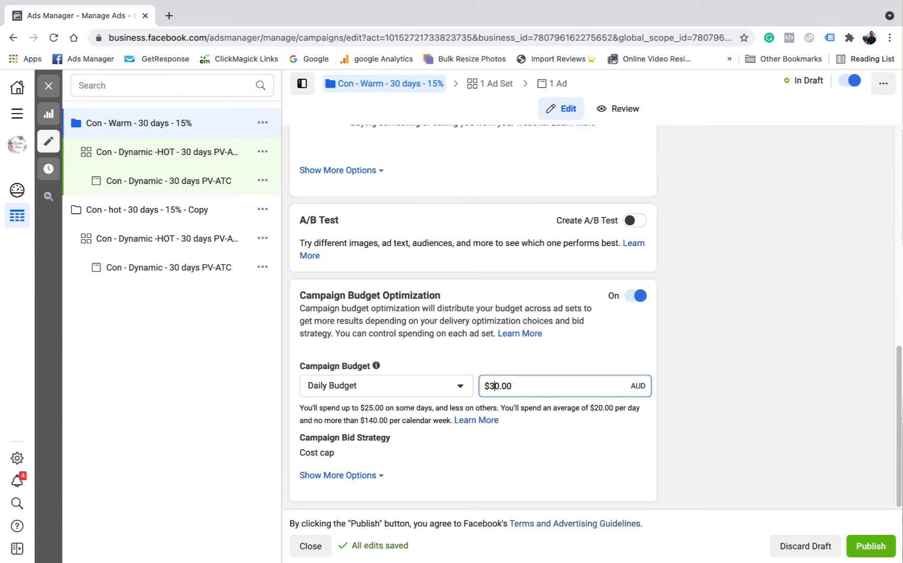
pyautogui.write('3')
pyautogui.click(735, 354)
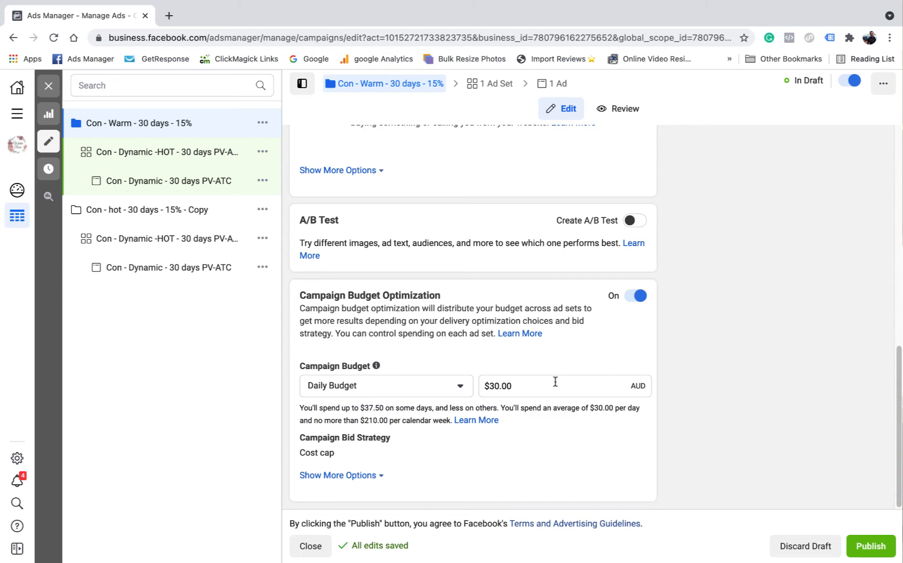
# Open the warm campaign's ad set and rename it Con - Dynamic - Warm - 30 days
pyautogui.scroll(10, 460, 276)
pyautogui.click(499, 87)
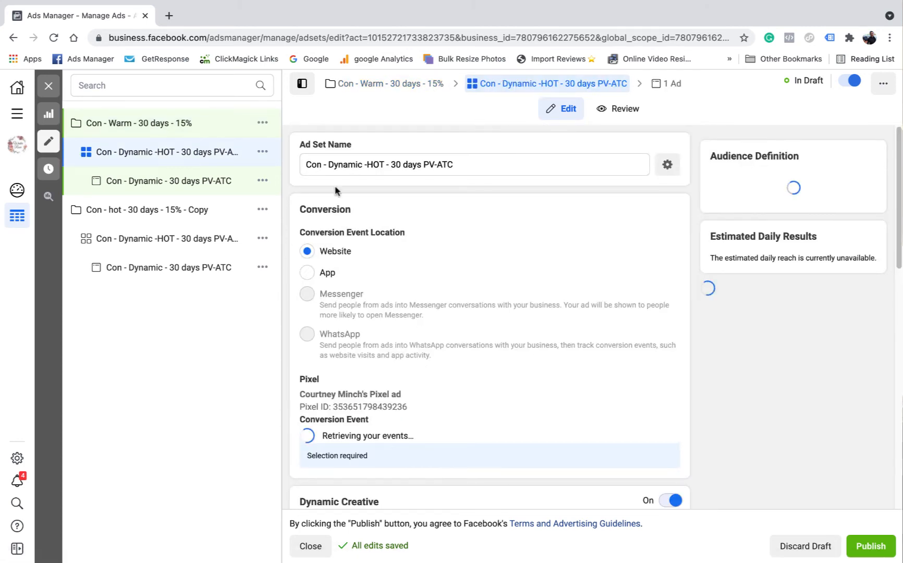
pyautogui.scroll(-2, 457, 354)
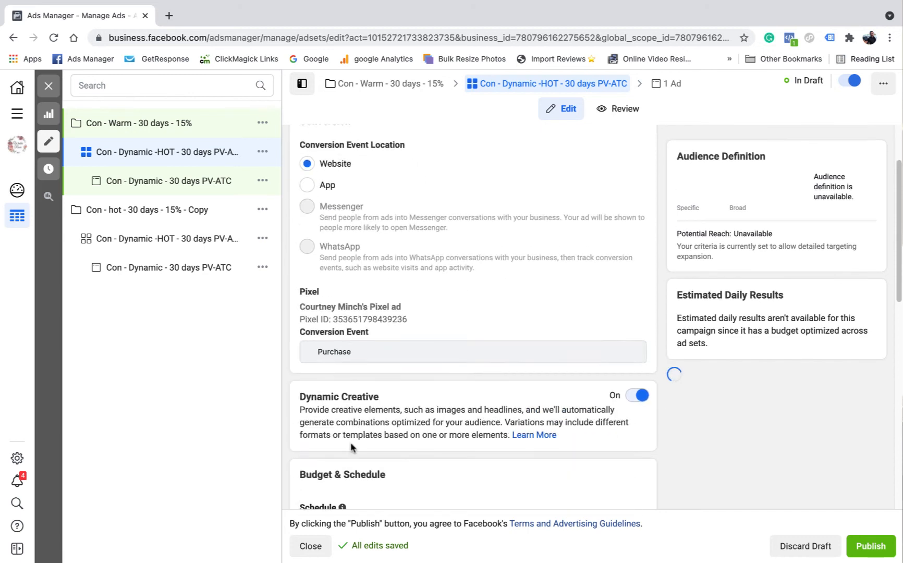
pyautogui.scroll(3, 521, 287)
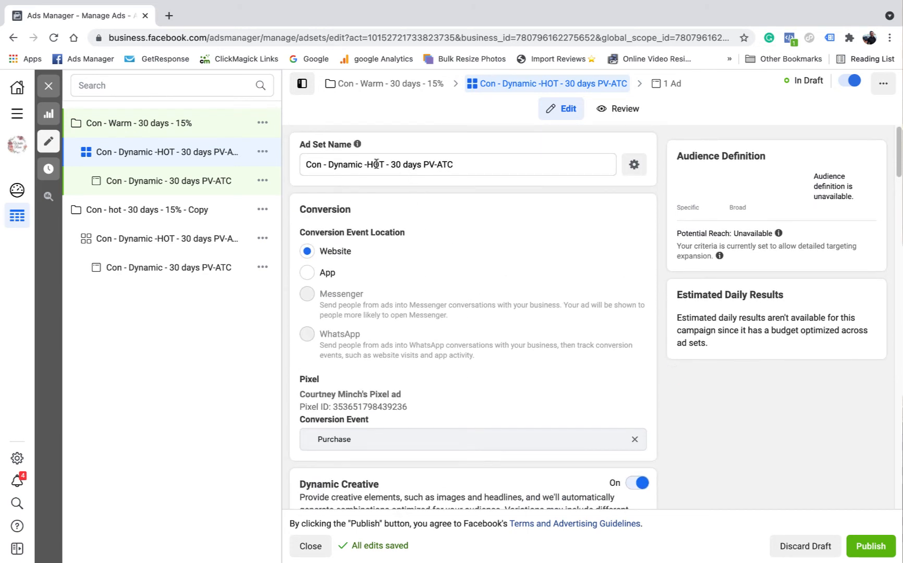
pyautogui.doubleClick(371, 162)
pyautogui.write('Warm')
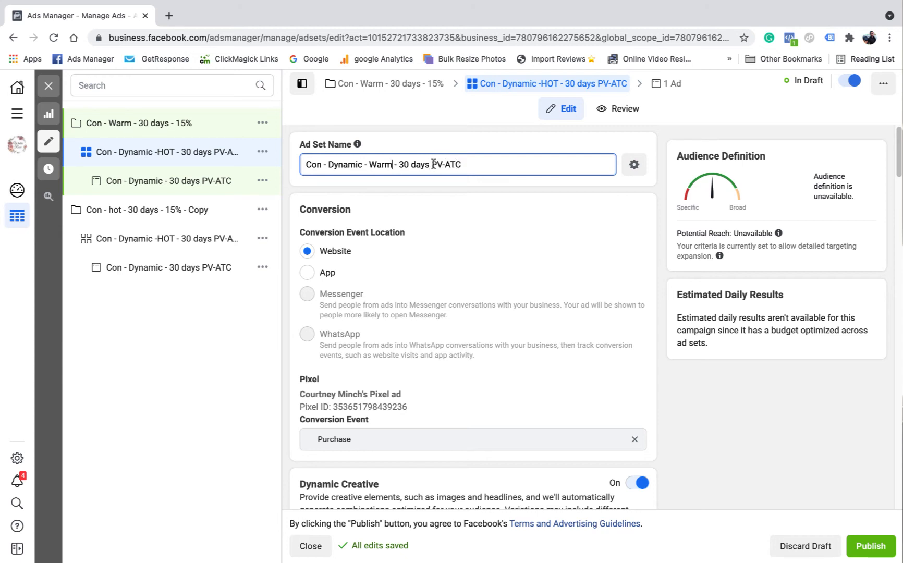
pyautogui.moveTo(472, 168); pyautogui.dragTo(435, 164)
pyautogui.press('BackSpace')
pyautogui.click(503, 254)
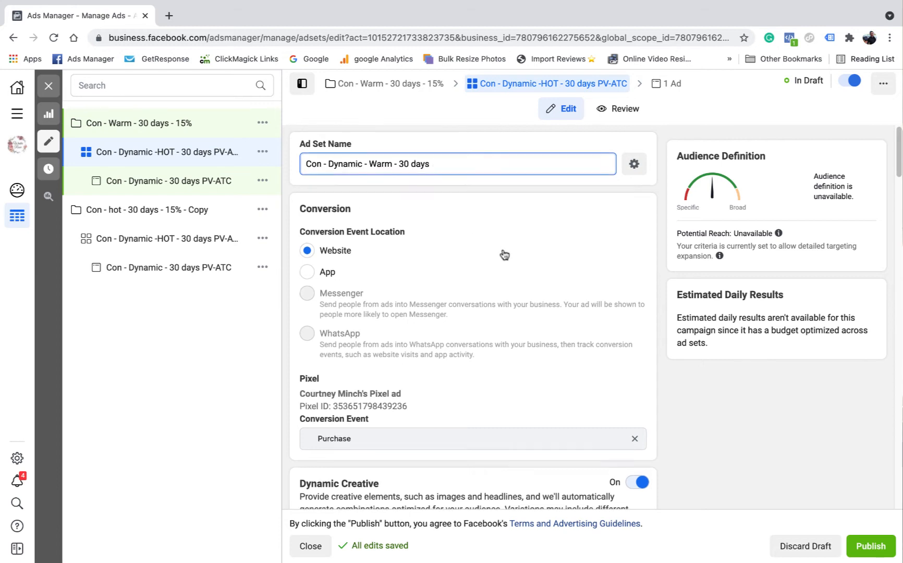
# Remove the website audiences CA - ATC 30 11/5, CA - int check 30 21/5 and CA - PV 30 8/5 from the ad set's included audiences
pyautogui.scroll(-6, 504, 252)
pyautogui.scroll(-2, 505, 250)
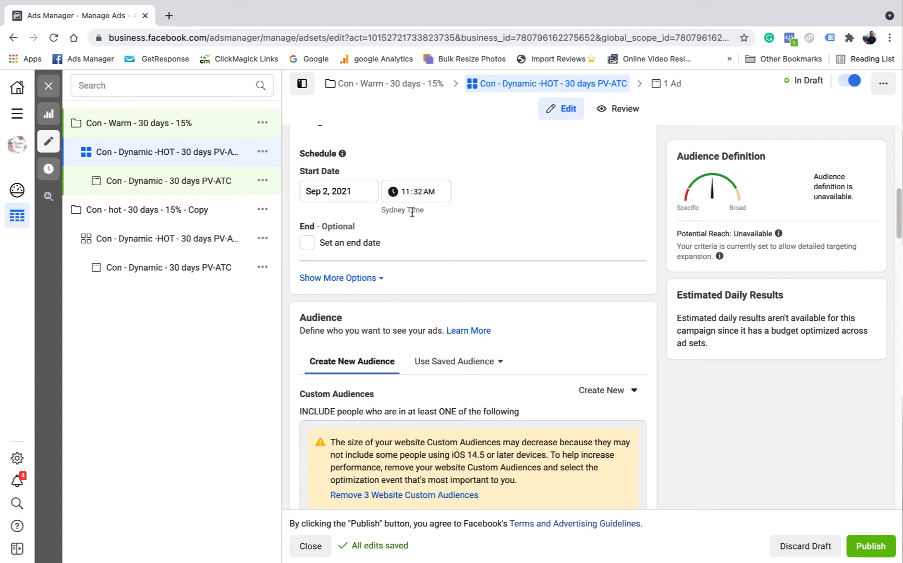
pyautogui.scroll(-2, 468, 236)
pyautogui.scroll(-4, 468, 239)
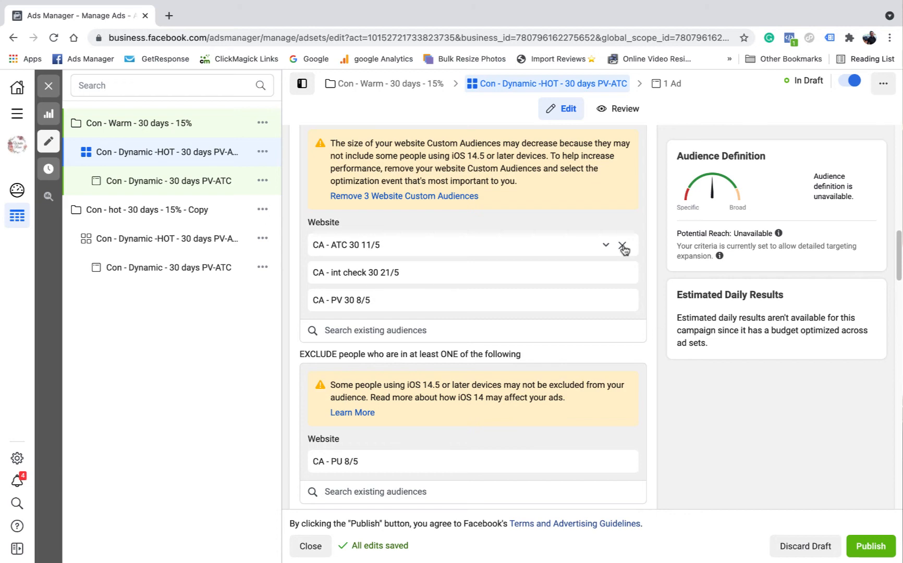
pyautogui.click(622, 245)
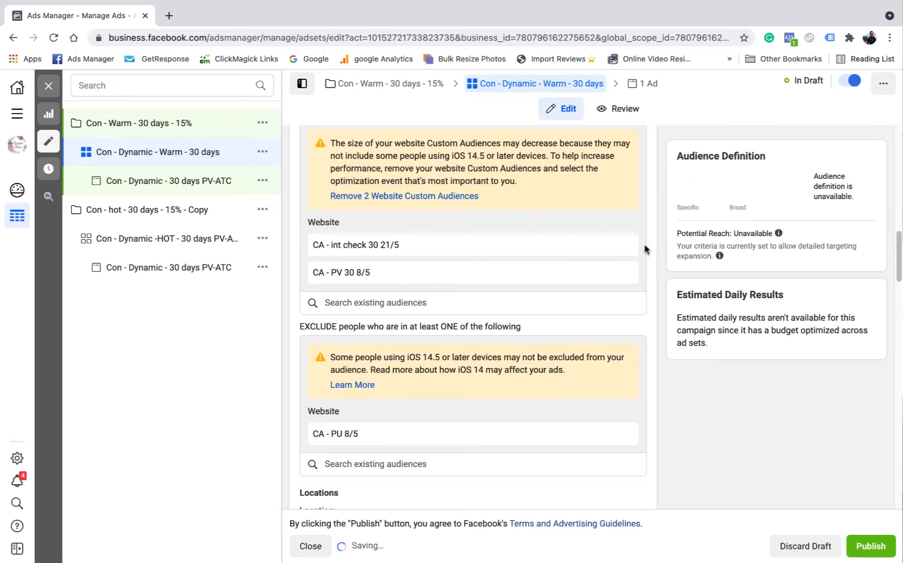
pyautogui.click(622, 245)
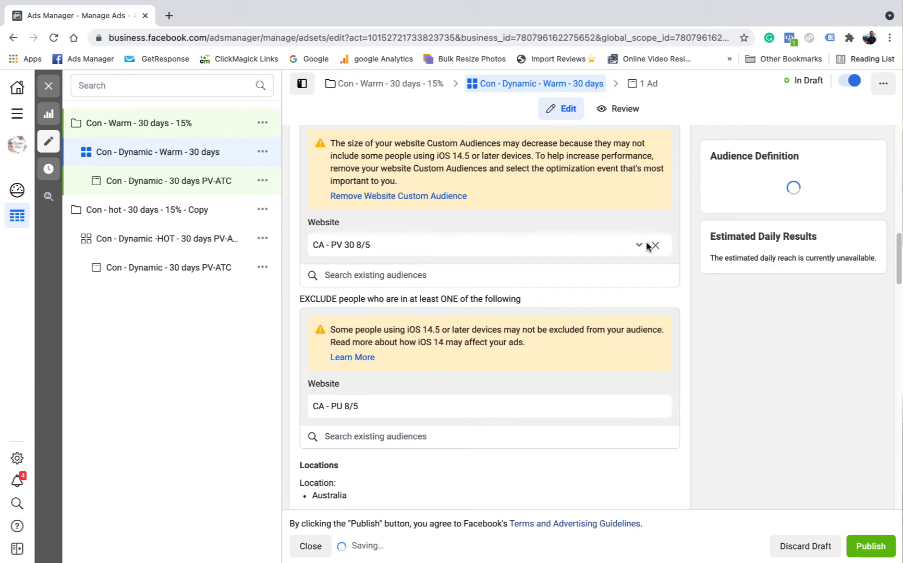
pyautogui.click(622, 246)
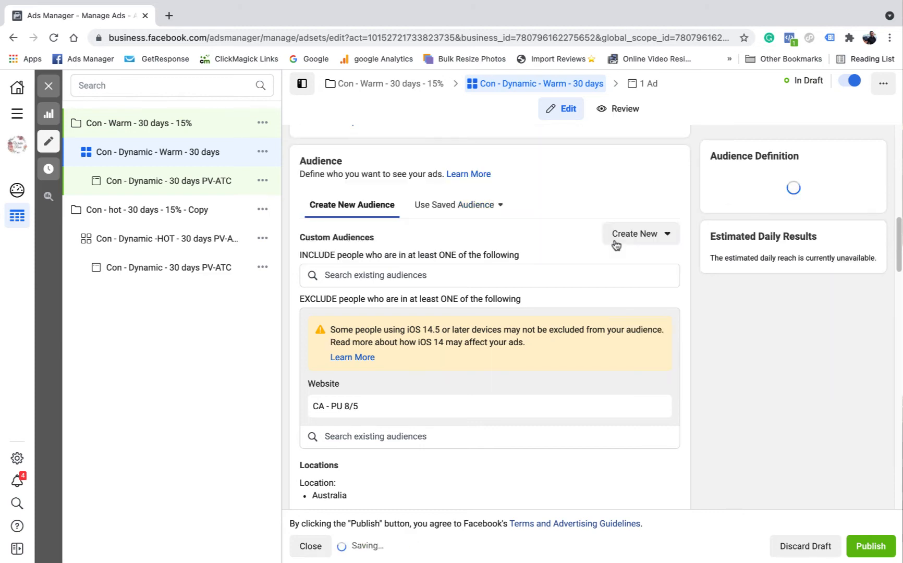
# Include the custom audiences CA - 30 days IG 2/9 and CA - 30 days FB 2/9 in the warm ad set
pyautogui.click(386, 275)
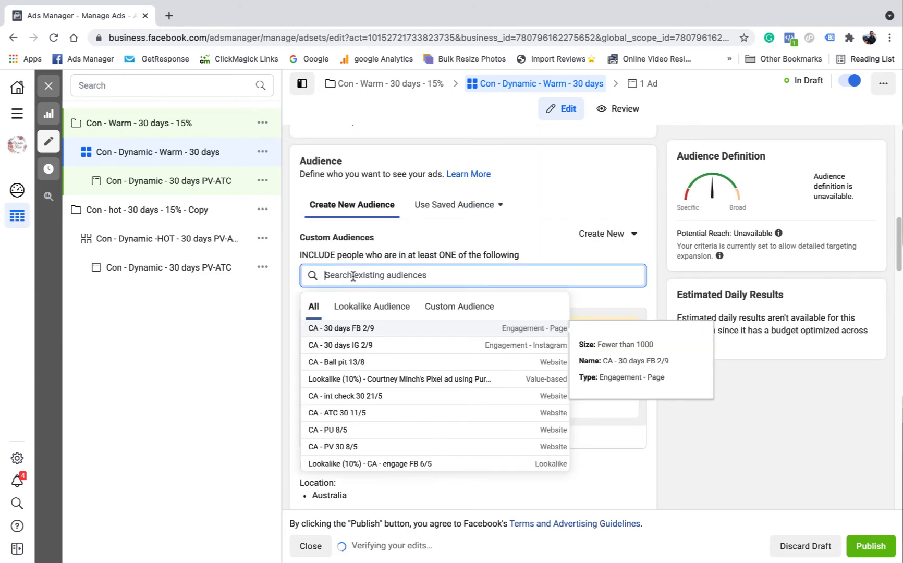
pyautogui.click(476, 310)
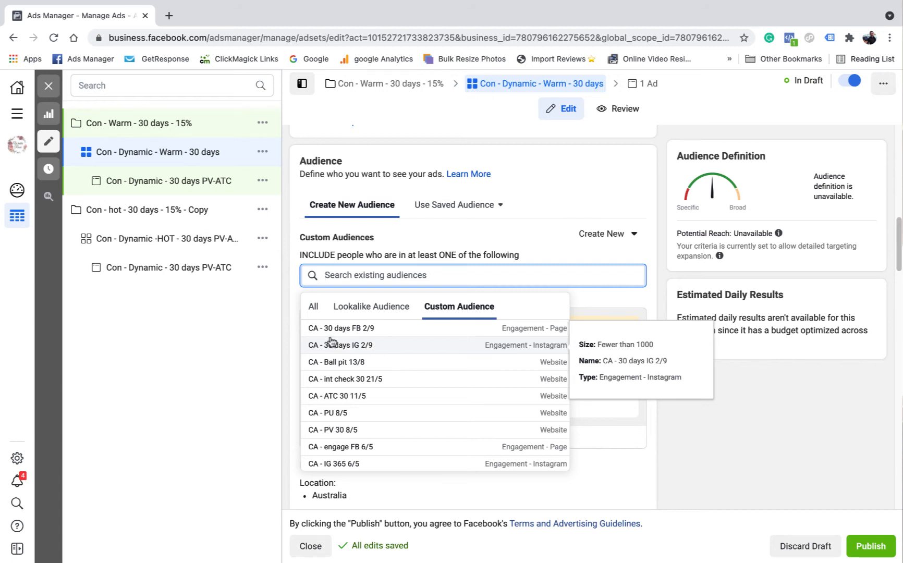
pyautogui.click(371, 347)
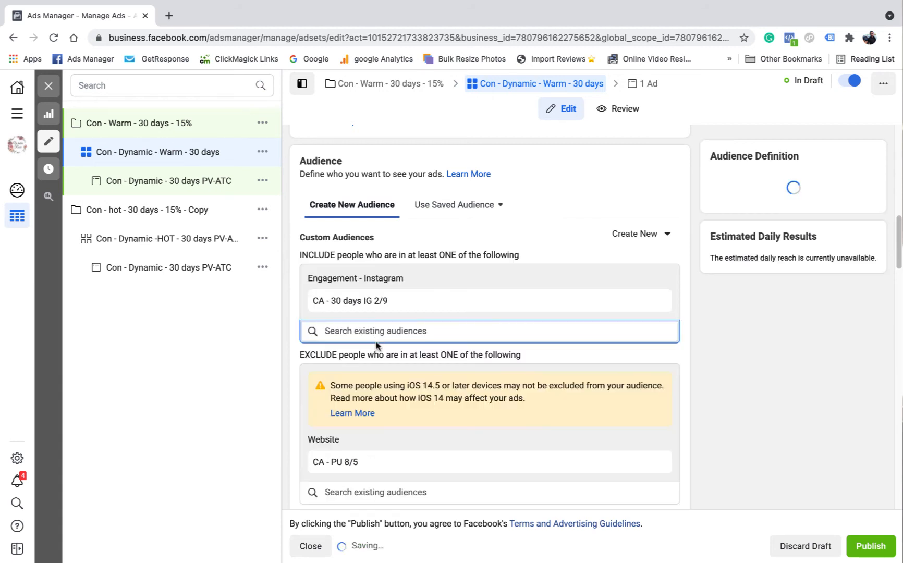
pyautogui.click(371, 384)
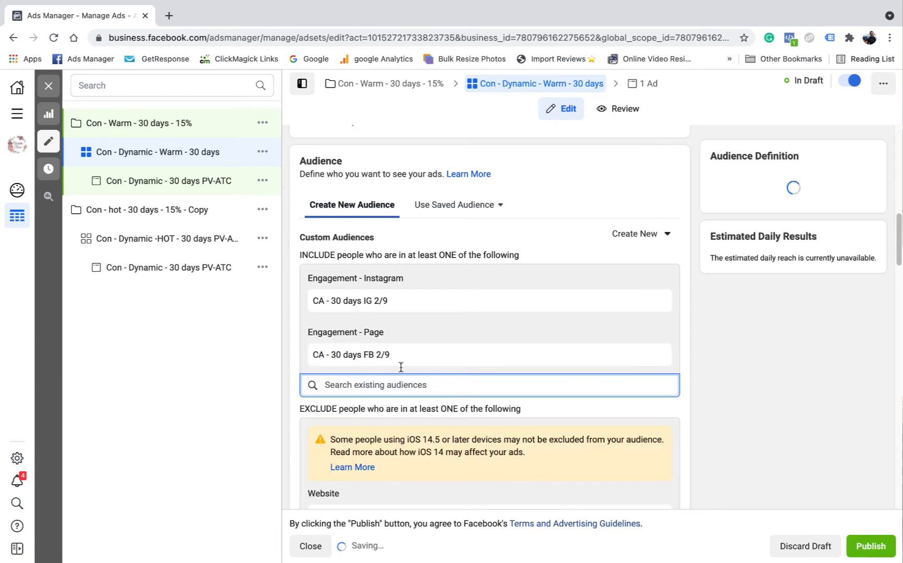
pyautogui.click(653, 281)
# Exclude the custom audiences CA - ATC 30 11/5 and CA - PV 30 8/5 from the warm ad set
pyautogui.scroll(-4, 637, 284)
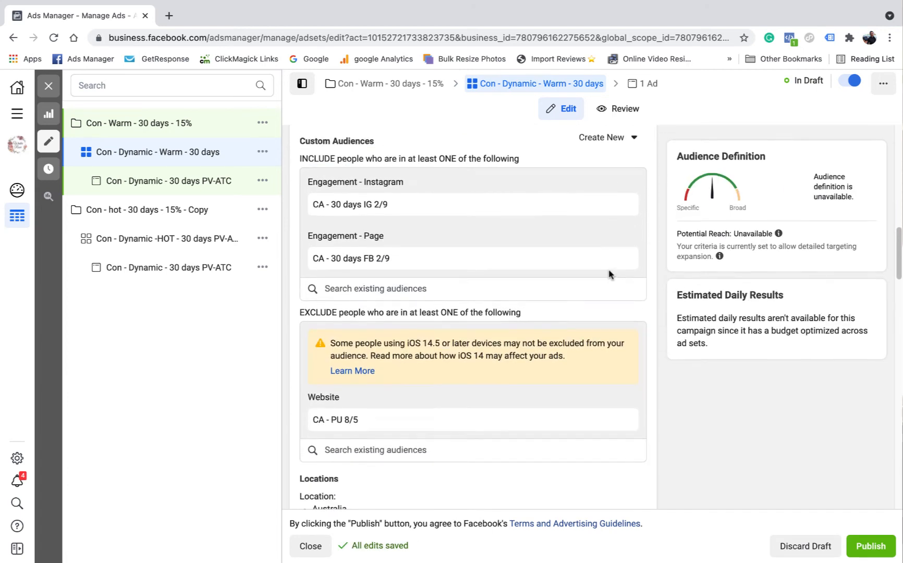
pyautogui.click(368, 361)
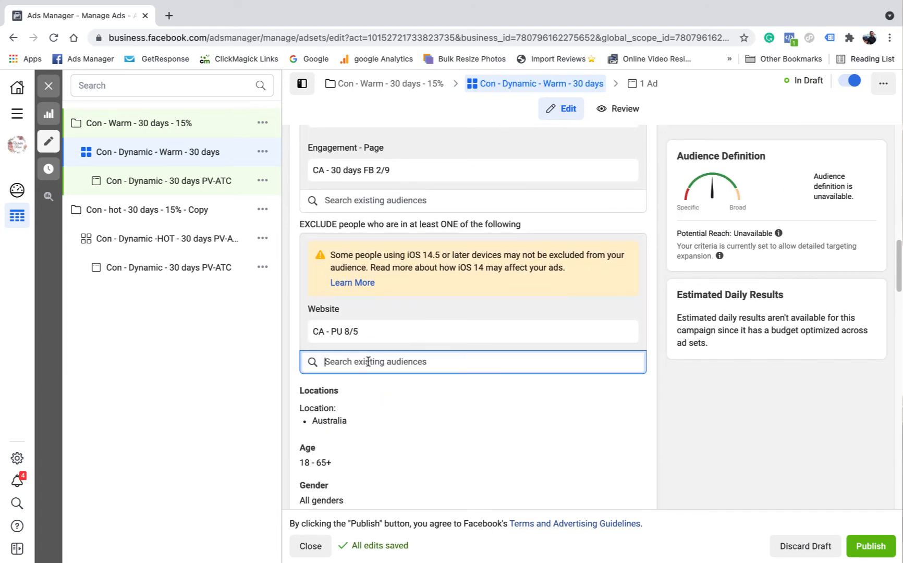
pyautogui.click(454, 394)
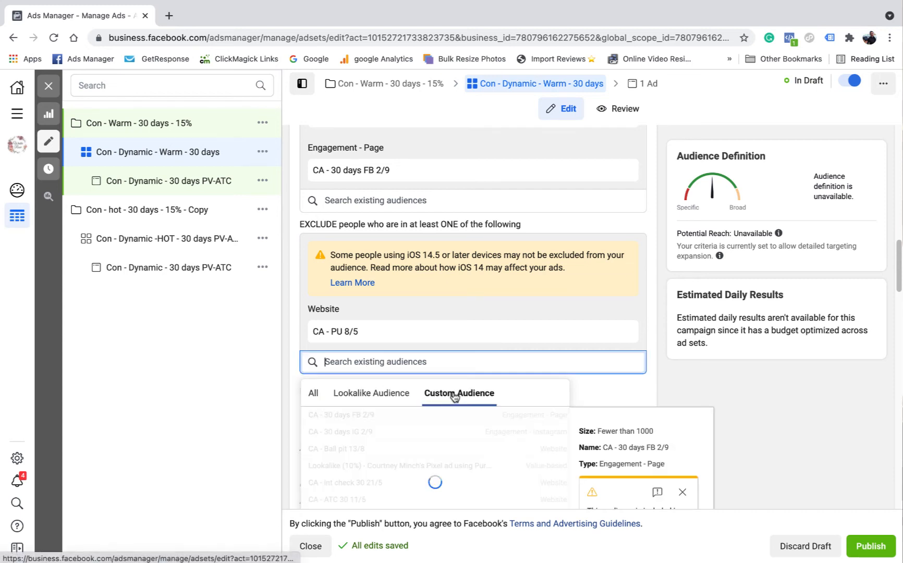
pyautogui.scroll(-2, 658, 309)
pyautogui.scroll(-2, 658, 309)
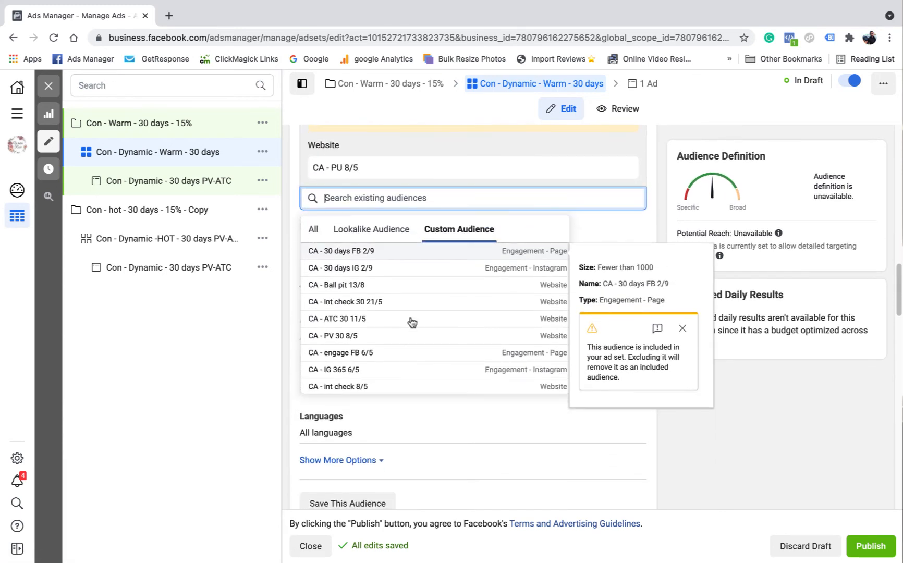
pyautogui.click(349, 318)
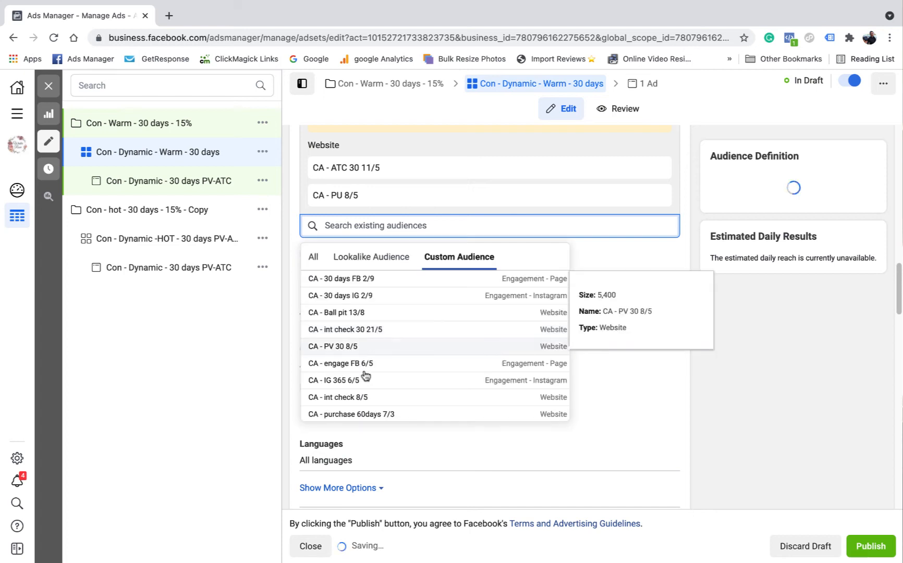
pyautogui.click(360, 346)
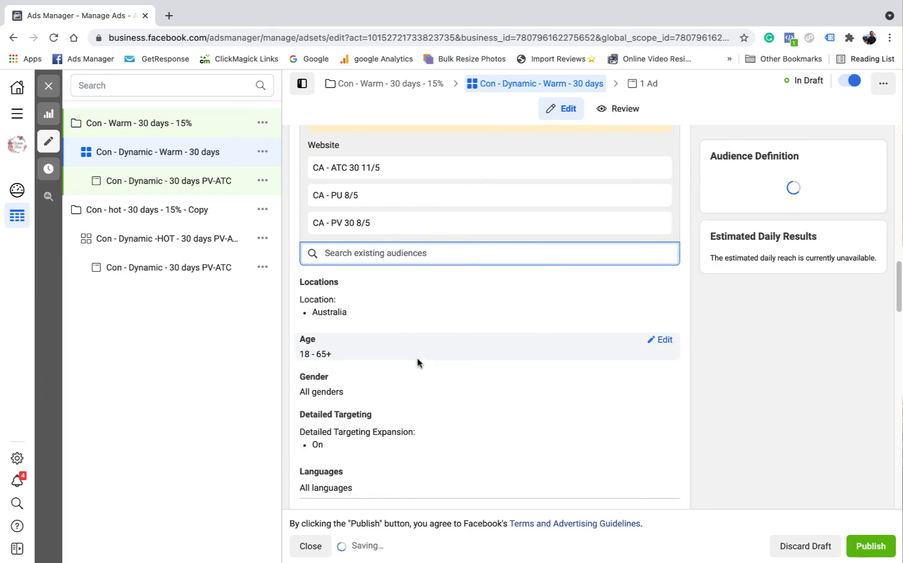
# Add the website audience CA - VC 12/1 to the warm ad set's exclusions
pyautogui.scroll(-1, 399, 370)
pyautogui.scroll(-3, 399, 370)
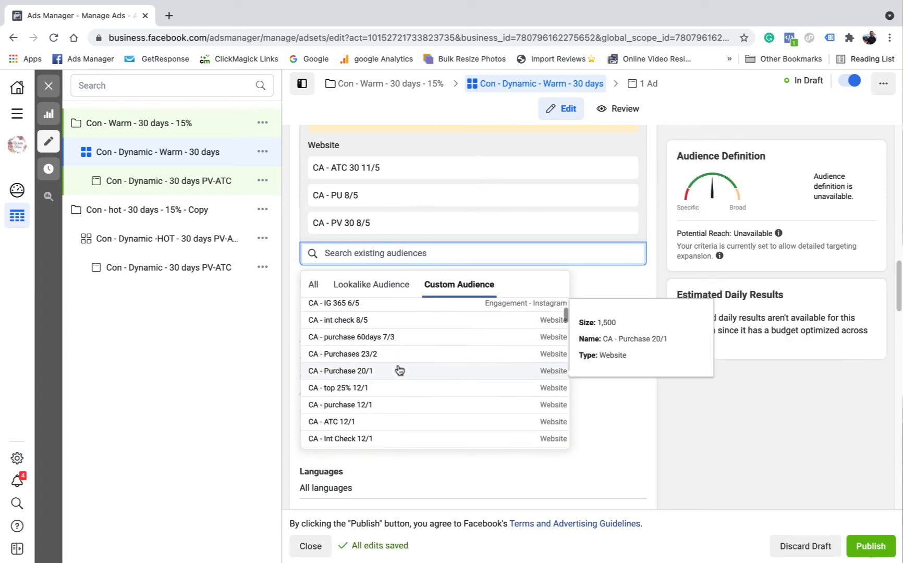
pyautogui.scroll(-1, 363, 406)
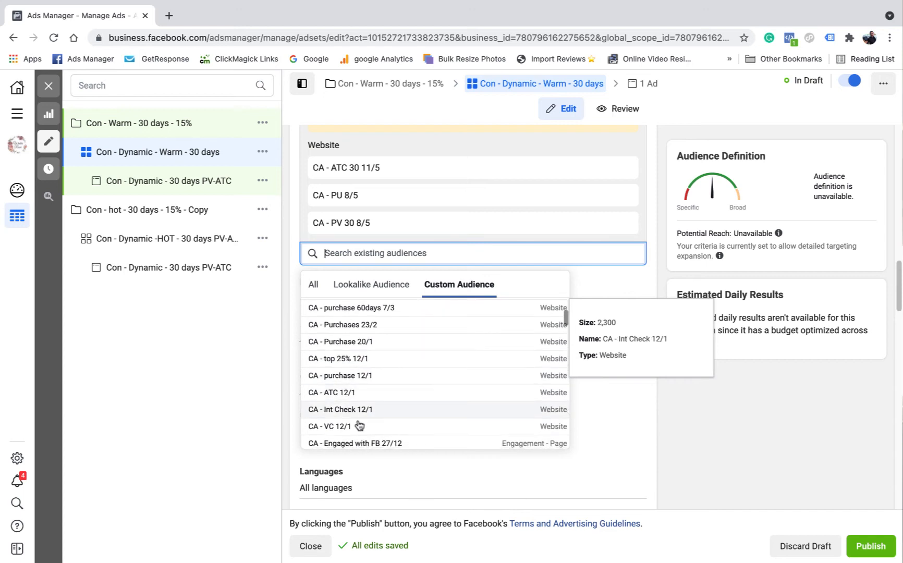
pyautogui.click(347, 428)
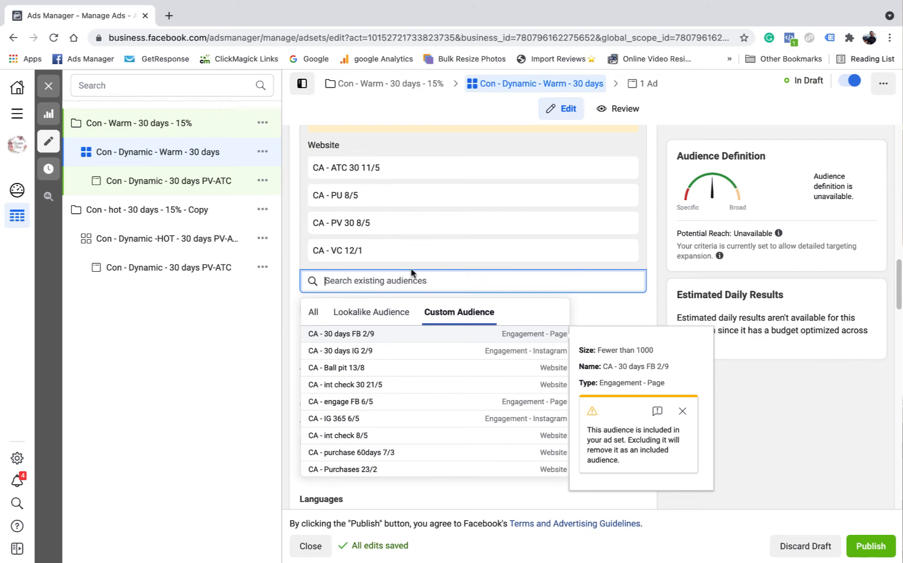
pyautogui.click(655, 241)
pyautogui.scroll(-1, 344, 354)
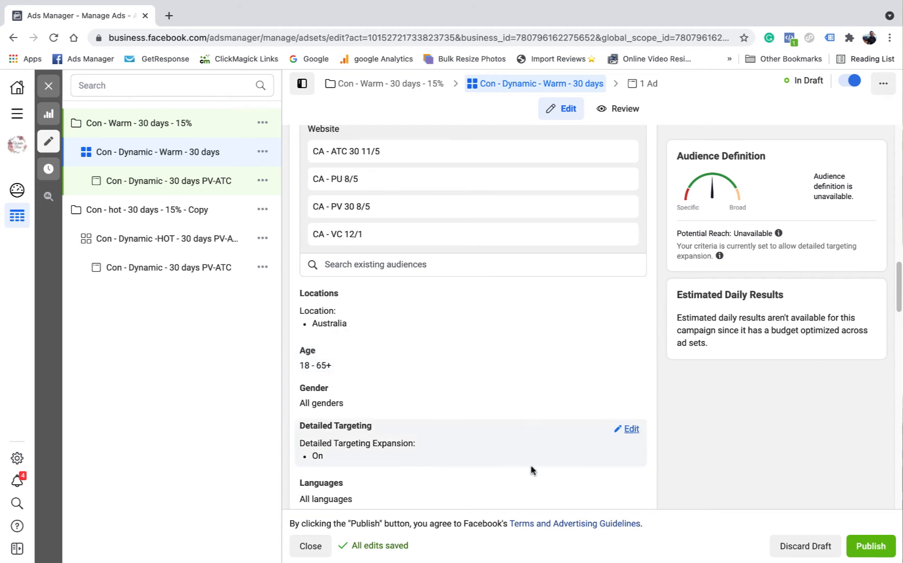
# Turn off Detailed Targeting Expansion in the warm ad set's audience settings
pyautogui.click(570, 457)
pyautogui.scroll(-1, 355, 490)
pyautogui.click(307, 502)
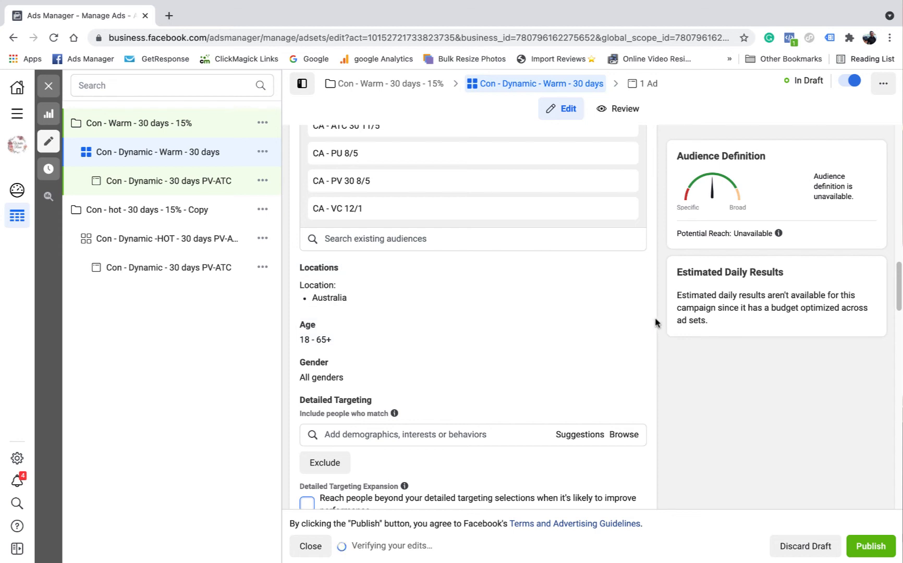
# Switch the warm ad set's placements from manual to Automatic Placements
pyautogui.scroll(-5, 469, 271)
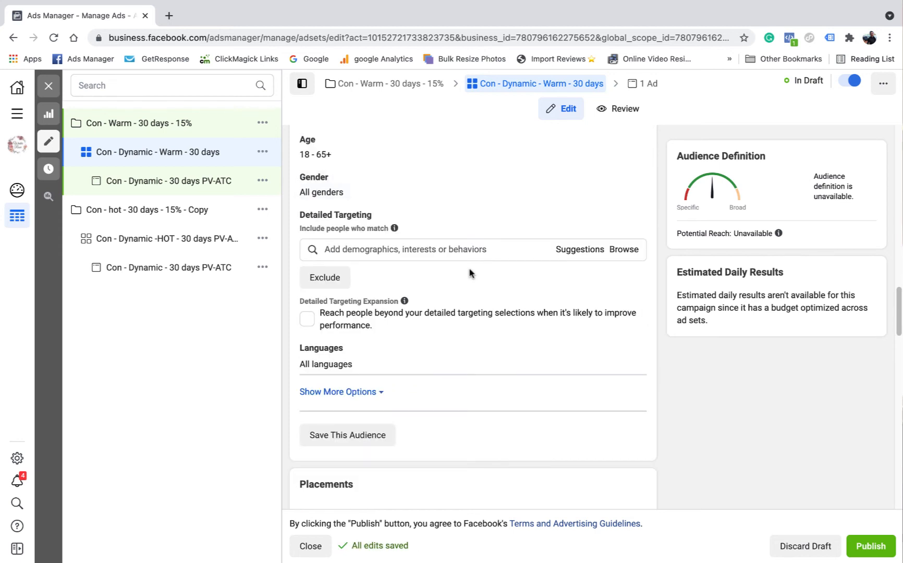
pyautogui.scroll(-2, 472, 268)
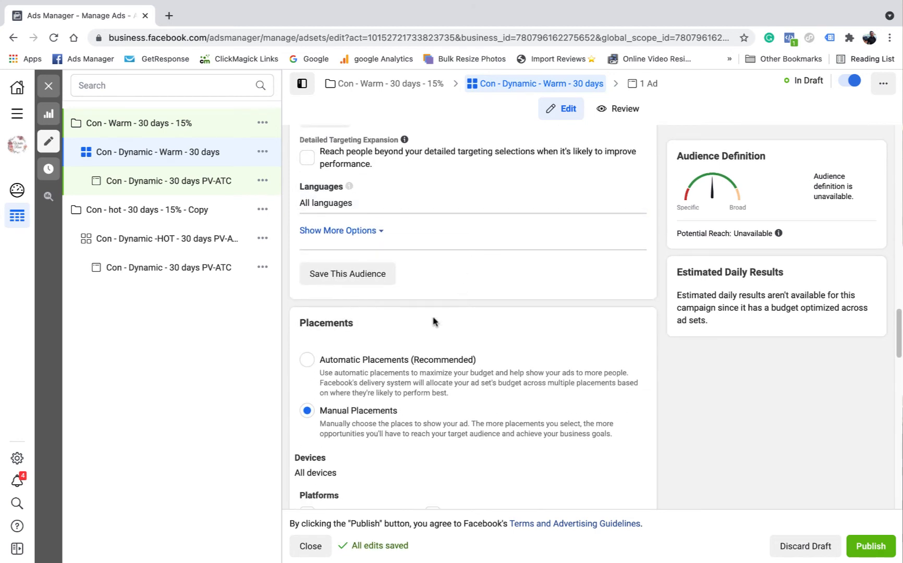
pyautogui.click(308, 359)
pyautogui.scroll(-3, 540, 319)
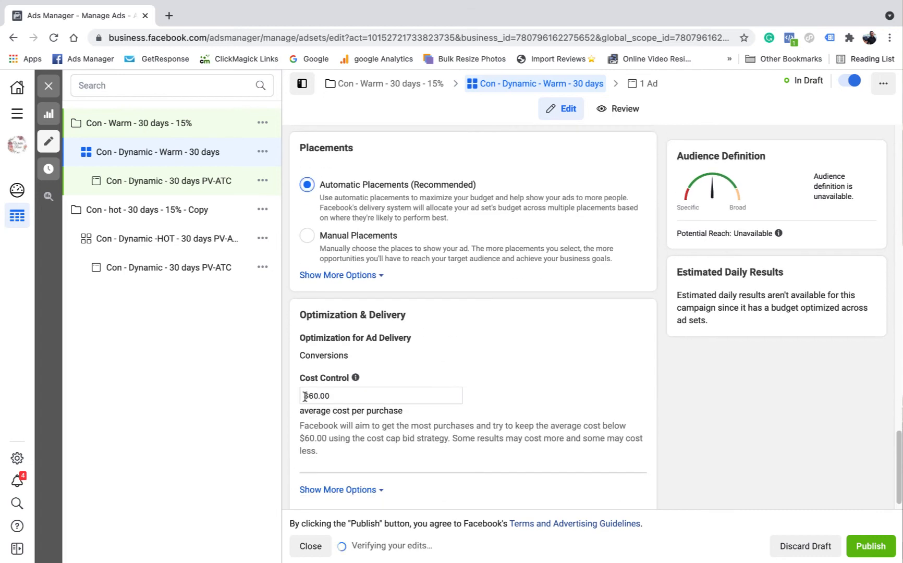
# Review the warm ad set's cost control, included and excluded custom audiences, detailed targeting and placements
pyautogui.scroll(-1, 409, 391)
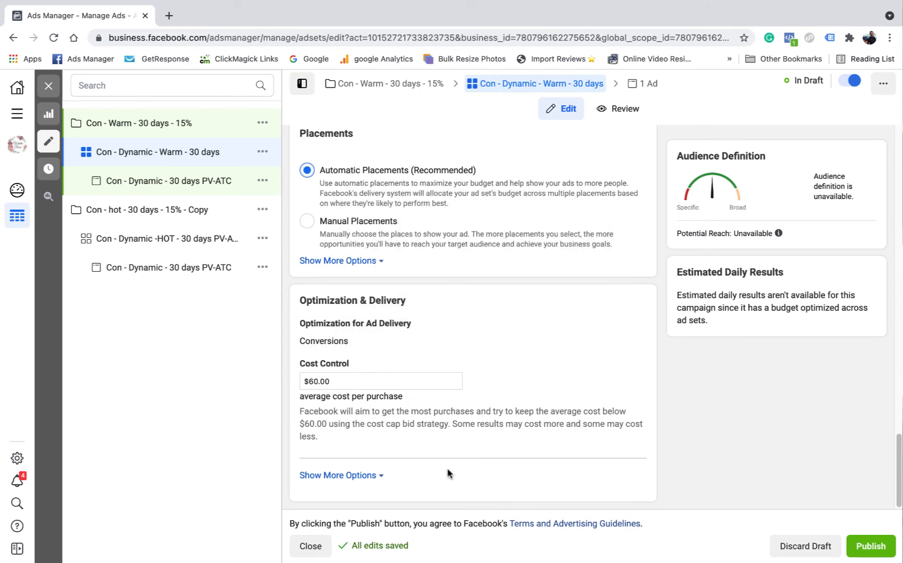
pyautogui.scroll(12, 447, 474)
pyautogui.scroll(5, 494, 344)
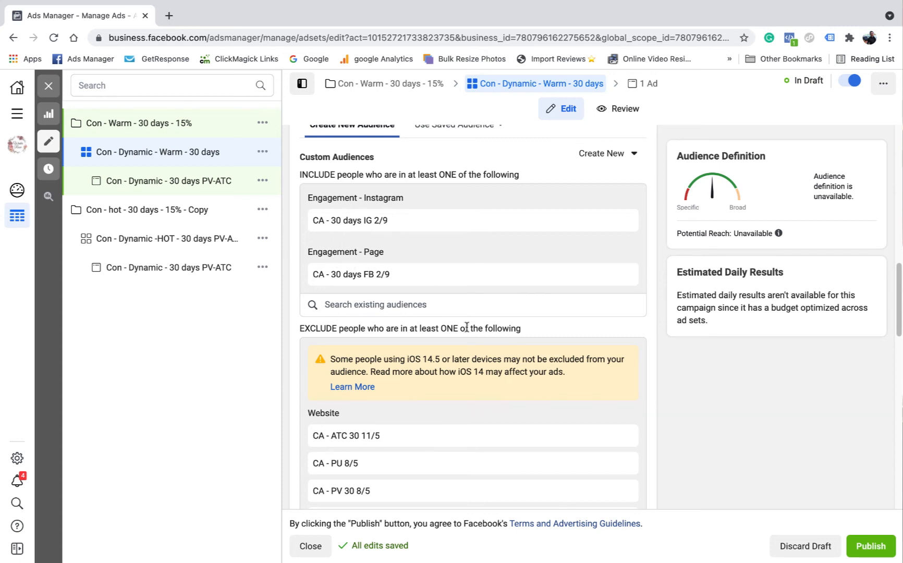
pyautogui.scroll(-2, 467, 327)
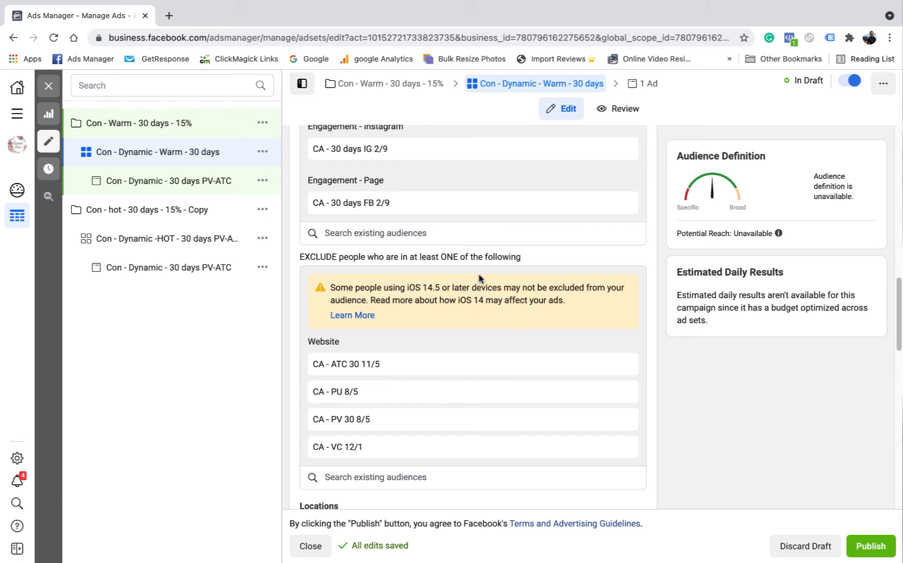
pyautogui.scroll(-1, 527, 293)
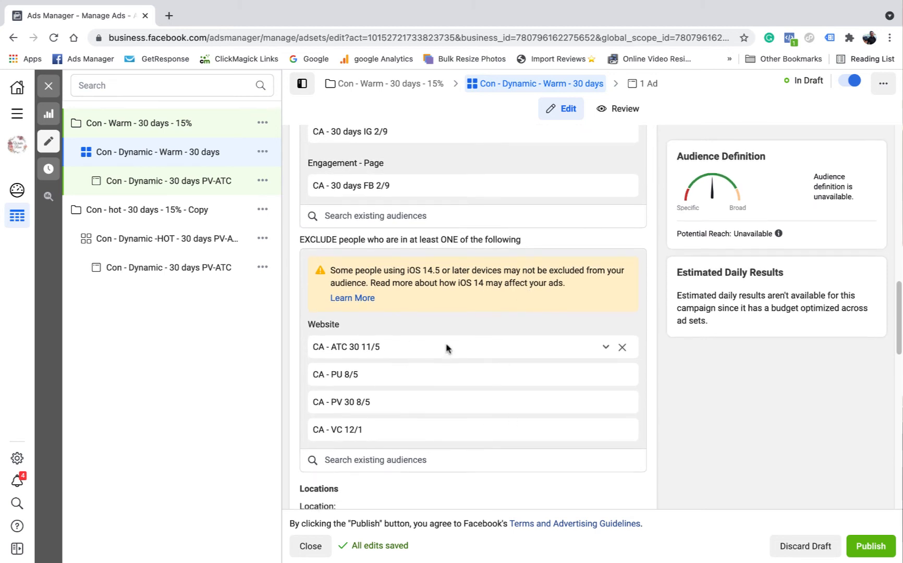
pyautogui.scroll(-3, 445, 353)
pyautogui.scroll(-5, 380, 397)
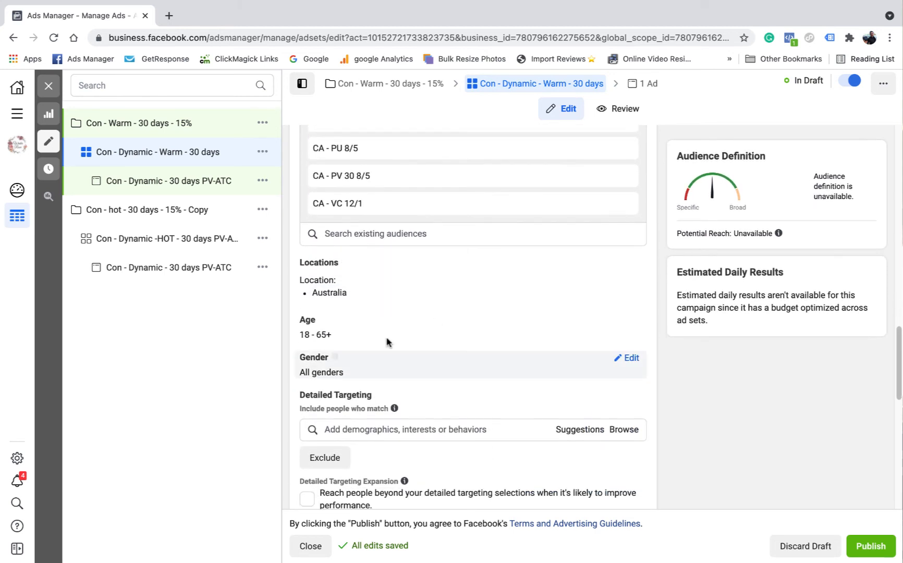
pyautogui.scroll(-2, 406, 385)
pyautogui.scroll(-4, 396, 396)
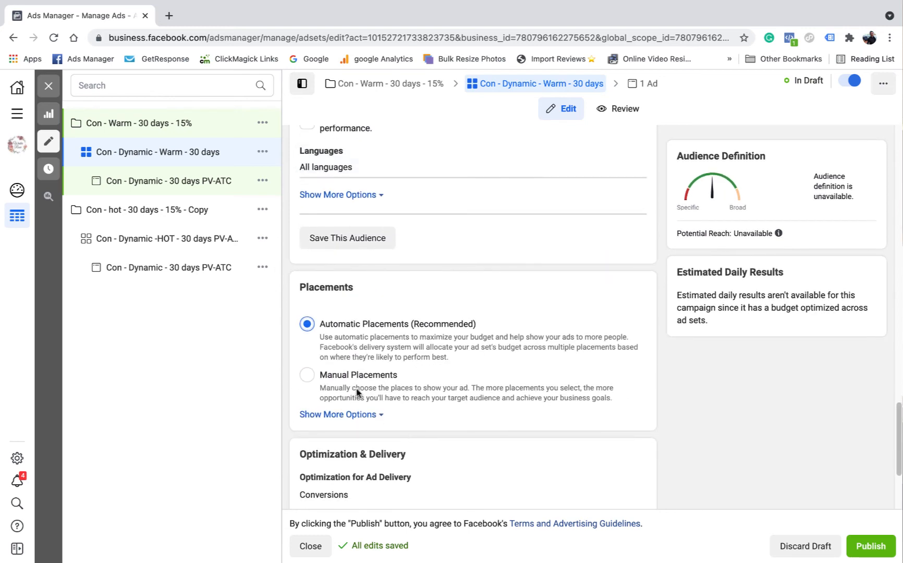
pyautogui.scroll(5, 437, 389)
# Rename the ad in the warm ad set as Con - Dynamic - 30 days - Warm
pyautogui.click(652, 85)
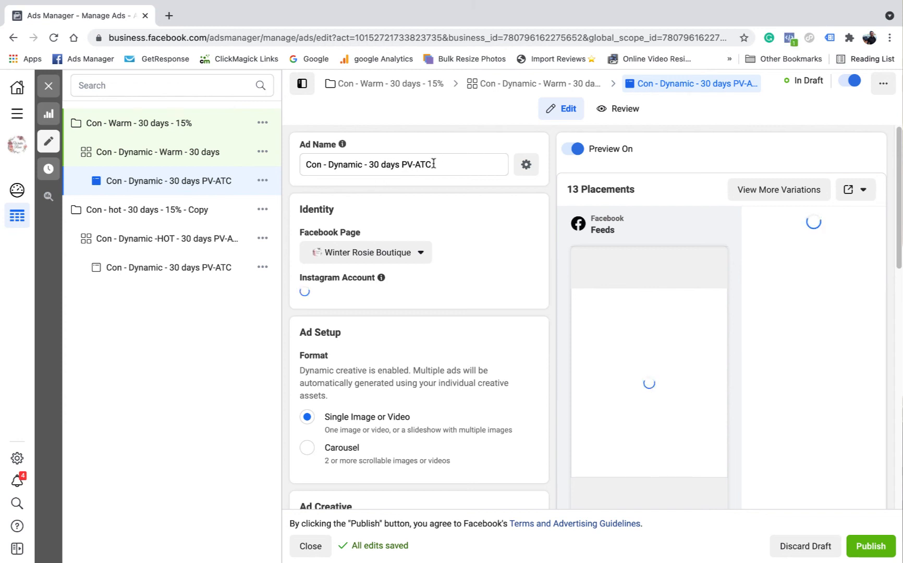
pyautogui.moveTo(402, 162); pyautogui.dragTo(479, 182)
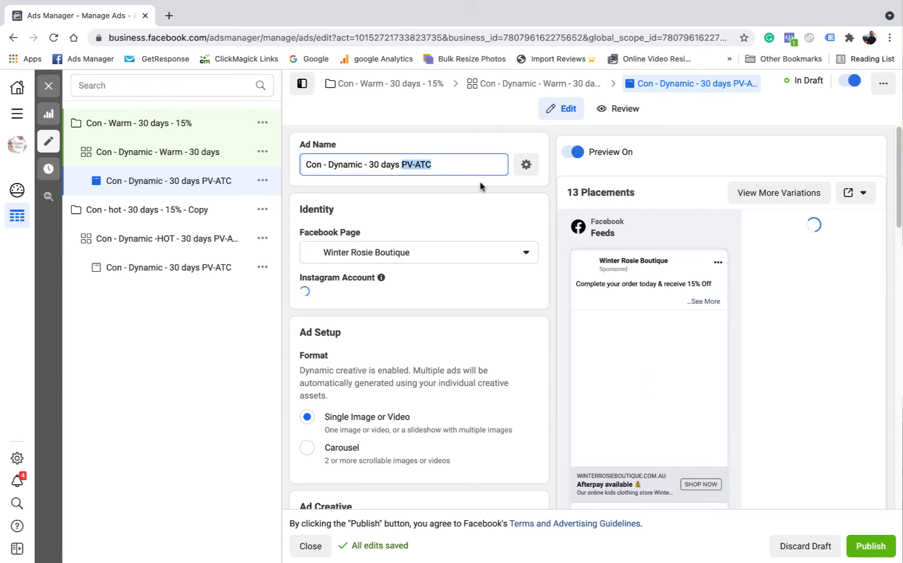
pyautogui.write('War')
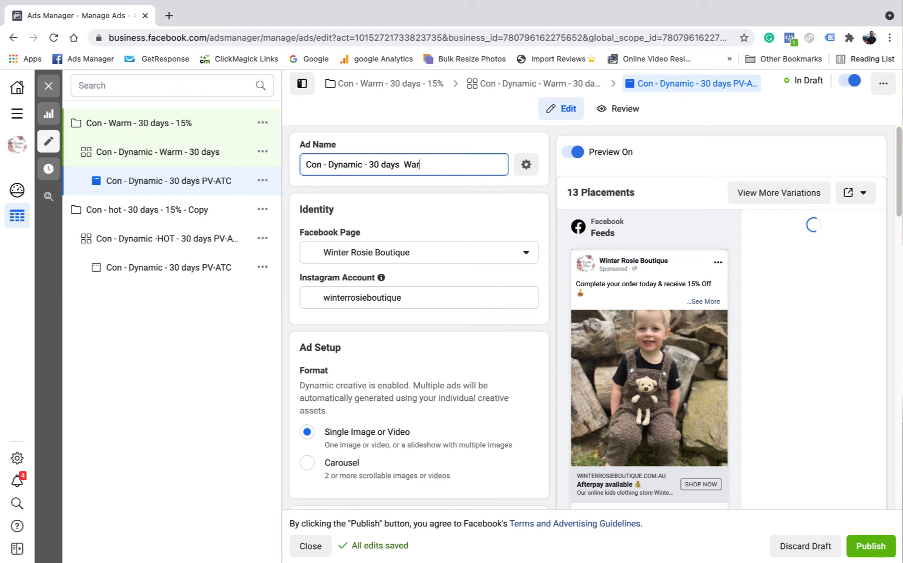
pyautogui.write('m')
pyautogui.click(406, 164)
pyautogui.write('-')
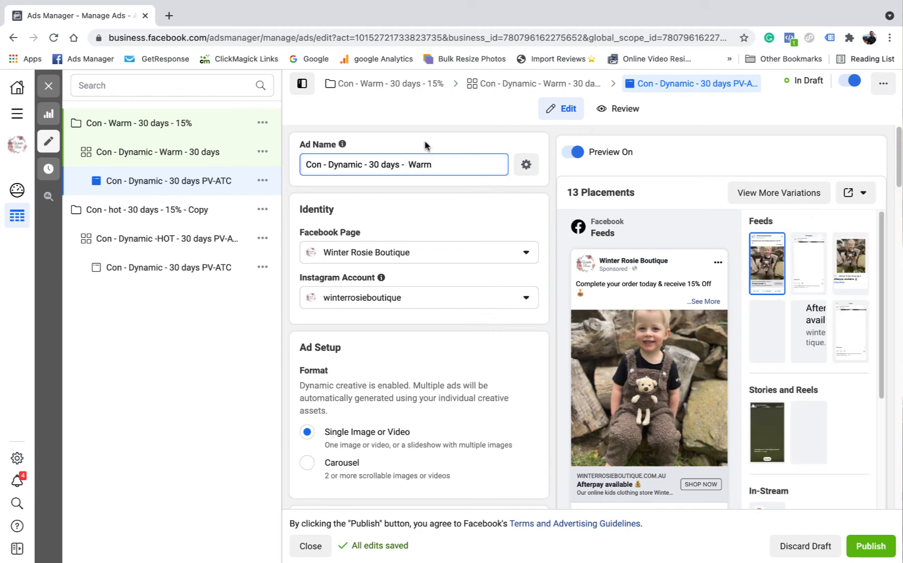
pyautogui.click(459, 234)
# Examine the warm ad's identity, format and creative images, checking which media carry over from the duplicated ad
pyautogui.scroll(-2, 459, 240)
pyautogui.scroll(-7, 415, 243)
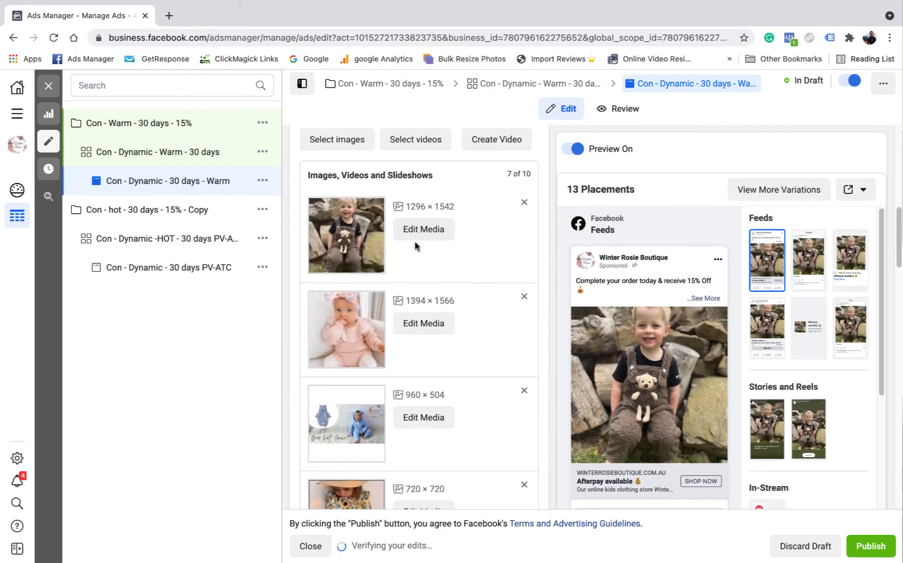
pyautogui.scroll(-9, 417, 251)
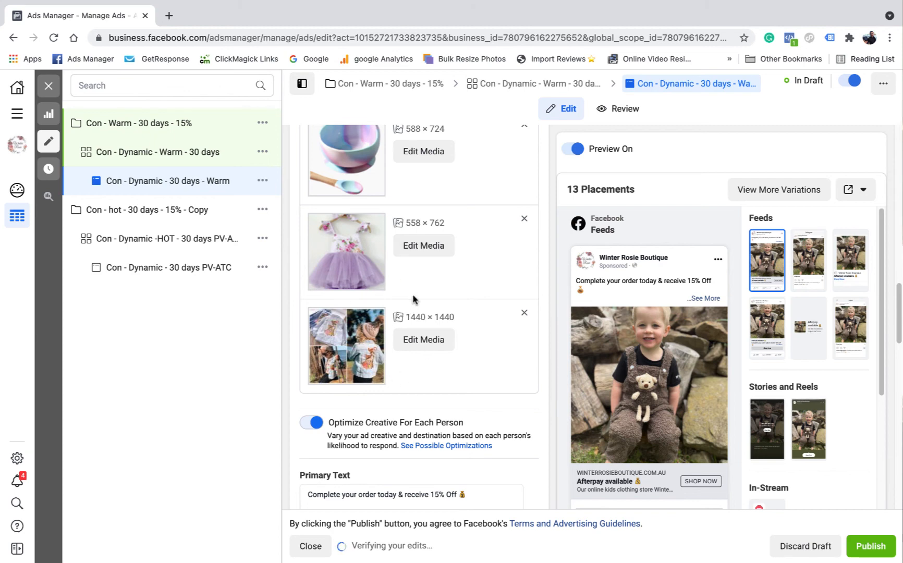
pyautogui.scroll(-10, 413, 261)
pyautogui.scroll(7, 459, 292)
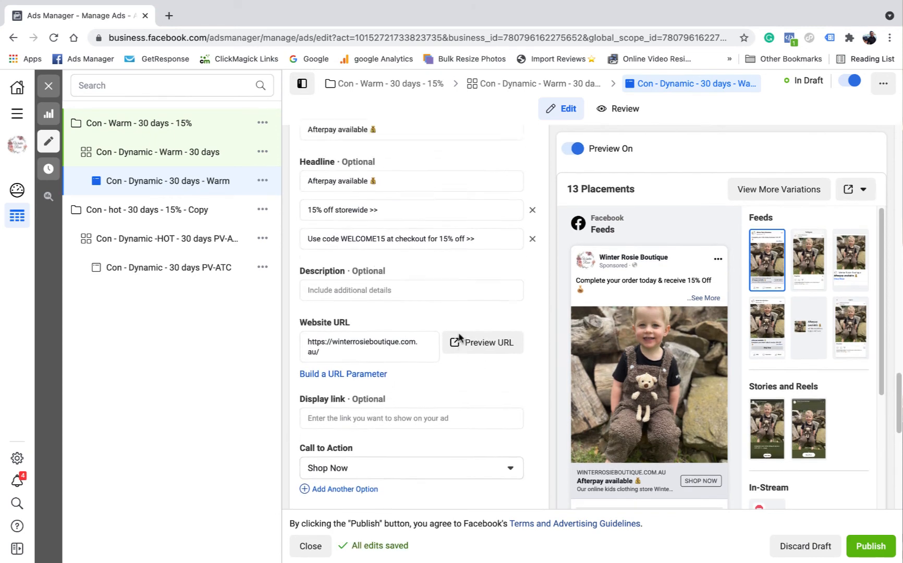
pyautogui.scroll(12, 465, 279)
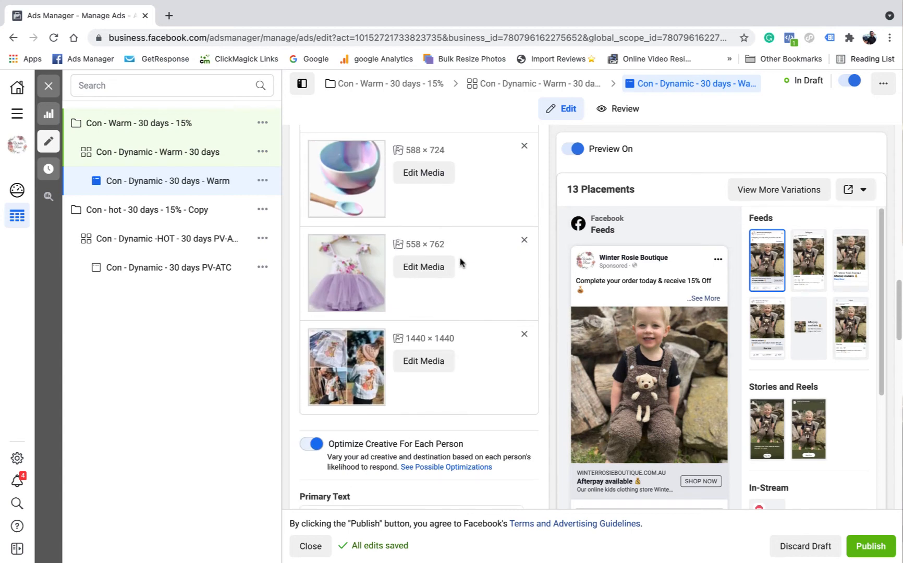
pyautogui.scroll(2, 458, 256)
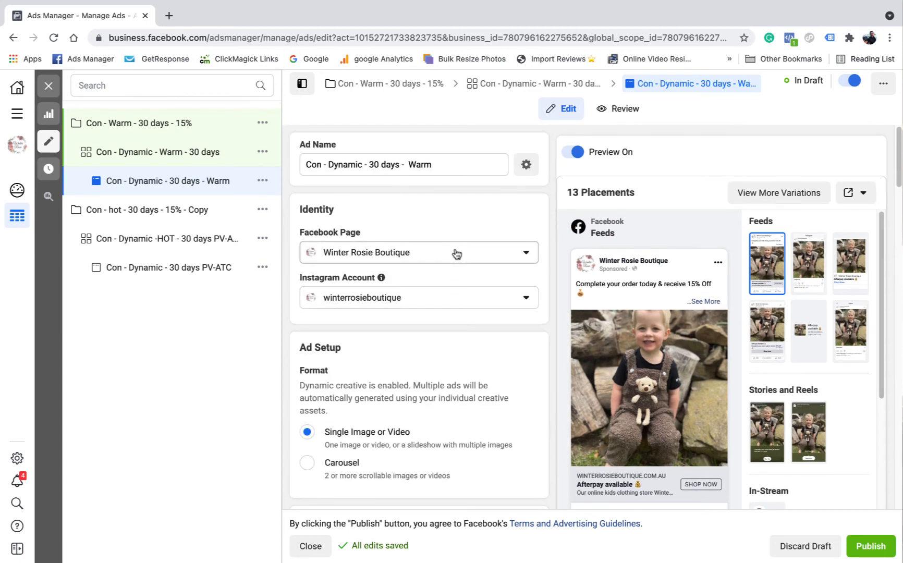
pyautogui.scroll(-10, 464, 274)
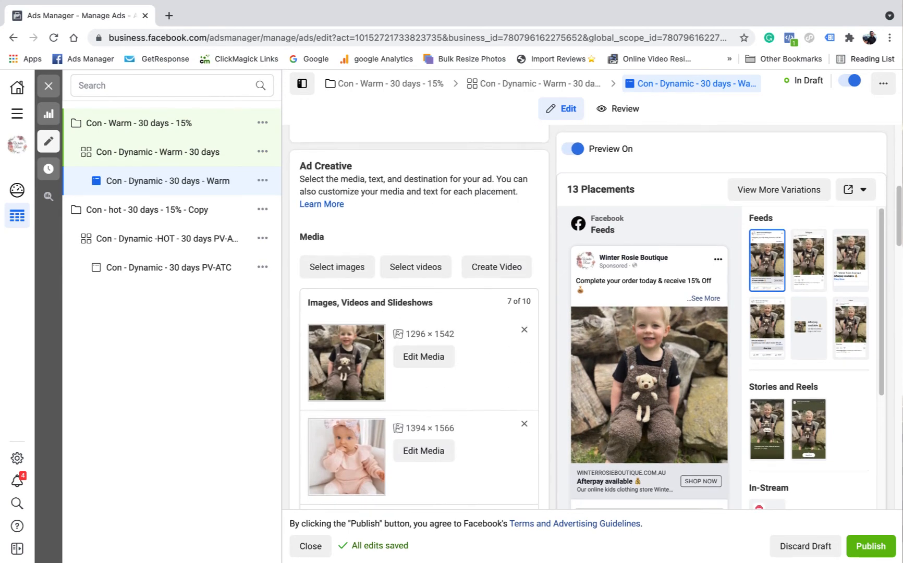
pyautogui.scroll(-2, 412, 328)
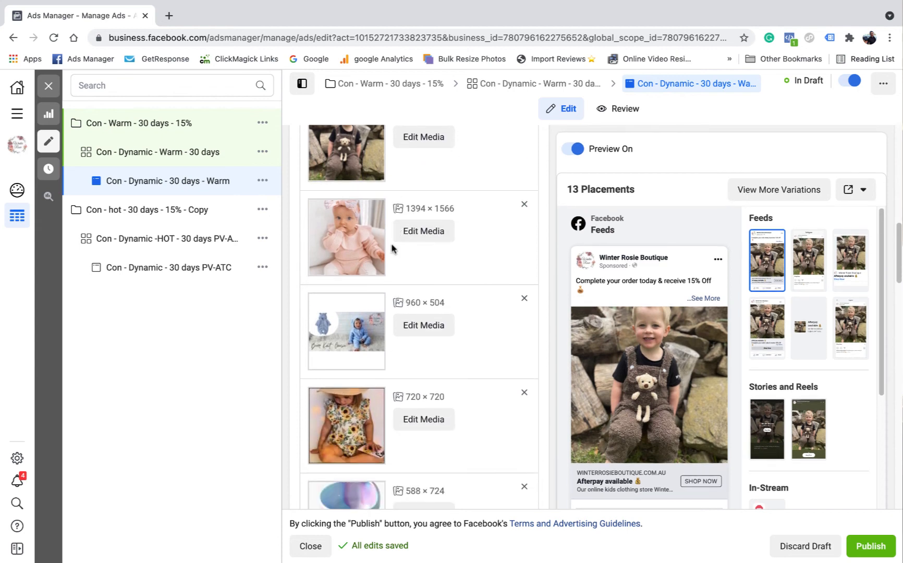
pyautogui.scroll(-5, 360, 271)
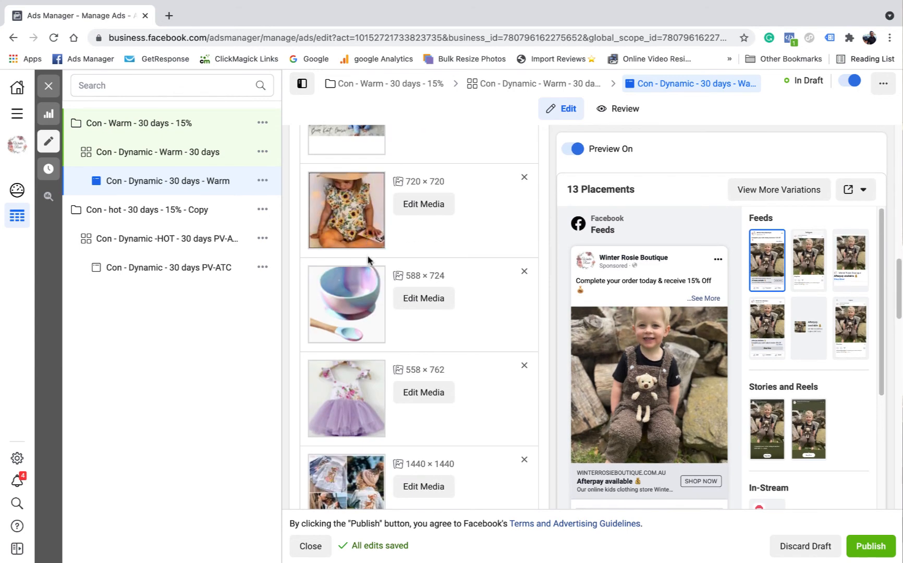
pyautogui.scroll(-8, 368, 259)
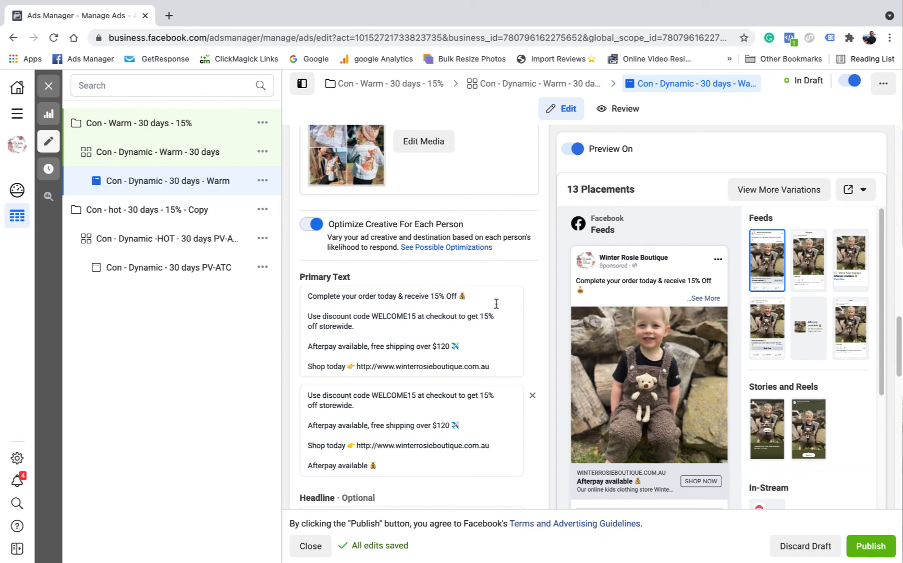
# Examine the warm ad's primary text variations, headlines, website URL, call to action, tracking and URL parameters
pyautogui.scroll(-1, 504, 313)
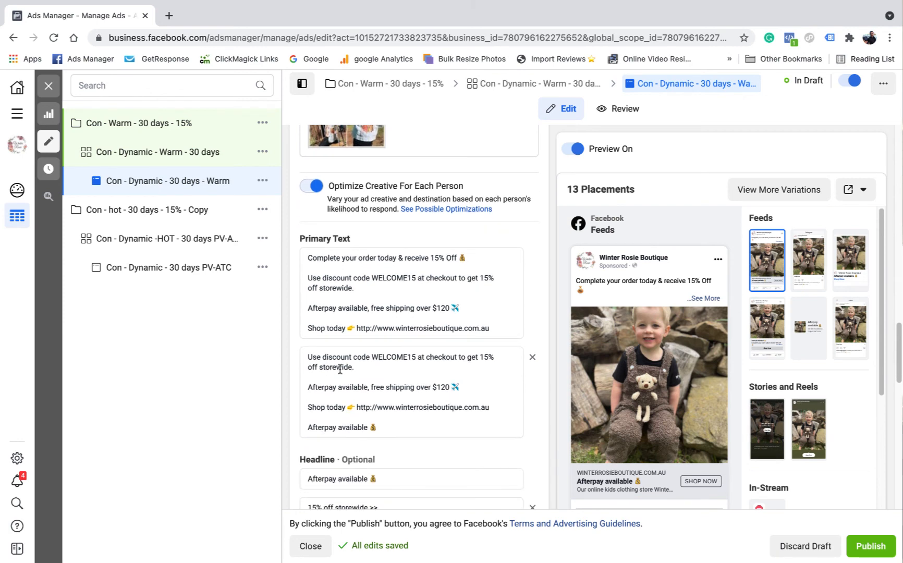
pyautogui.scroll(-1, 445, 336)
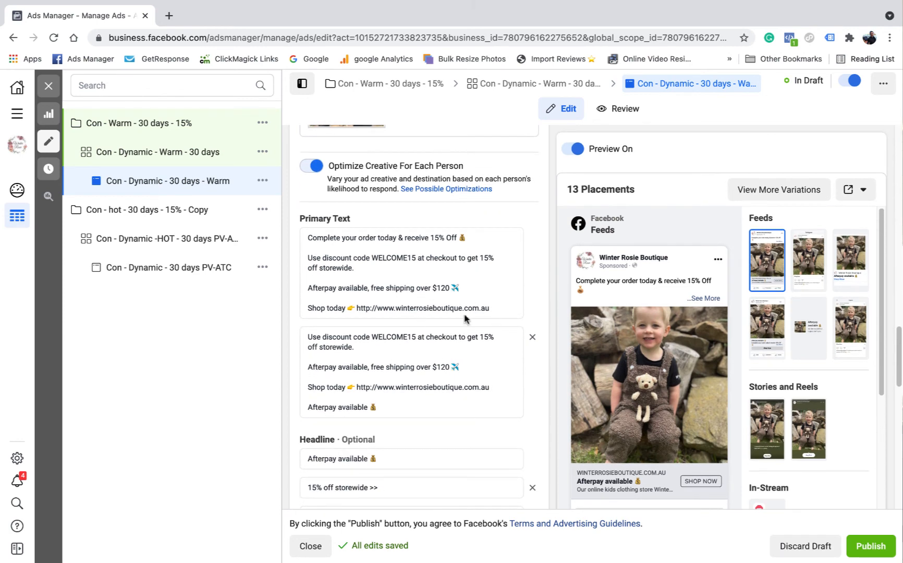
pyautogui.scroll(-6, 455, 310)
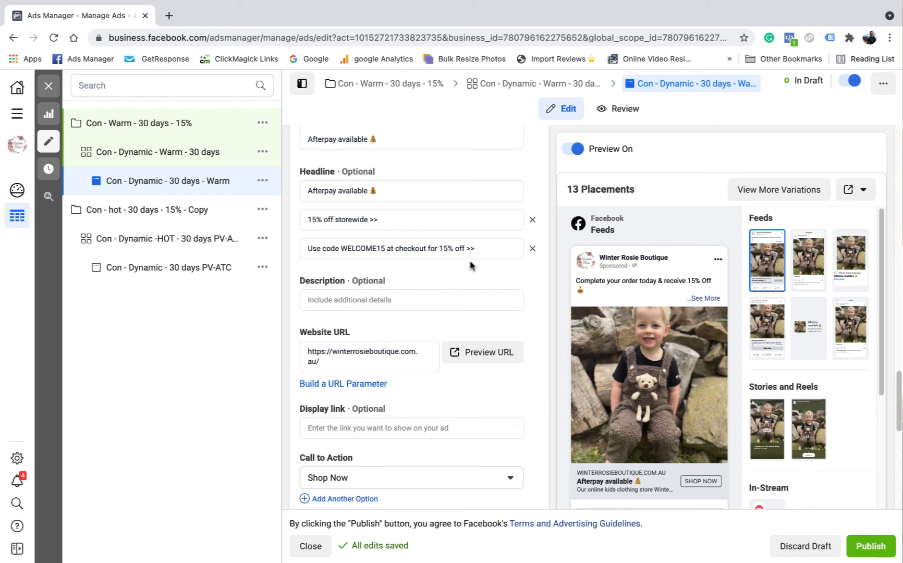
pyautogui.scroll(-1, 407, 268)
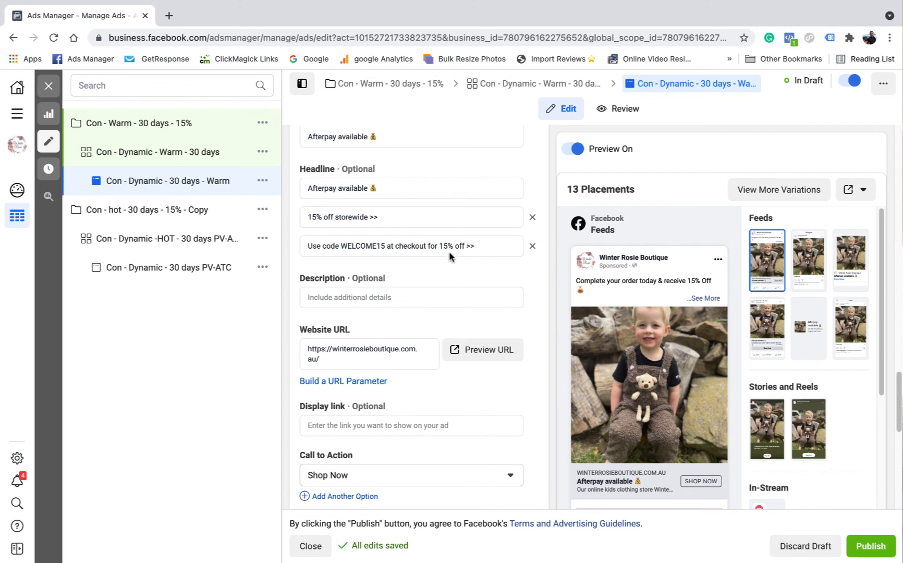
pyautogui.scroll(-2, 441, 243)
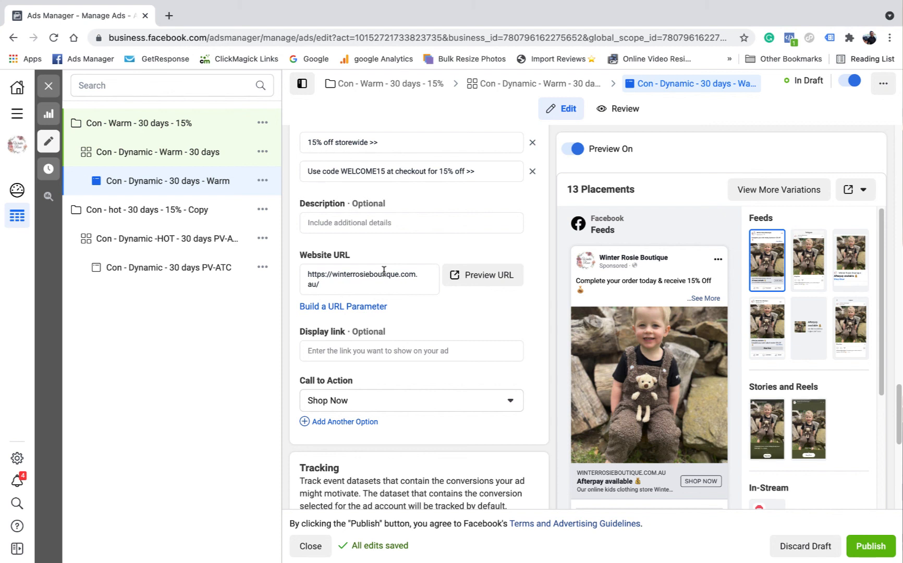
pyautogui.scroll(3, 396, 269)
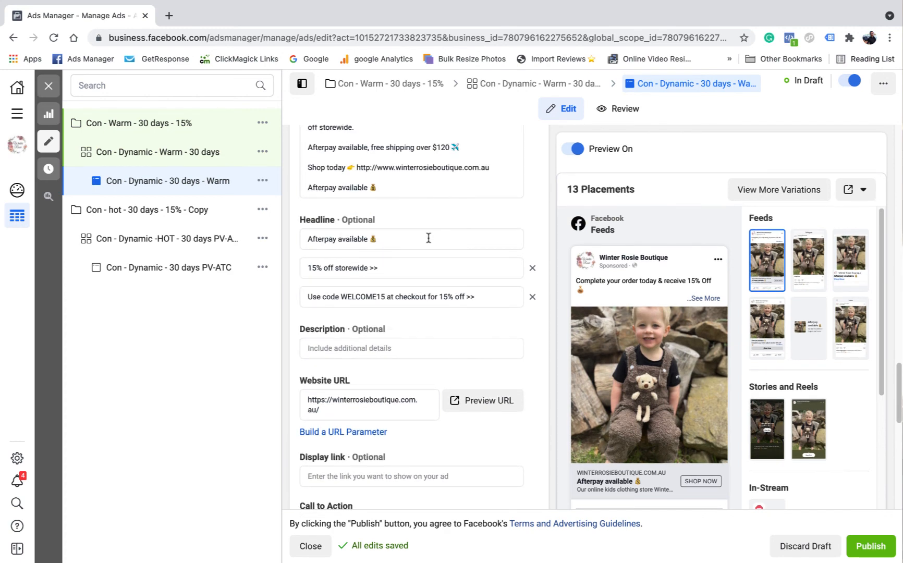
pyautogui.scroll(2, 451, 287)
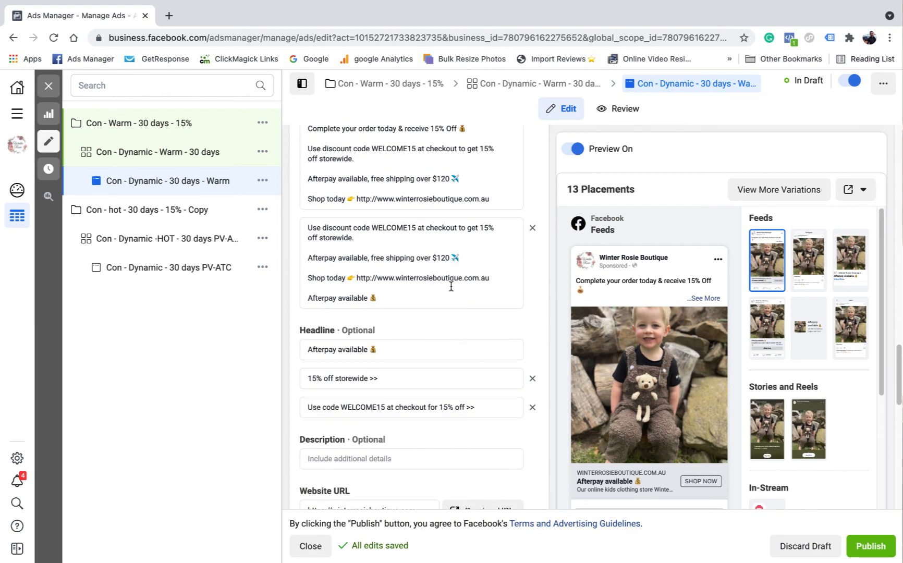
pyautogui.scroll(-1, 451, 287)
pyautogui.scroll(-6, 451, 290)
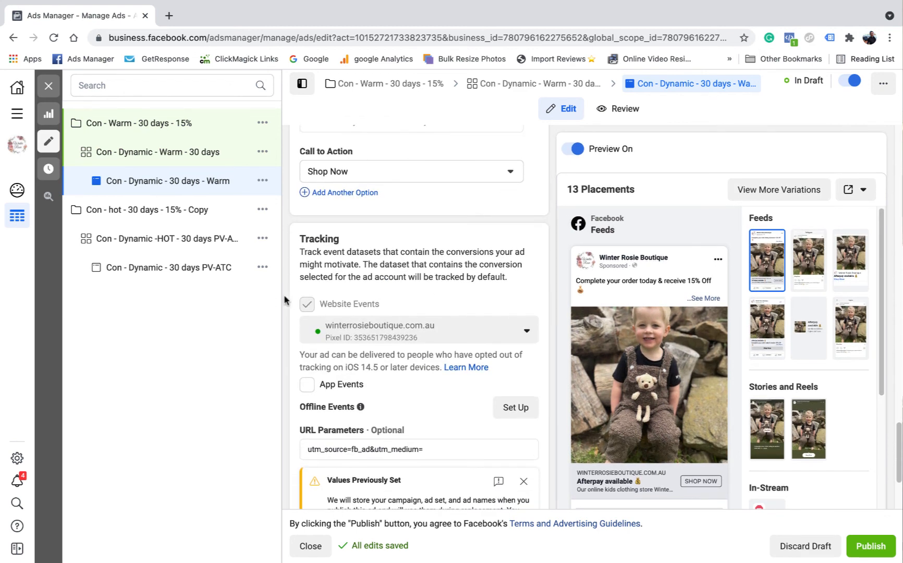
pyautogui.scroll(-3, 422, 334)
pyautogui.click(427, 304)
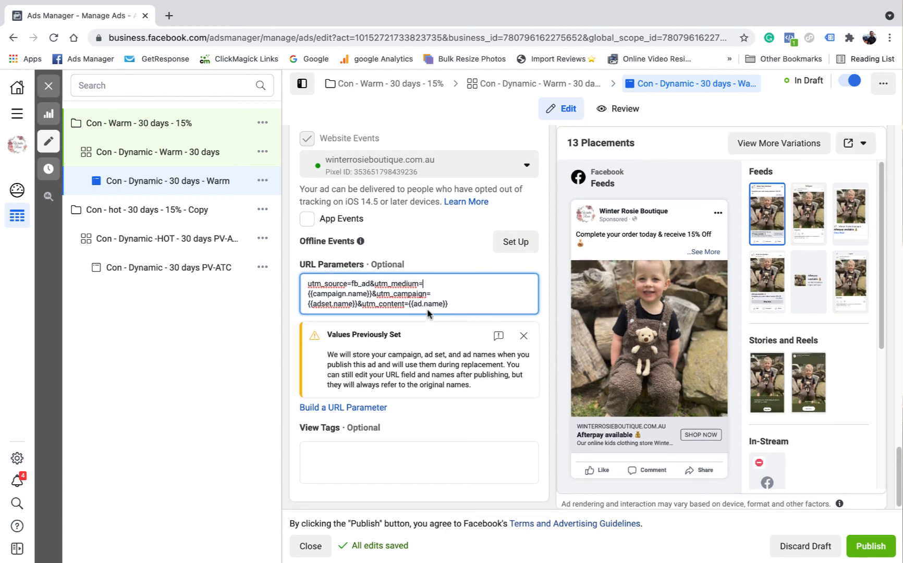
# Publish the drafted warm campaign with its ad set and ad after a final look at the creative
pyautogui.scroll(10, 468, 367)
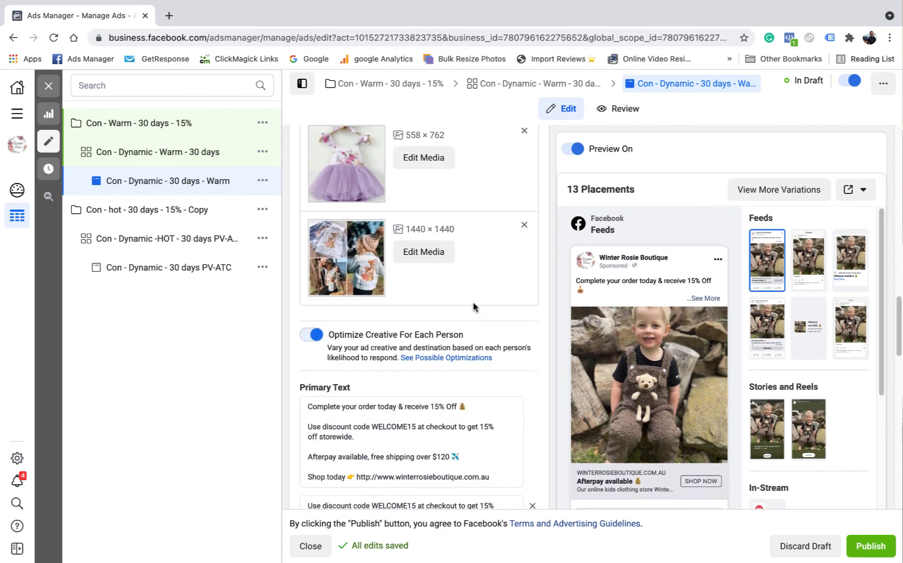
pyautogui.scroll(7, 473, 306)
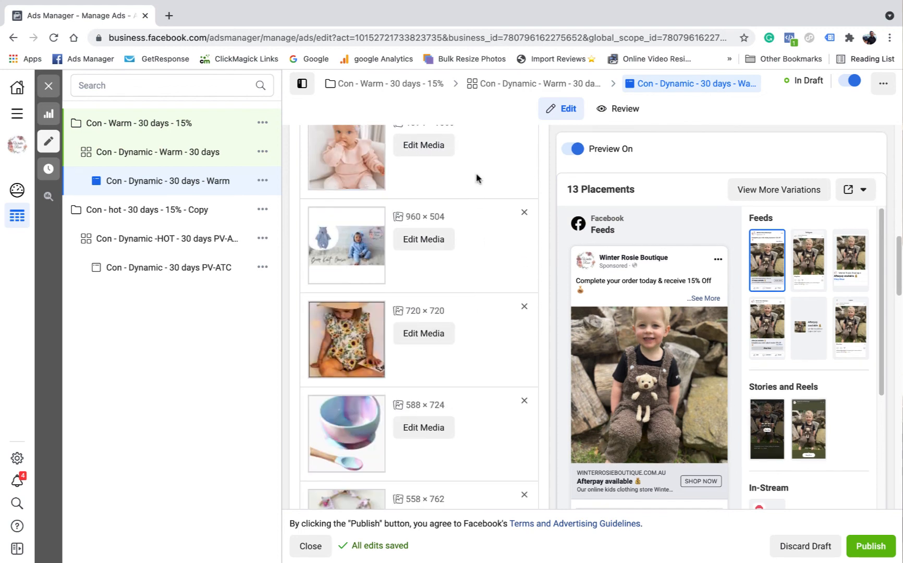
pyautogui.click(874, 547)
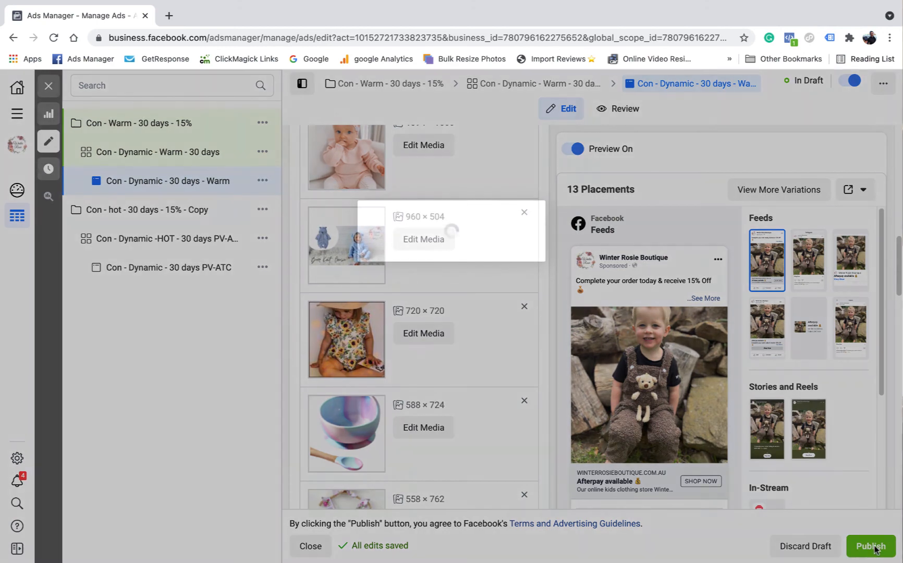